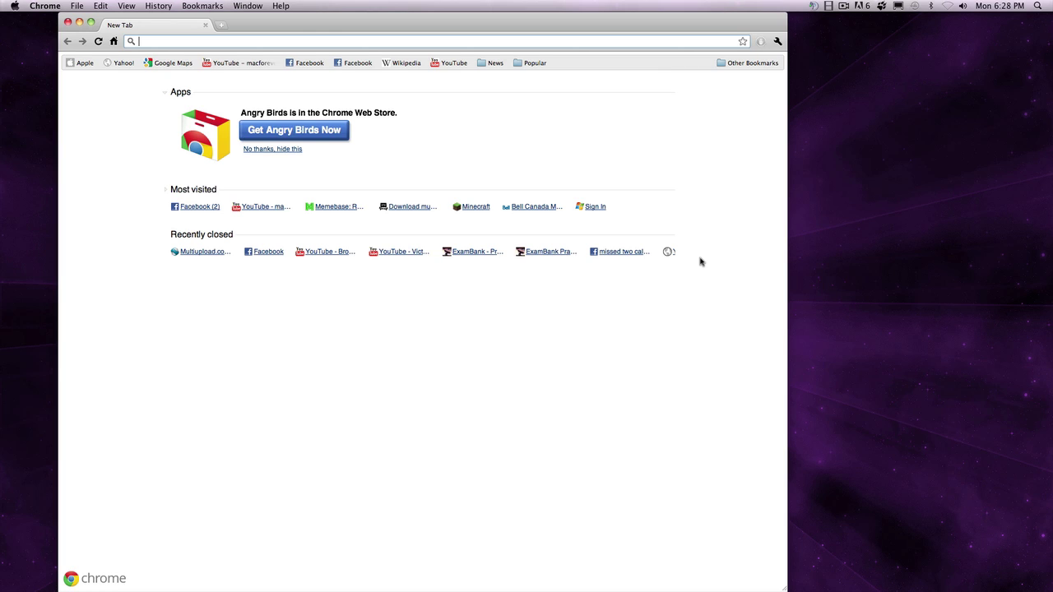
# Show Chrome's Downloads page listing xray 1.6.6.rar and modpack-v4.24_MC.beta.1.6.6.zip.
pyautogui.click(247, 7)
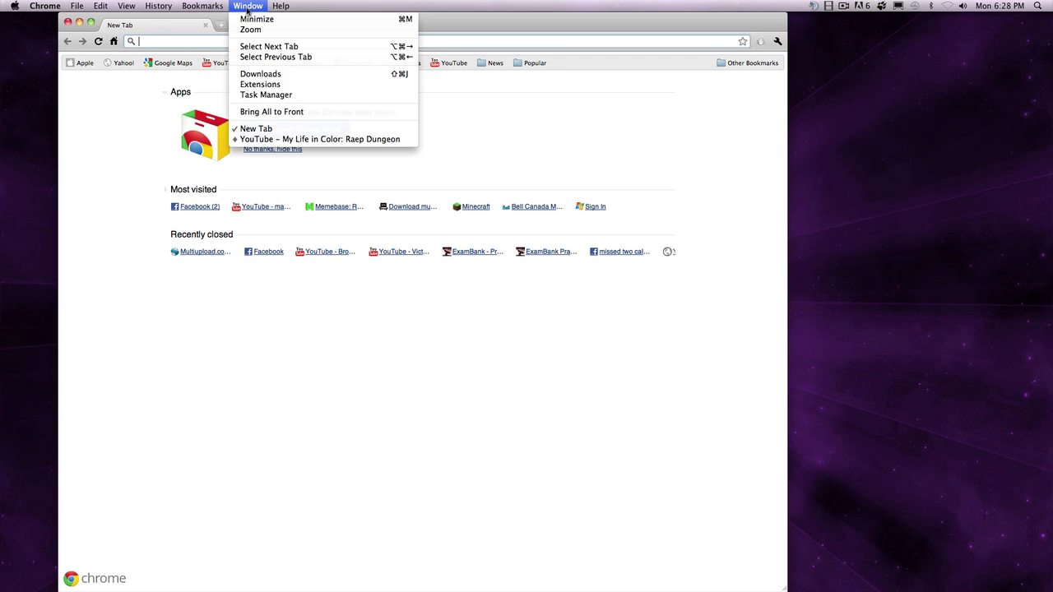
pyautogui.click(256, 129)
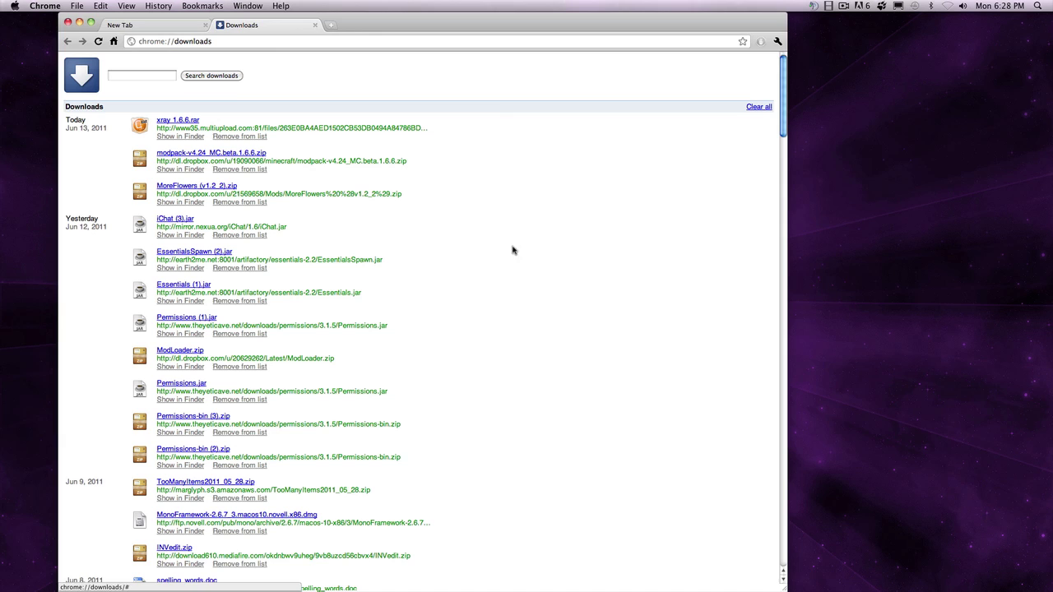
# Close Chrome's Downloads tab and move the Chrome window aside to uncover the desktop.
pyautogui.click(314, 25)
pyautogui.click(858, 6)
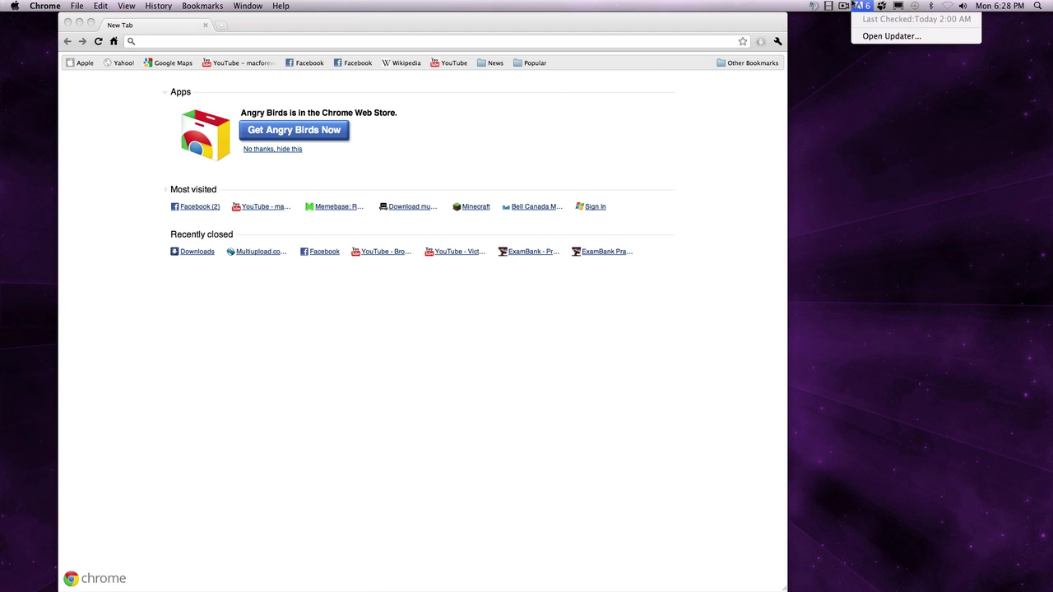
pyautogui.click(842, 7)
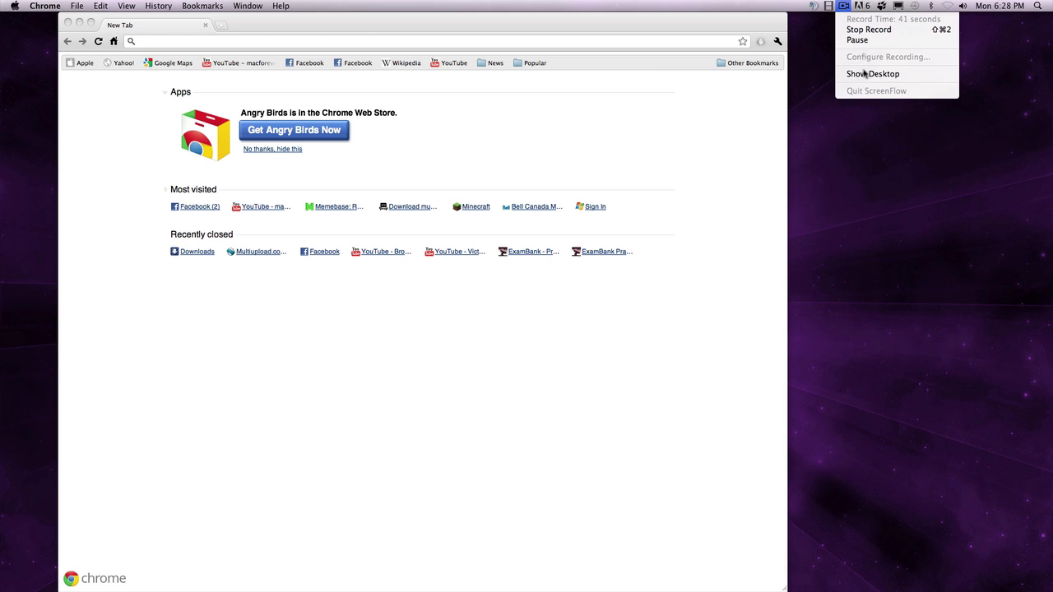
pyautogui.click(864, 76)
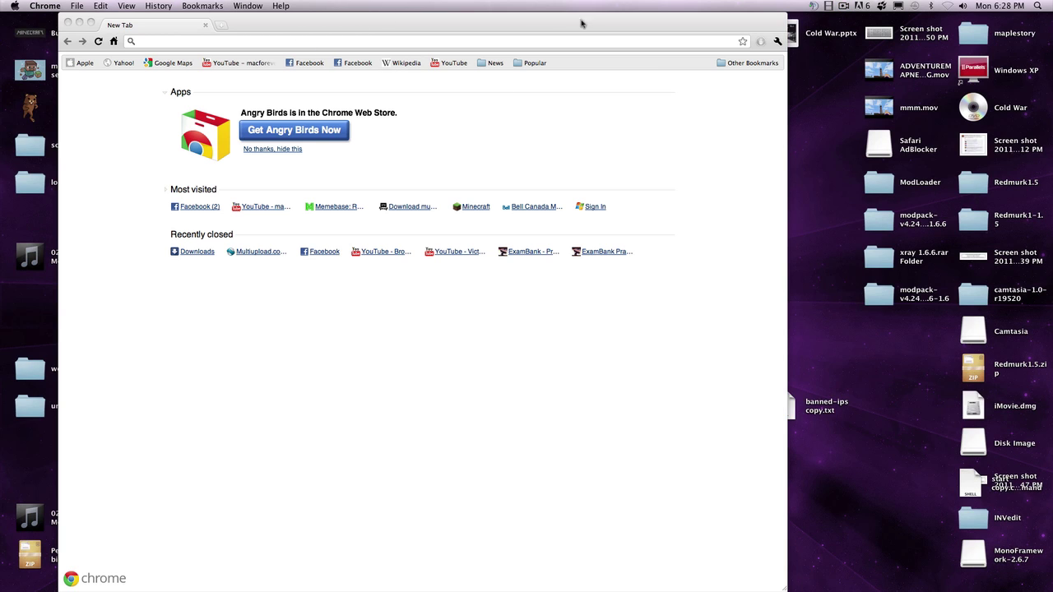
pyautogui.moveTo(581, 24); pyautogui.dragTo(680, 345)
# Open the modpack folder from the desktop, move its window up, and close Chrome.
pyautogui.click(880, 302)
pyautogui.doubleClick(880, 302)
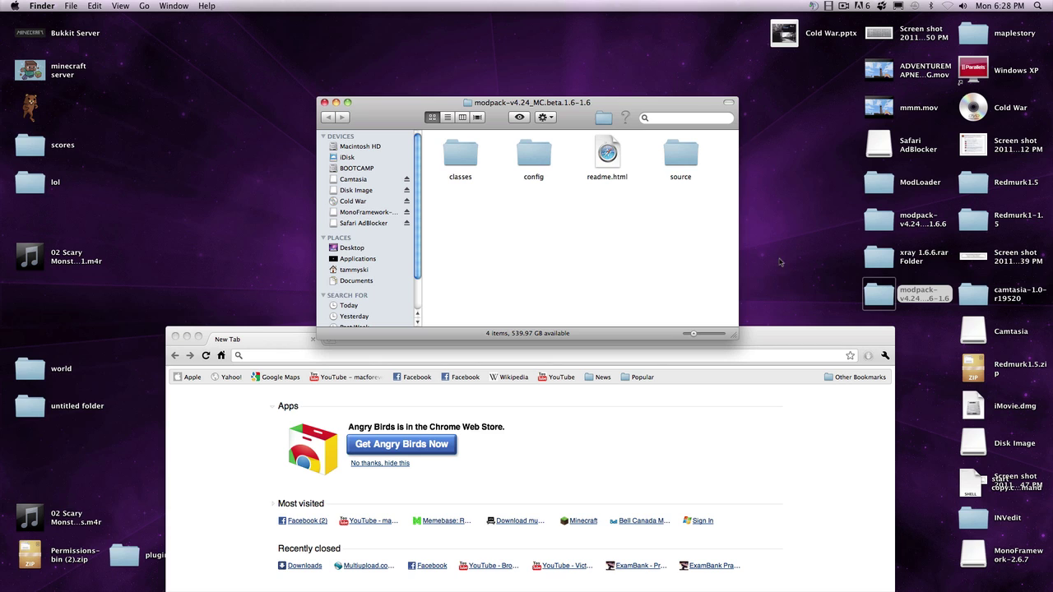
pyautogui.moveTo(578, 115); pyautogui.dragTo(569, 45)
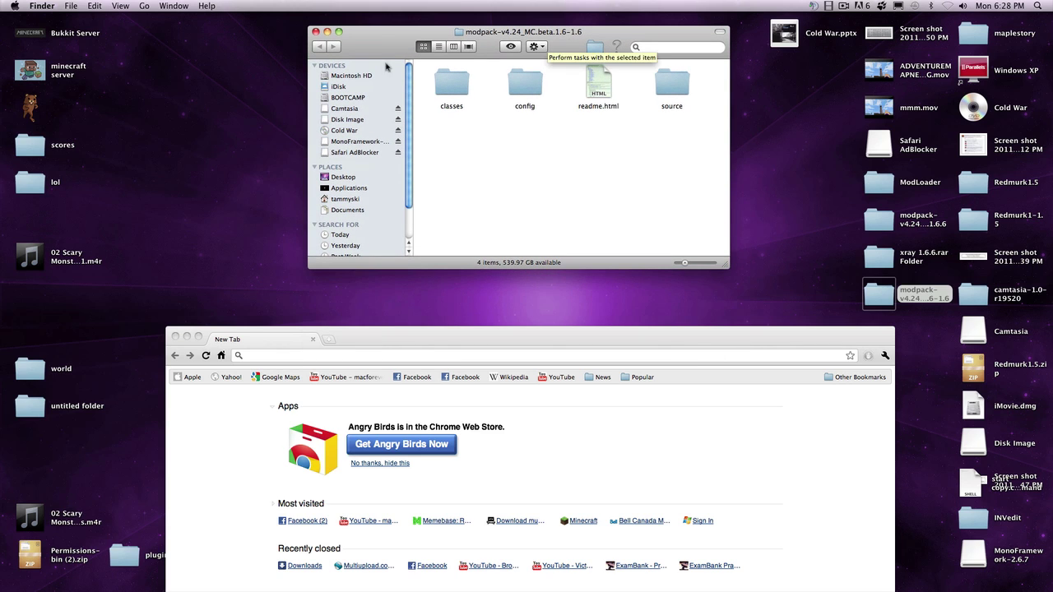
pyautogui.click(175, 337)
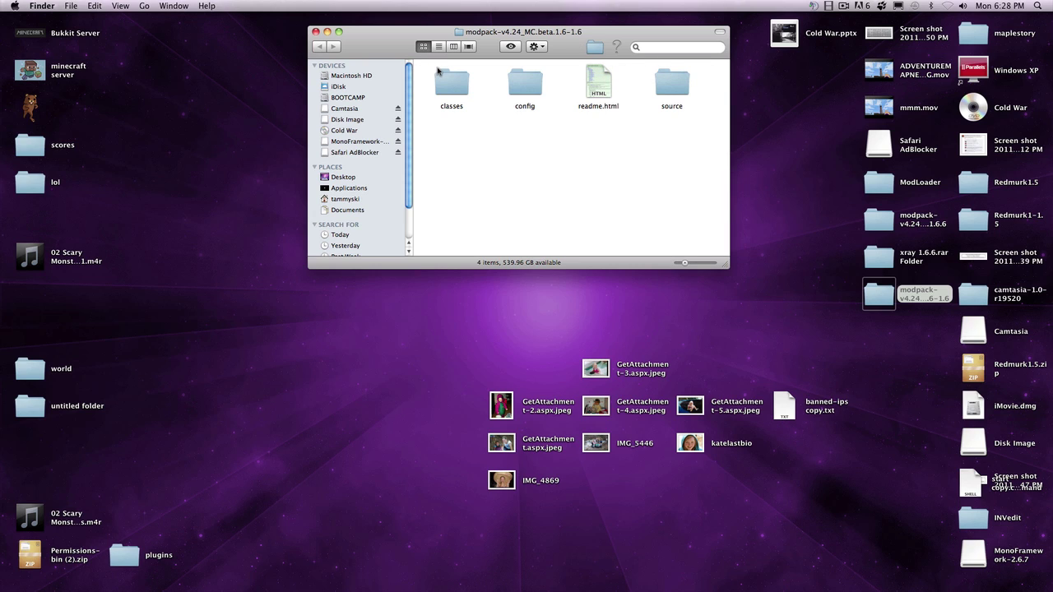
# Open the modpack's classes folder to show its 15 files, such as ZMod.class and gq.class.
pyautogui.rightClick(483, 101)
pyautogui.click(461, 90)
pyautogui.doubleClick(463, 88)
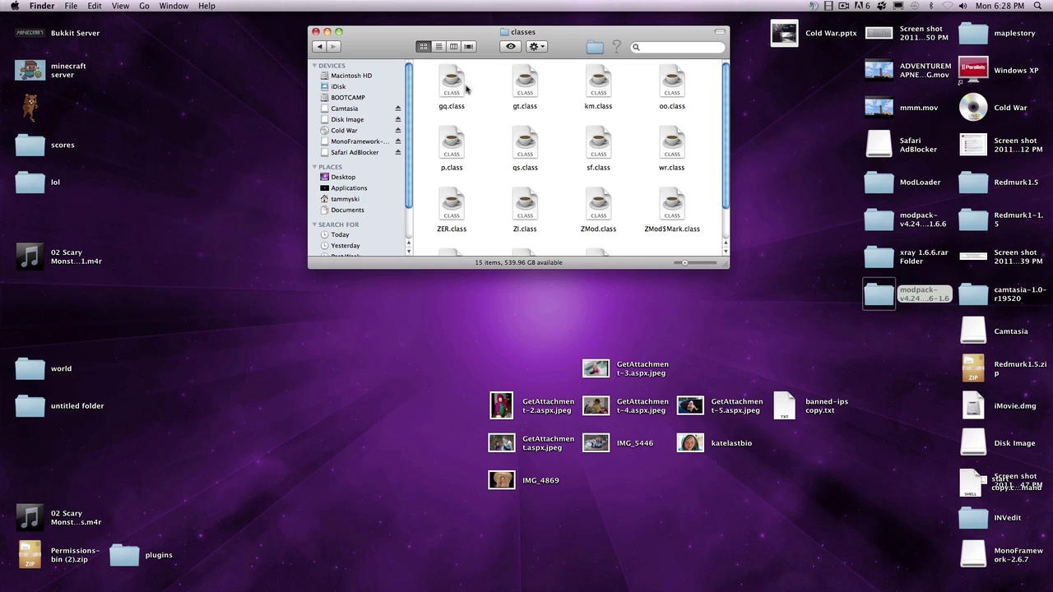
pyautogui.scroll(-3, 483, 92)
pyautogui.scroll(2, 483, 92)
pyautogui.moveTo(14, 73)
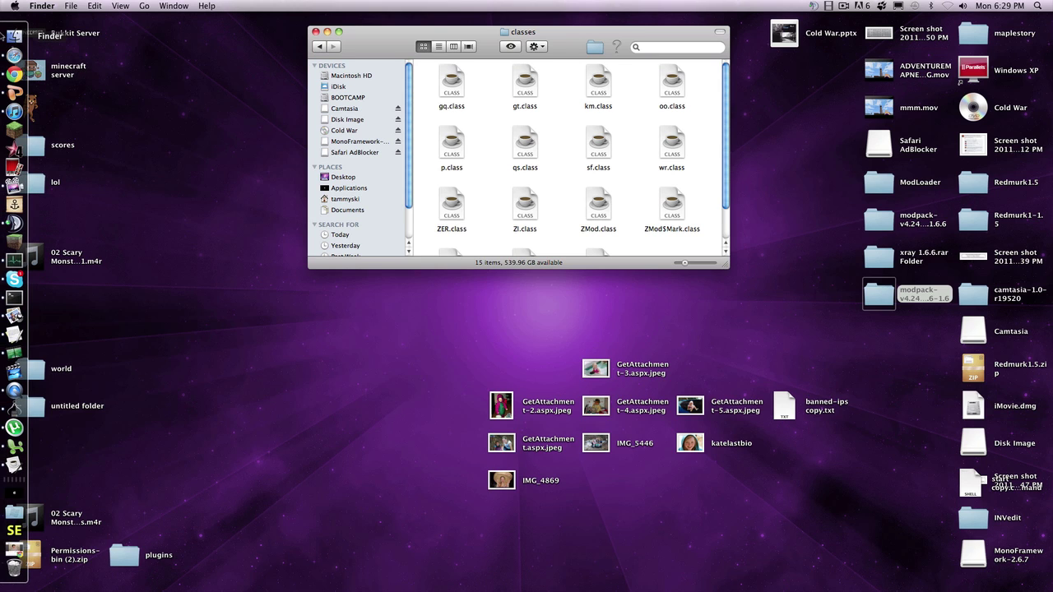
# Open a second Finder window at home and arrange it beside the classes window.
pyautogui.rightClick(14, 36)
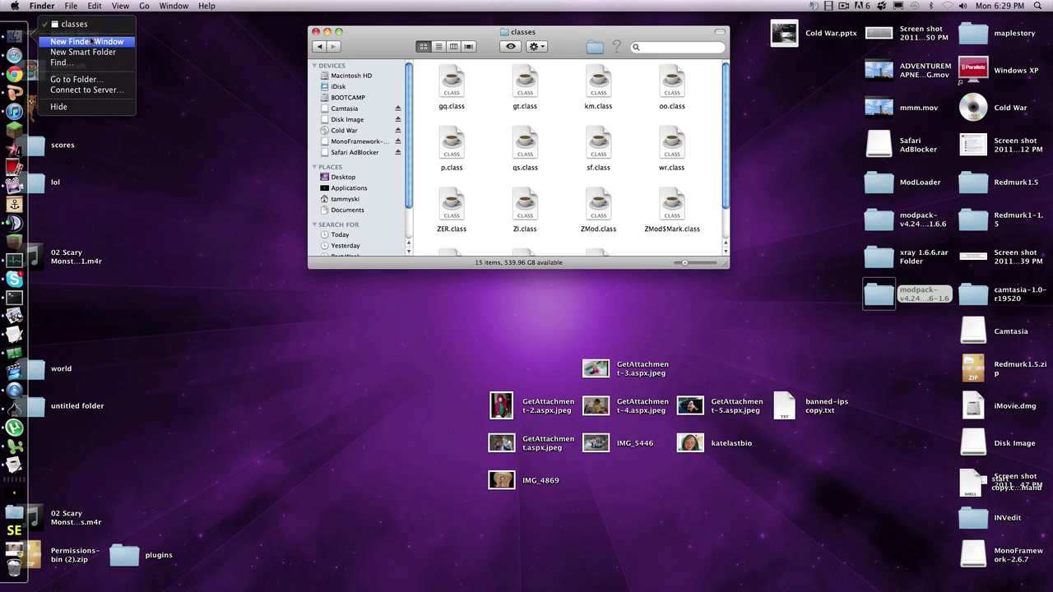
pyautogui.click(91, 41)
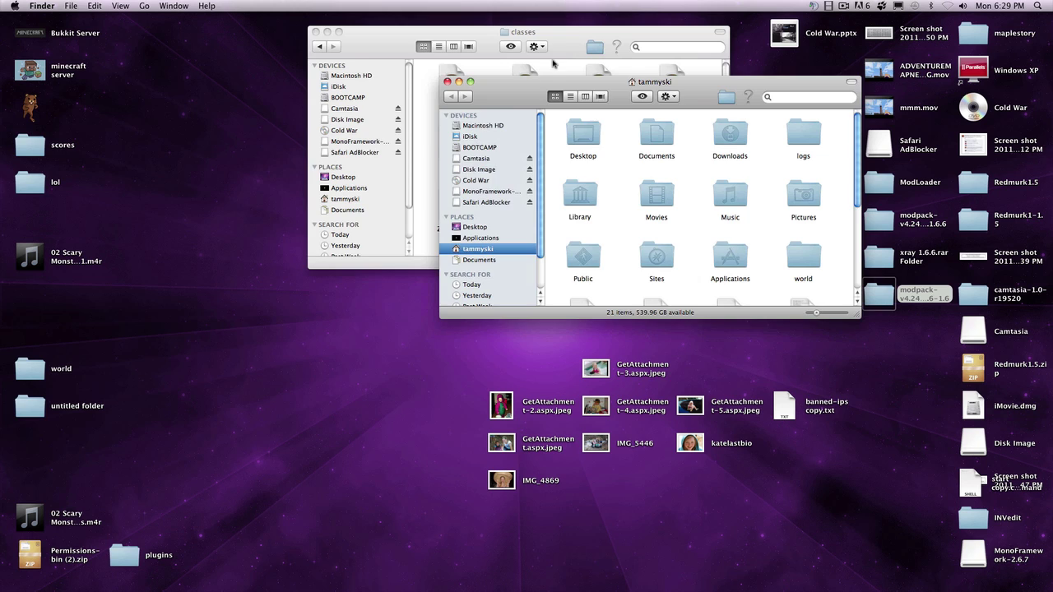
pyautogui.rightClick(554, 64)
pyautogui.click(550, 51)
pyautogui.moveTo(593, 47); pyautogui.dragTo(387, 78)
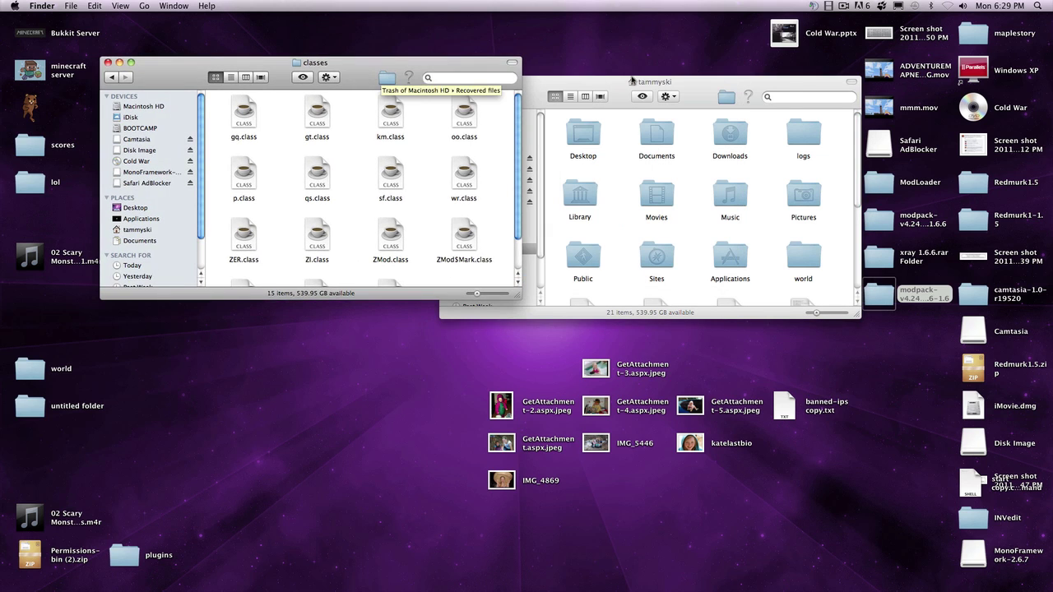
pyautogui.click(632, 80)
pyautogui.moveTo(617, 80); pyautogui.dragTo(622, 66)
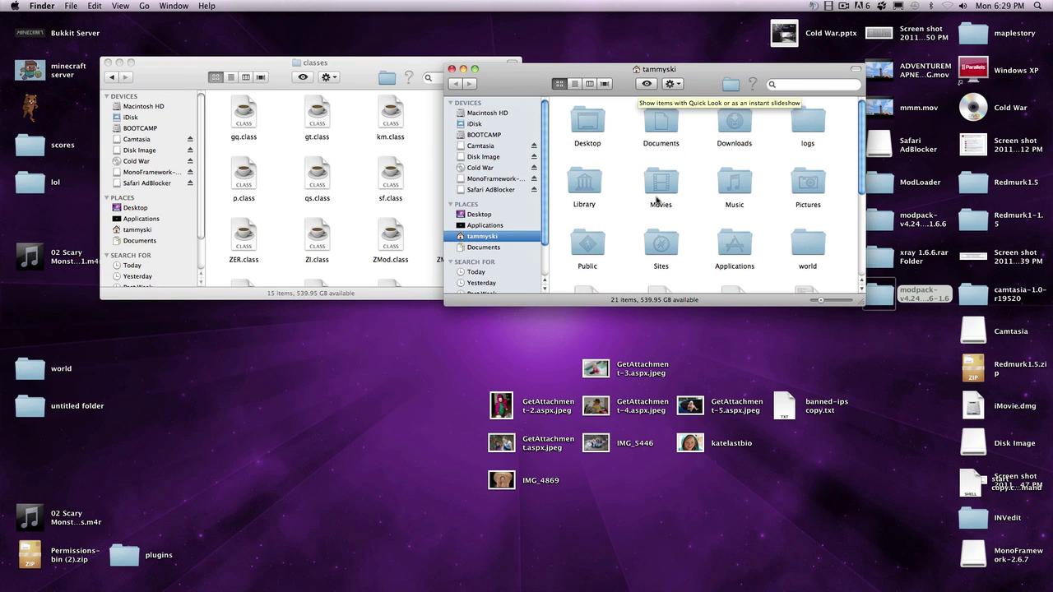
# Browse into Library > Application Support, looking at the minecraft and Microsoft folders.
pyautogui.doubleClick(597, 182)
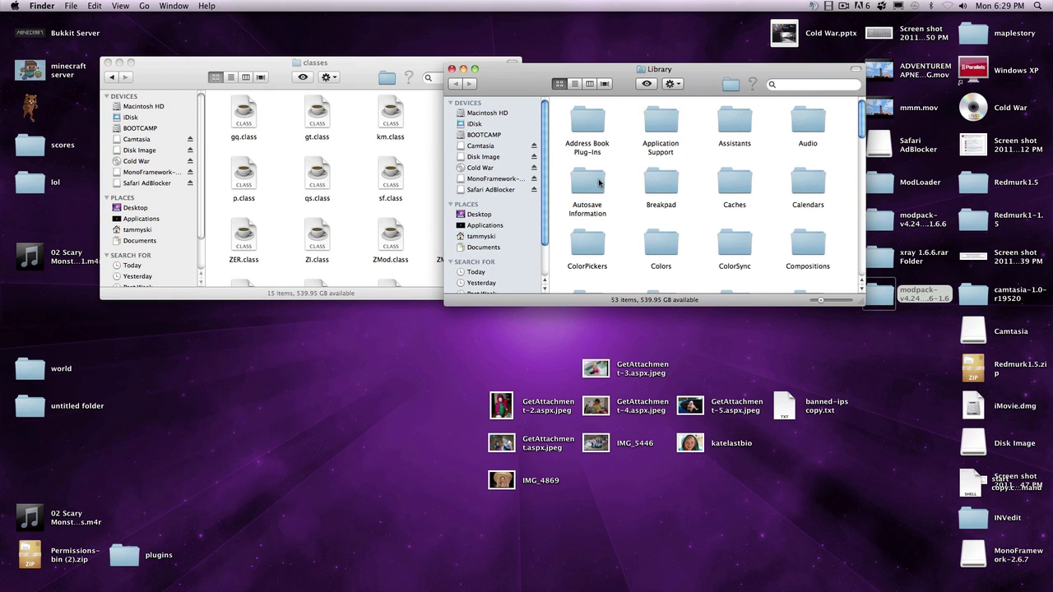
pyautogui.doubleClick(673, 121)
pyautogui.doubleClick(806, 215)
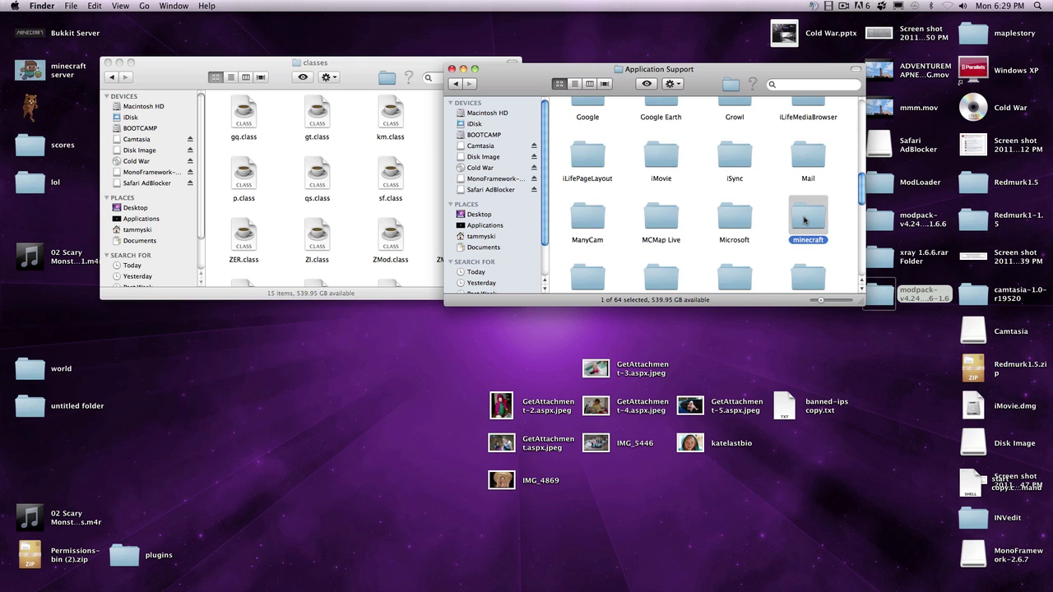
pyautogui.click(465, 85)
pyautogui.scroll(5, 709, 164)
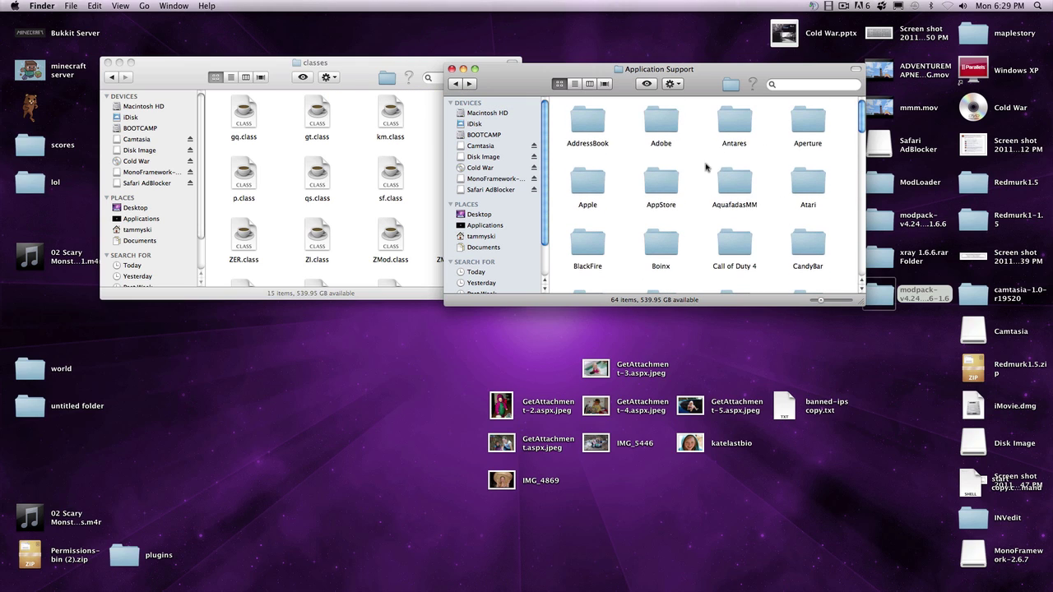
pyautogui.scroll(-10, 657, 205)
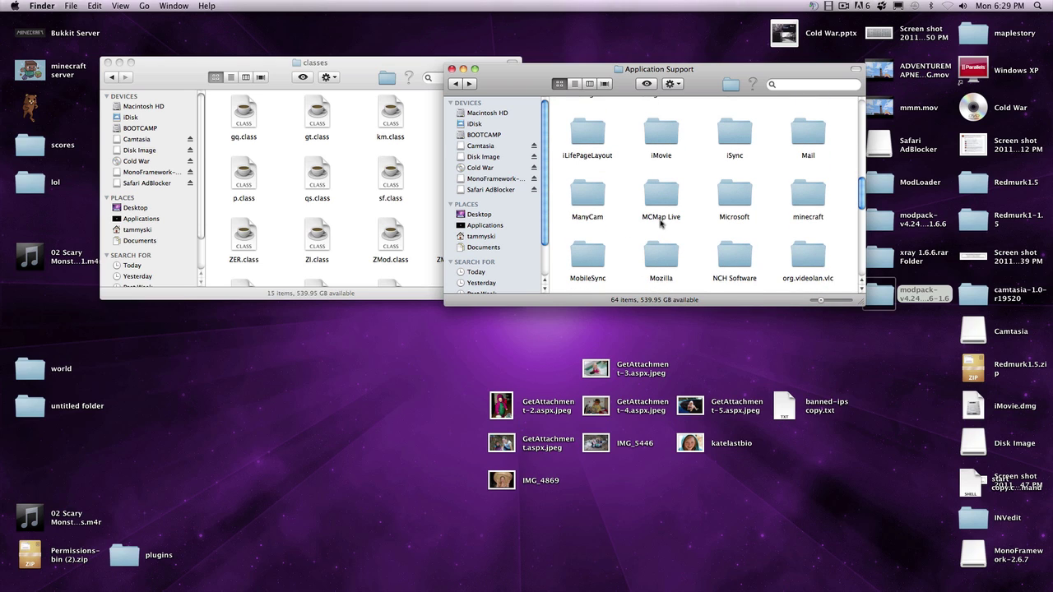
pyautogui.doubleClick(737, 202)
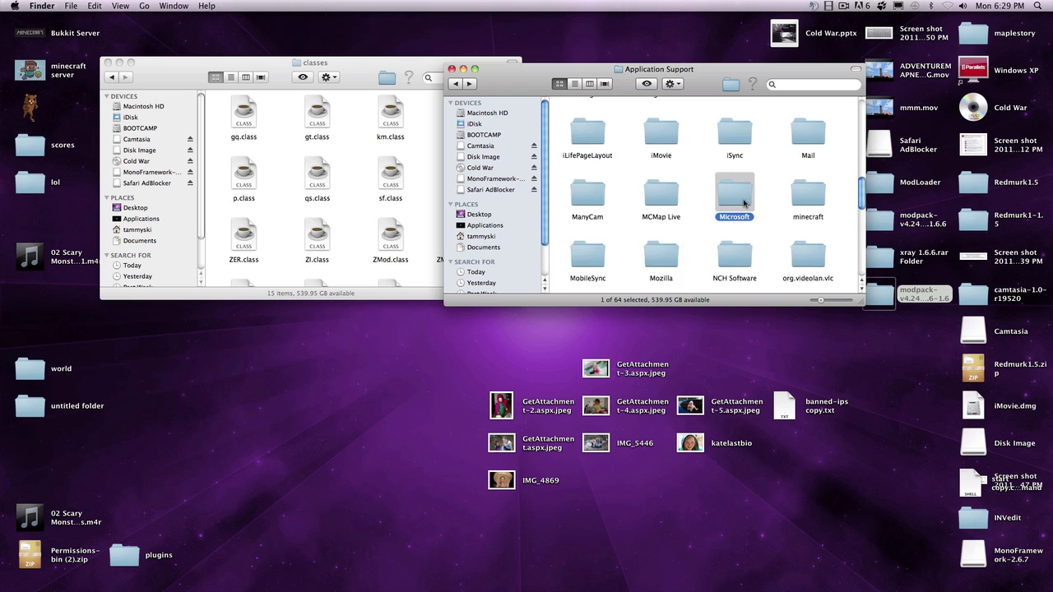
pyautogui.click(455, 83)
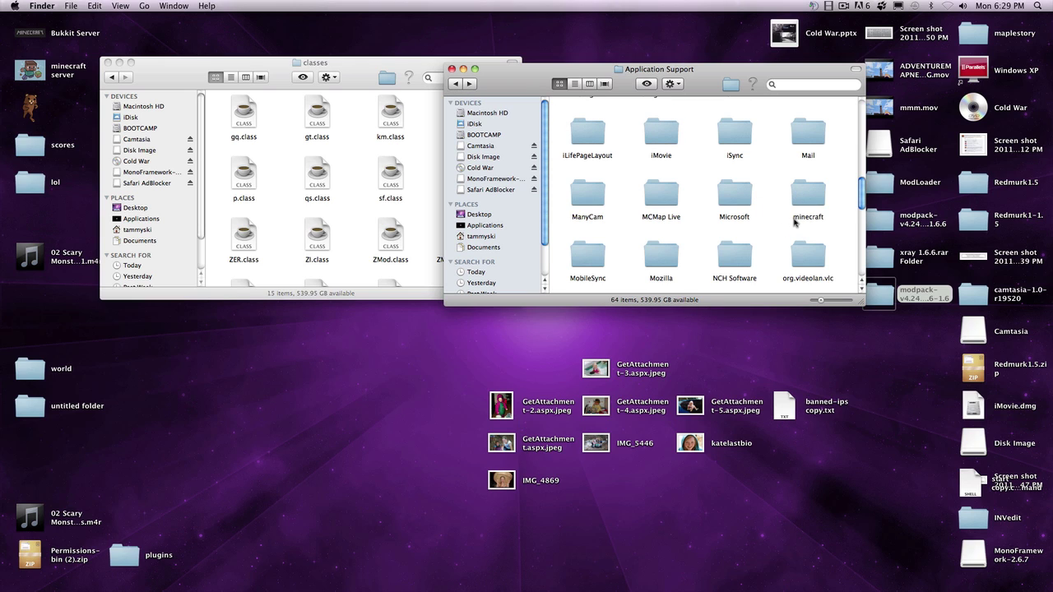
# Open minecraft > bin to show minecraft.jar, lwjgl.jar and natives.
pyautogui.click(795, 219)
pyautogui.doubleClick(795, 219)
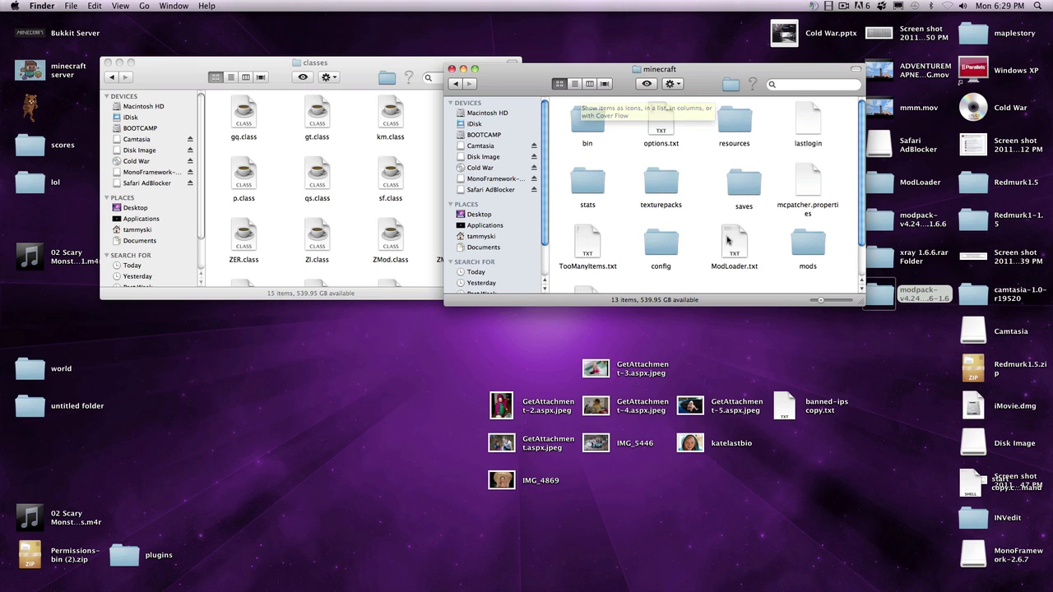
pyautogui.scroll(-2, 727, 240)
pyautogui.scroll(2, 726, 240)
pyautogui.doubleClick(585, 122)
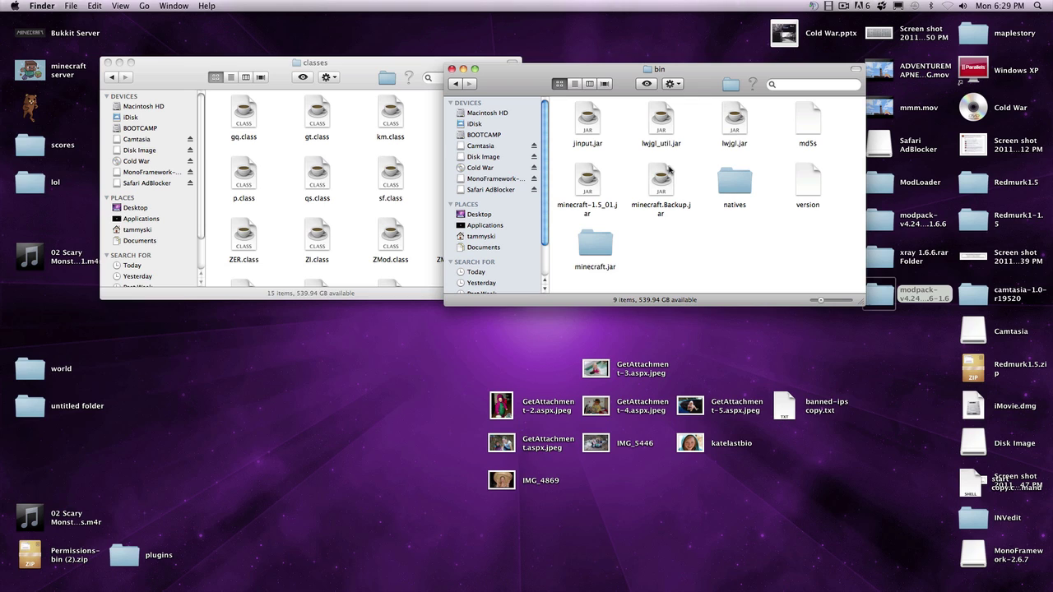
# Inspect minecraft.Backup.jar and the minecraft.jar folder in bin, leaving nothing selected.
pyautogui.rightClick(659, 186)
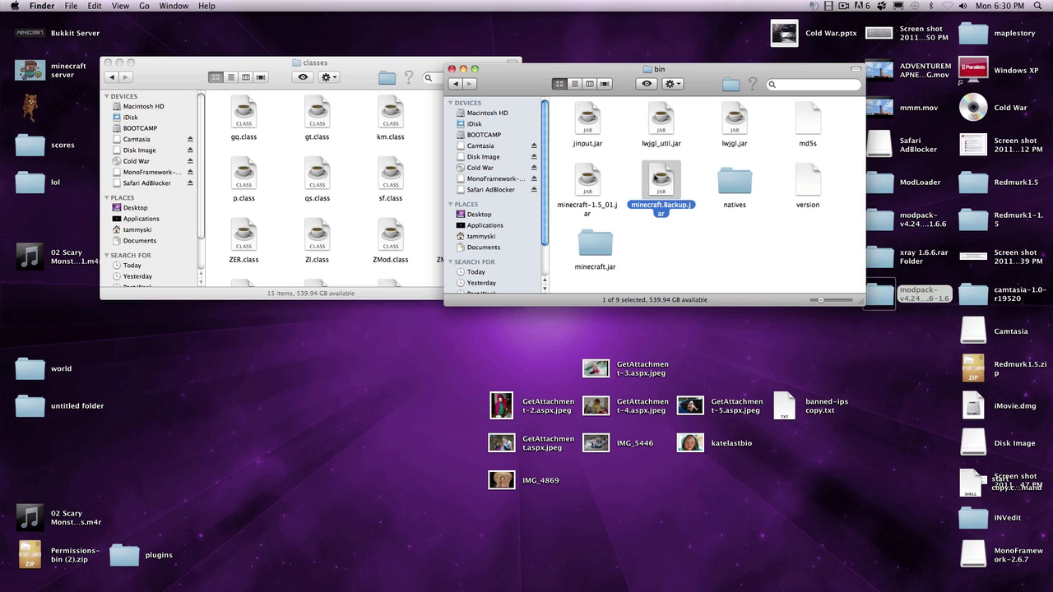
pyautogui.rightClick(656, 175)
pyautogui.moveTo(698, 190)
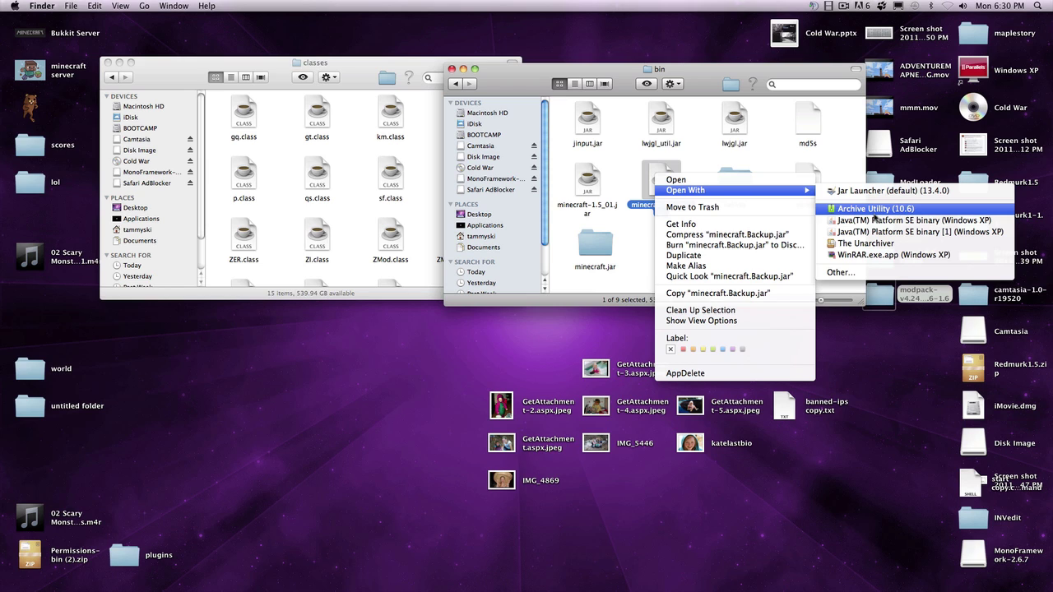
pyautogui.click(647, 243)
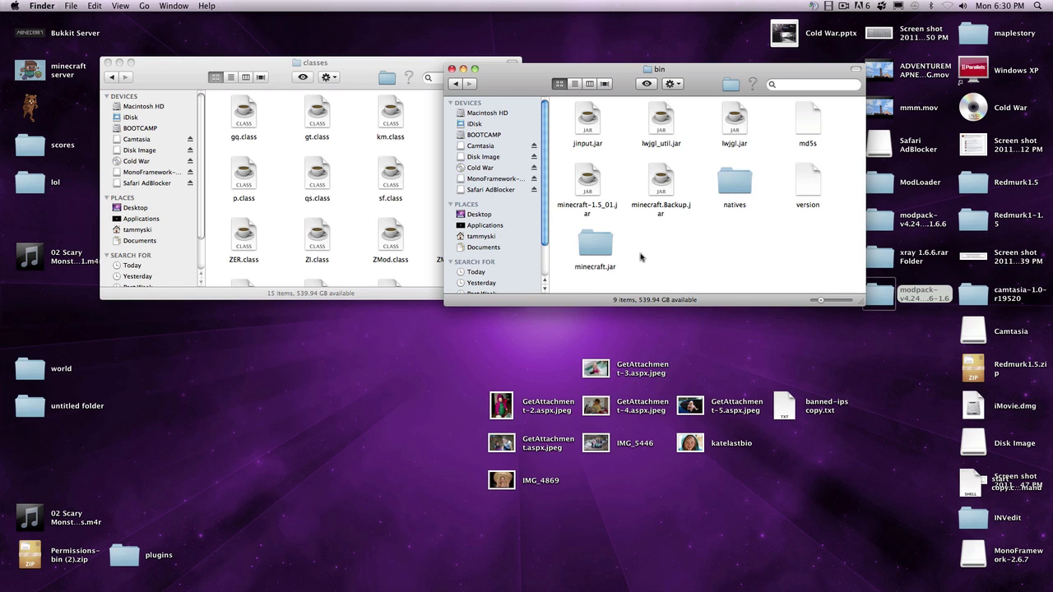
pyautogui.click(613, 270)
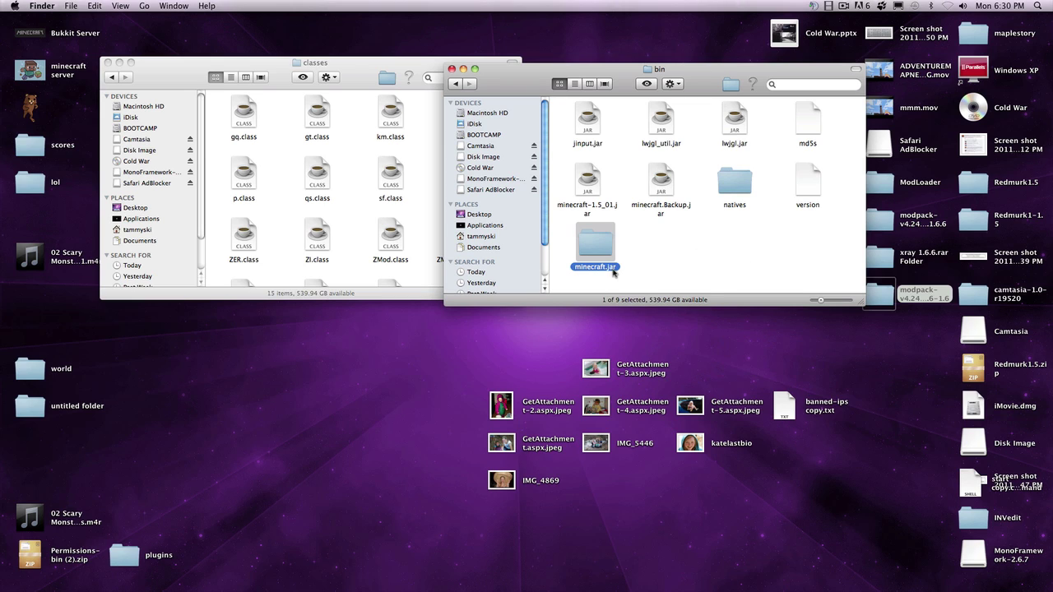
pyautogui.click(701, 272)
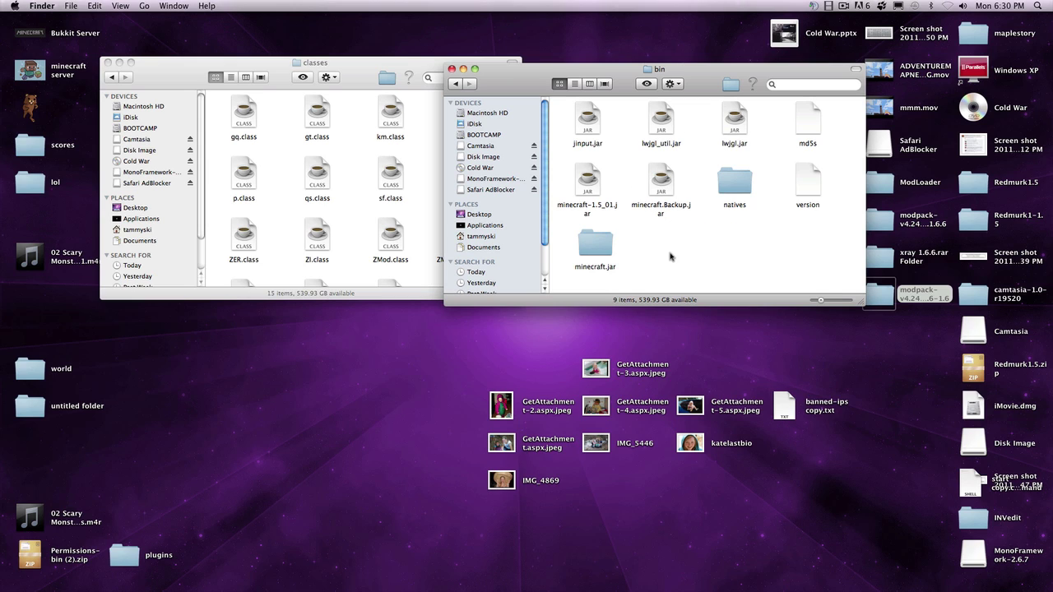
pyautogui.moveTo(588, 244); pyautogui.dragTo(663, 243)
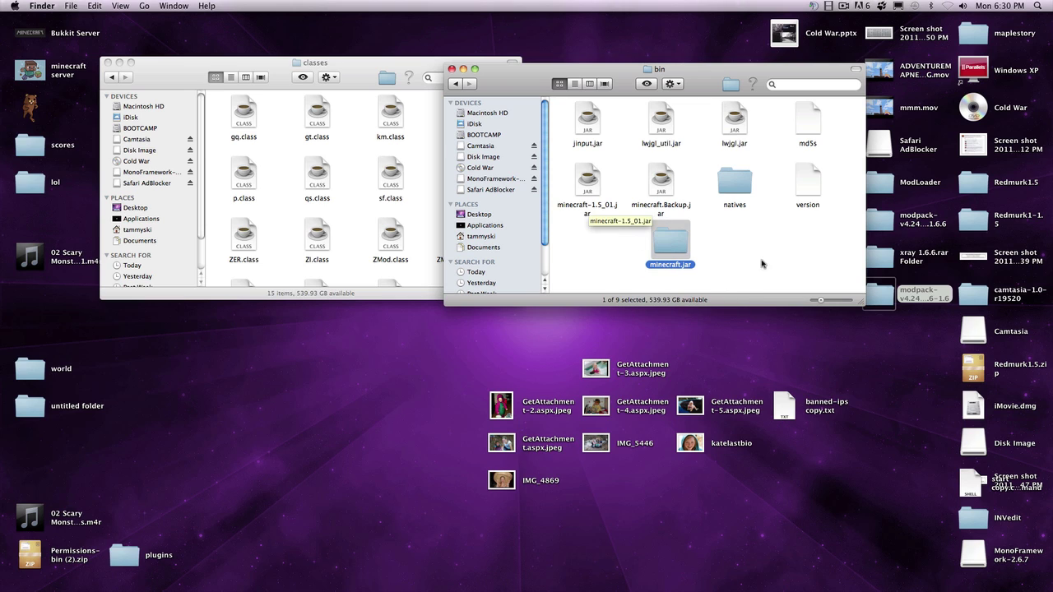
pyautogui.click(759, 251)
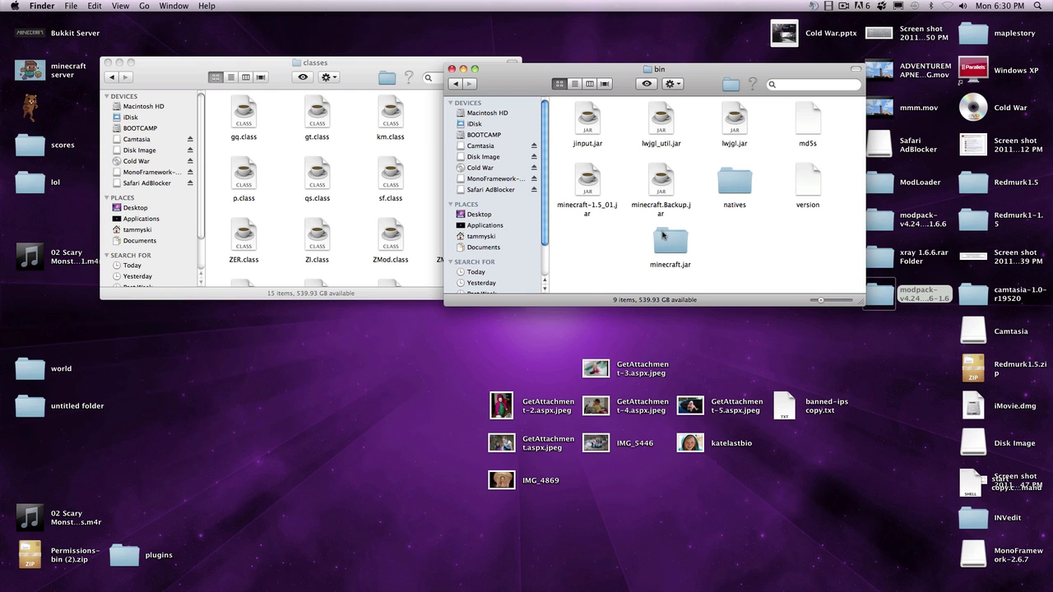
# Open the minecraft.jar folder, enlarge its window, and scroll through its 717 files.
pyautogui.doubleClick(664, 235)
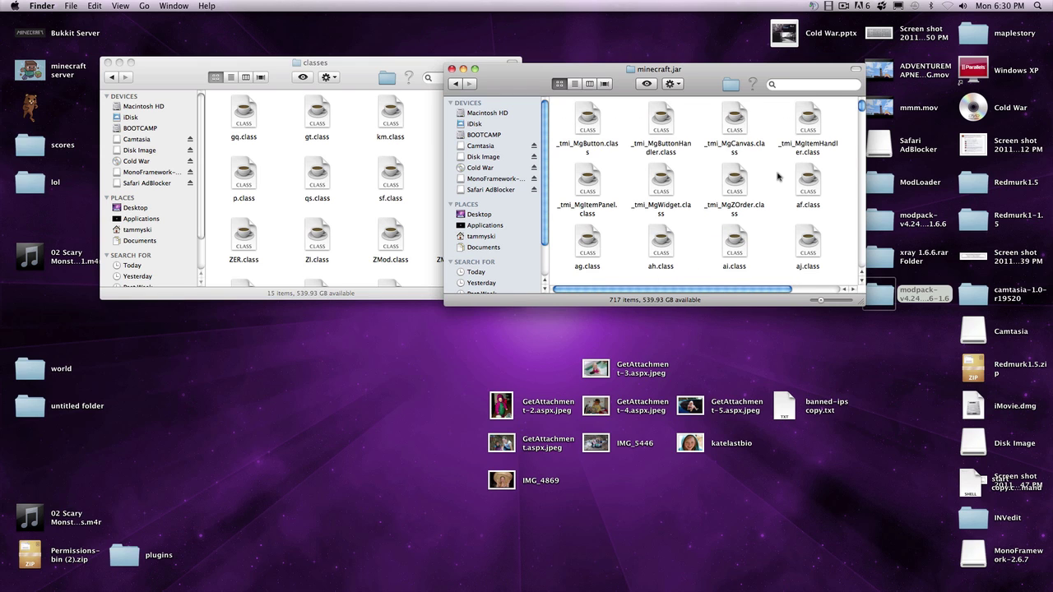
pyautogui.scroll(-10, 781, 173)
pyautogui.scroll(-10, 781, 173)
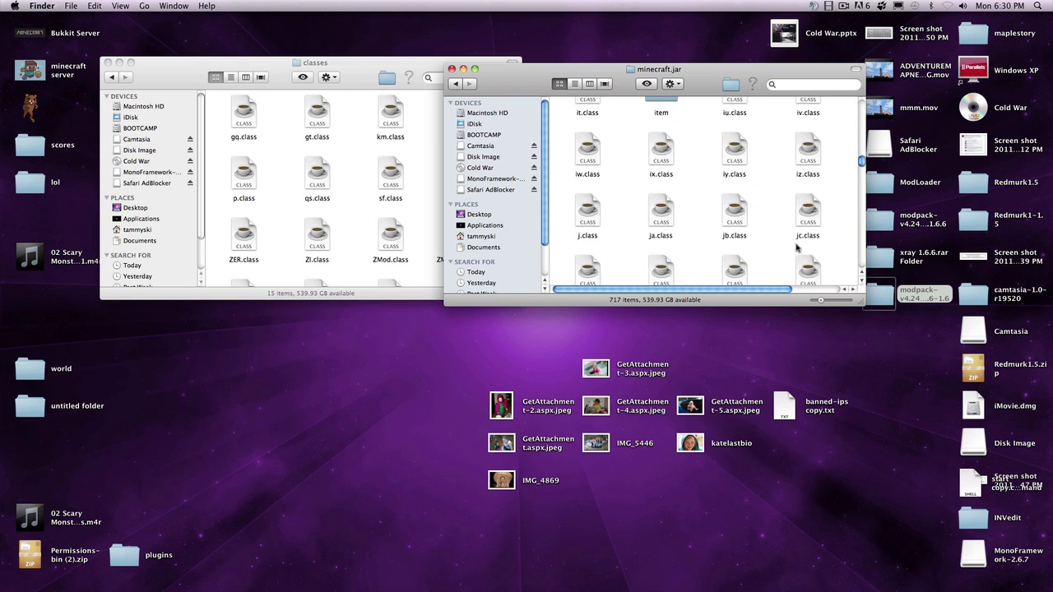
pyautogui.moveTo(867, 312); pyautogui.dragTo(1025, 457)
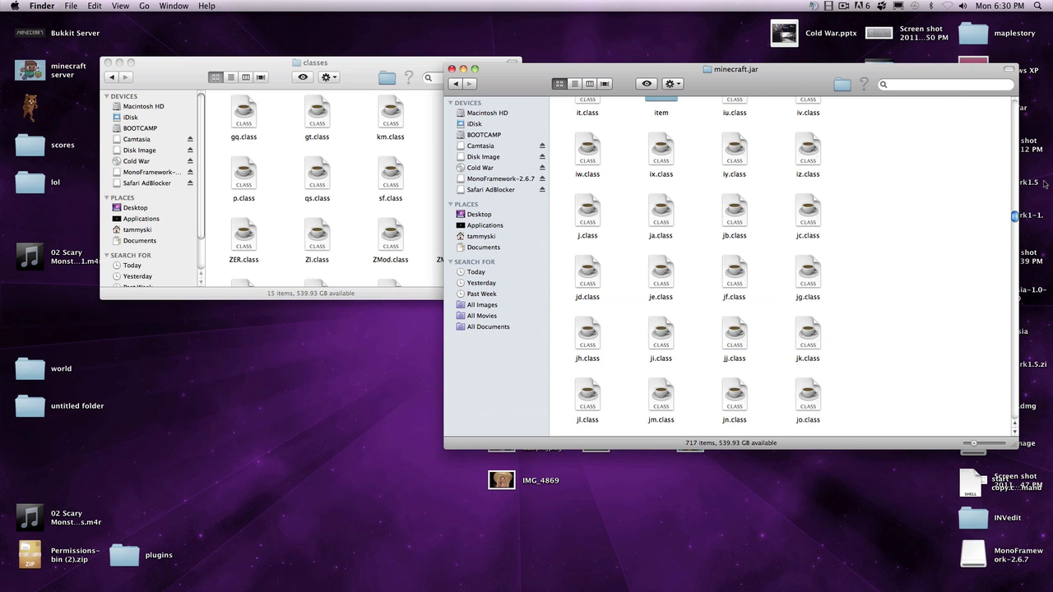
pyautogui.moveTo(1018, 218); pyautogui.dragTo(840, 99)
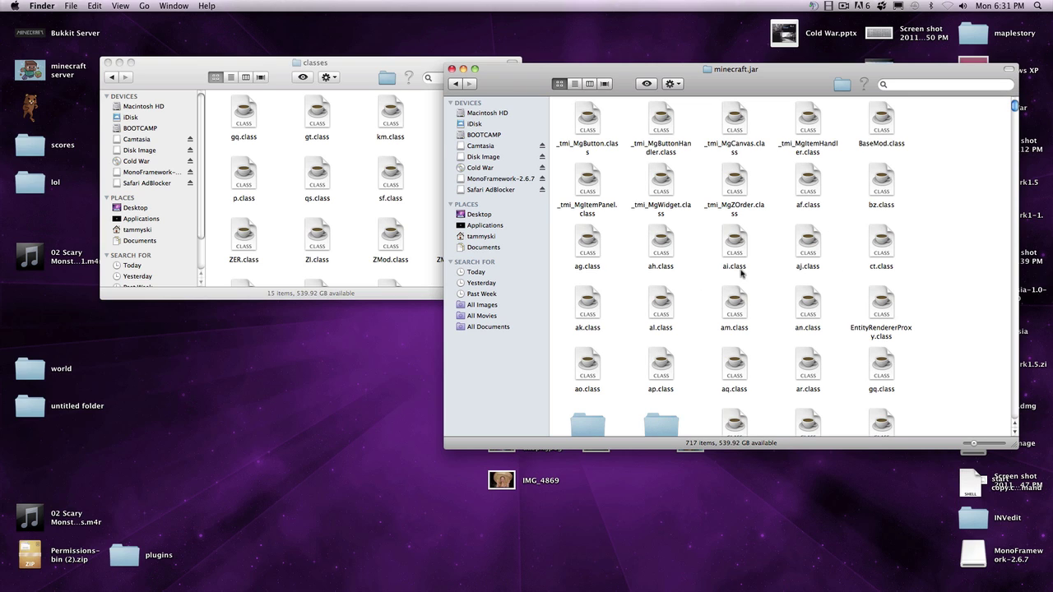
pyautogui.scroll(-6, 925, 301)
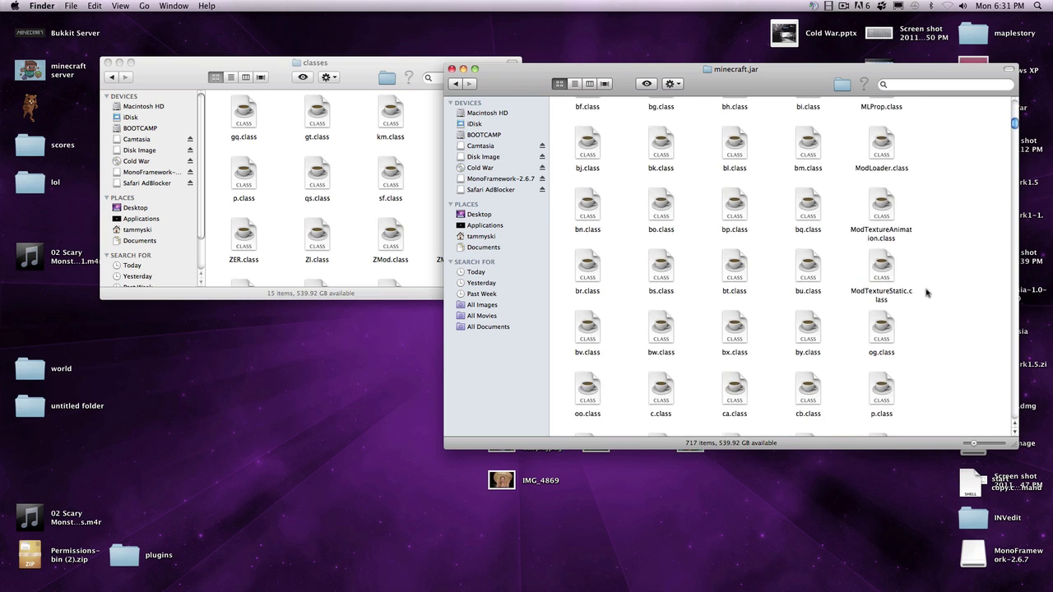
pyautogui.scroll(5, 927, 293)
pyautogui.scroll(-3, 925, 288)
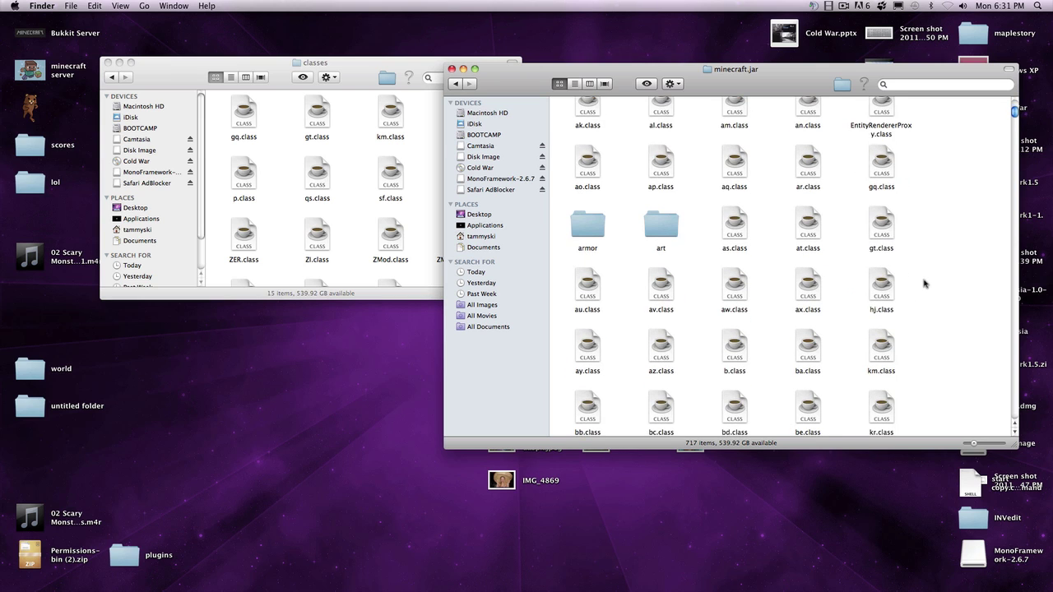
pyautogui.scroll(3, 924, 284)
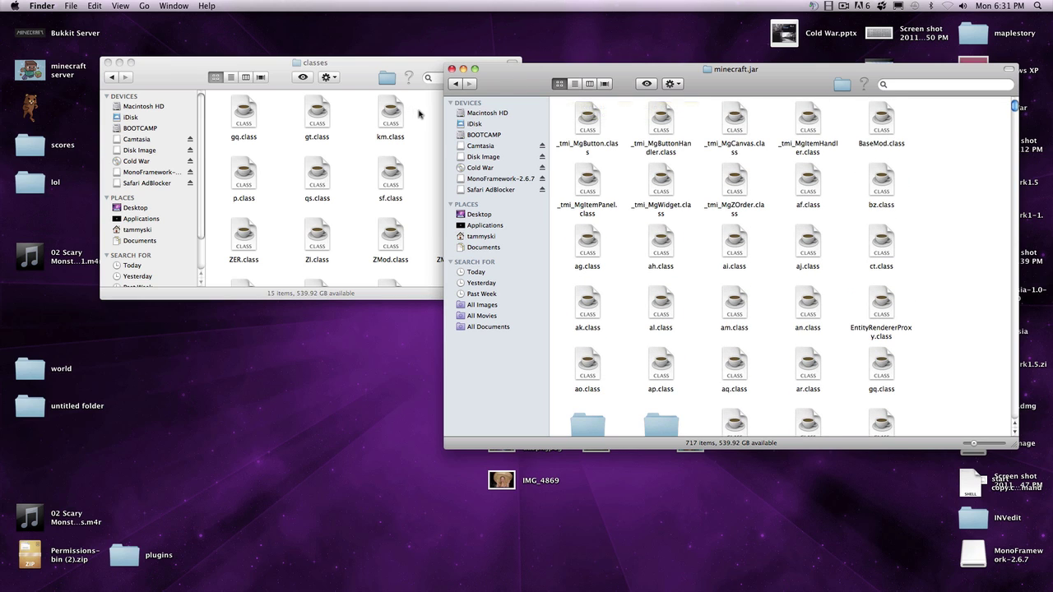
# Select all 15 class files in the mod's classes window.
pyautogui.click(419, 114)
pyautogui.moveTo(210, 118)
pyautogui.mouseDown()
pyautogui.moveTo(403, 202)
pyautogui.moveTo(557, 334)
pyautogui.moveTo(577, 372)
pyautogui.mouseUp()
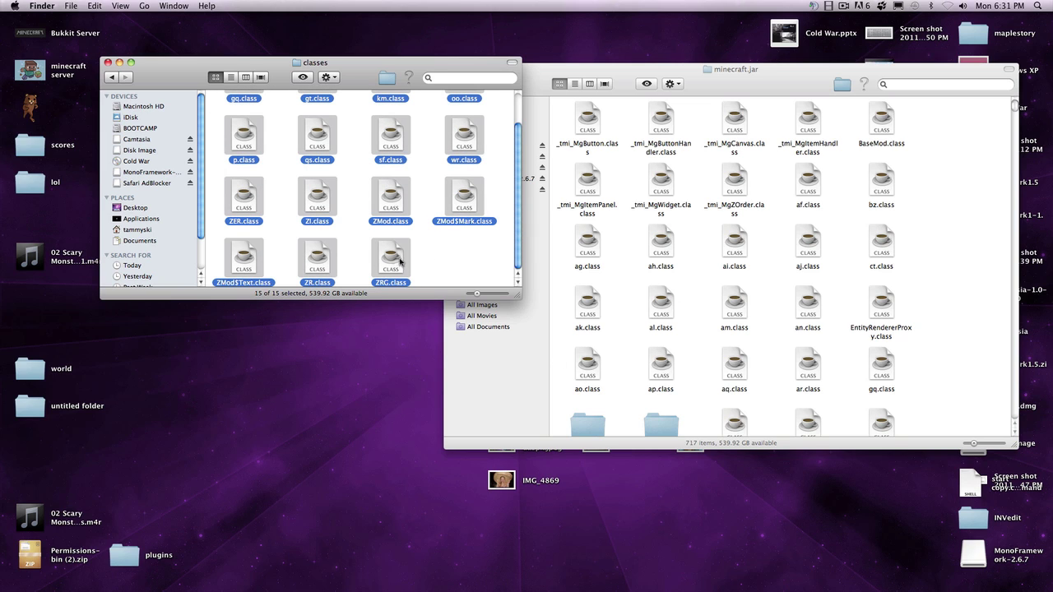
pyautogui.scroll(2, 453, 257)
# Go back to the modpack folder on the left and the minecraft folder on the right.
pyautogui.click(963, 323)
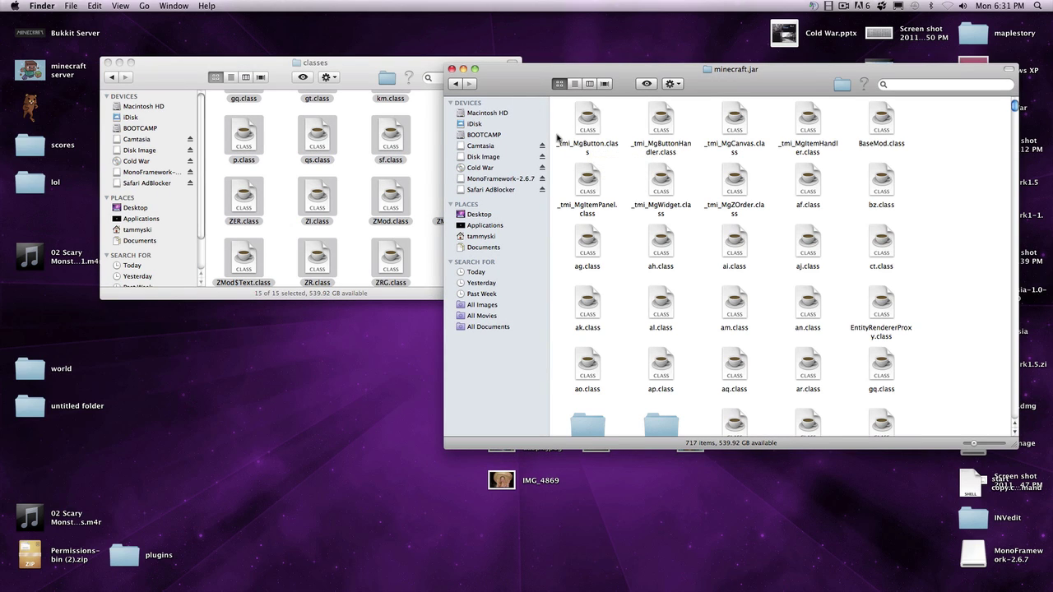
pyautogui.click(454, 85)
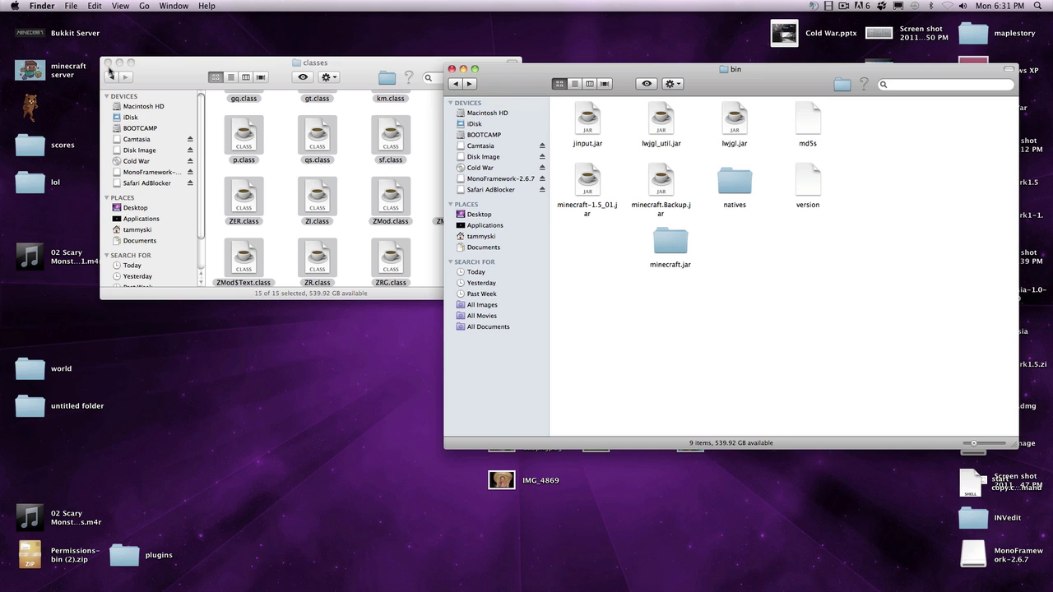
pyautogui.click(111, 76)
pyautogui.click(807, 329)
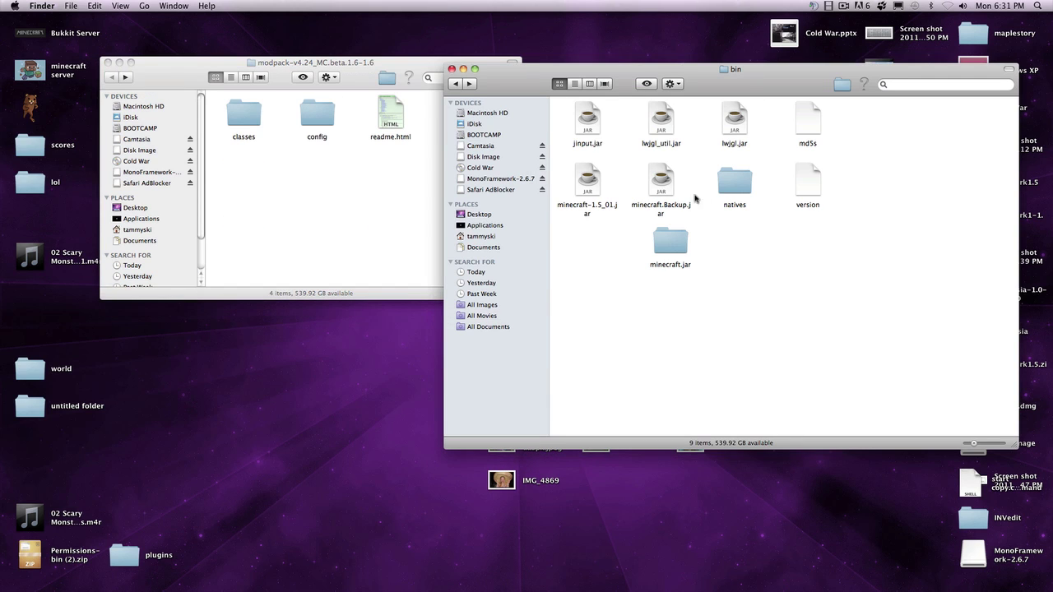
pyautogui.click(454, 84)
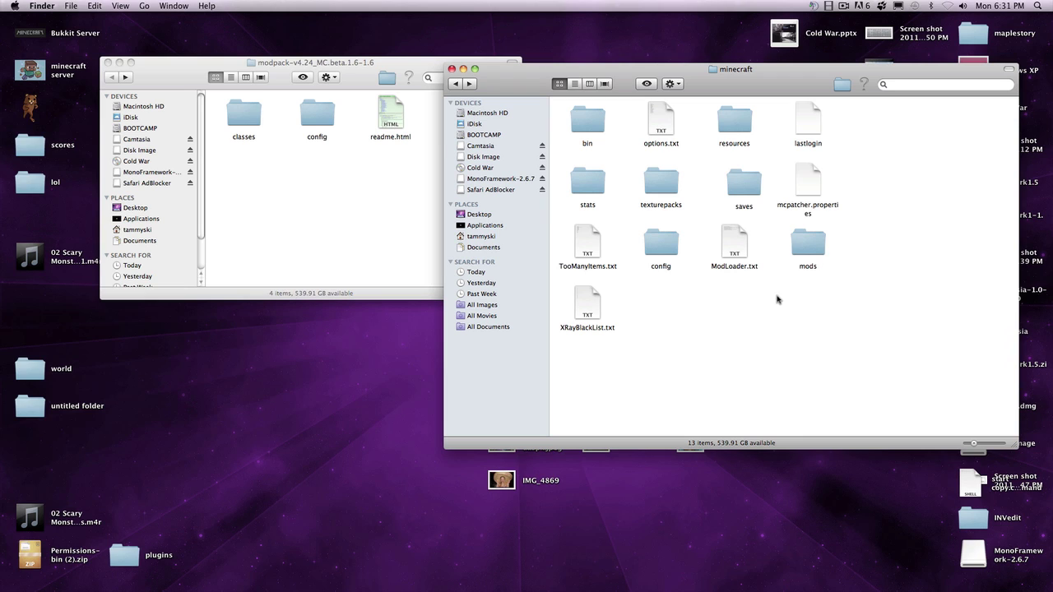
# Create a new folder in the minecraft folder, then cancel and delete it.
pyautogui.rightClick(723, 297)
pyautogui.click(745, 298)
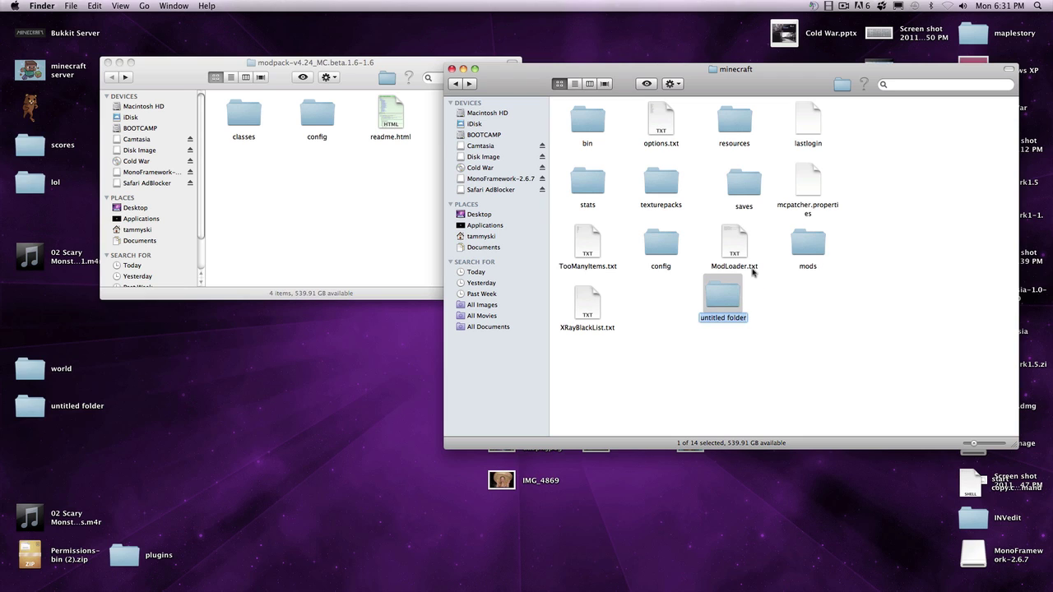
pyautogui.write('mods')
pyautogui.press('Escape')
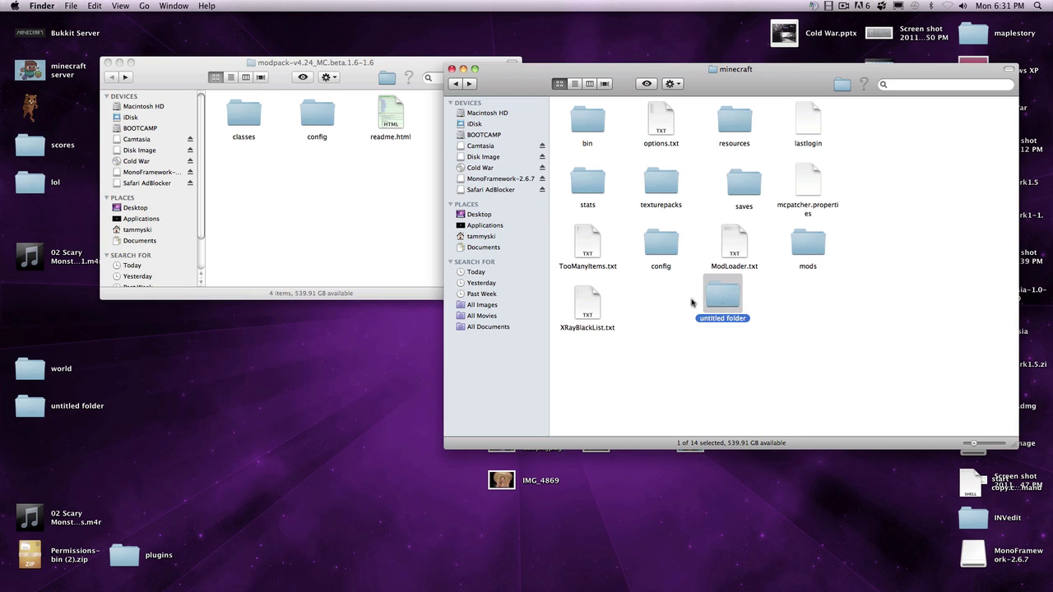
pyautogui.moveTo(7, 308)
pyautogui.press('super+BackSpace')
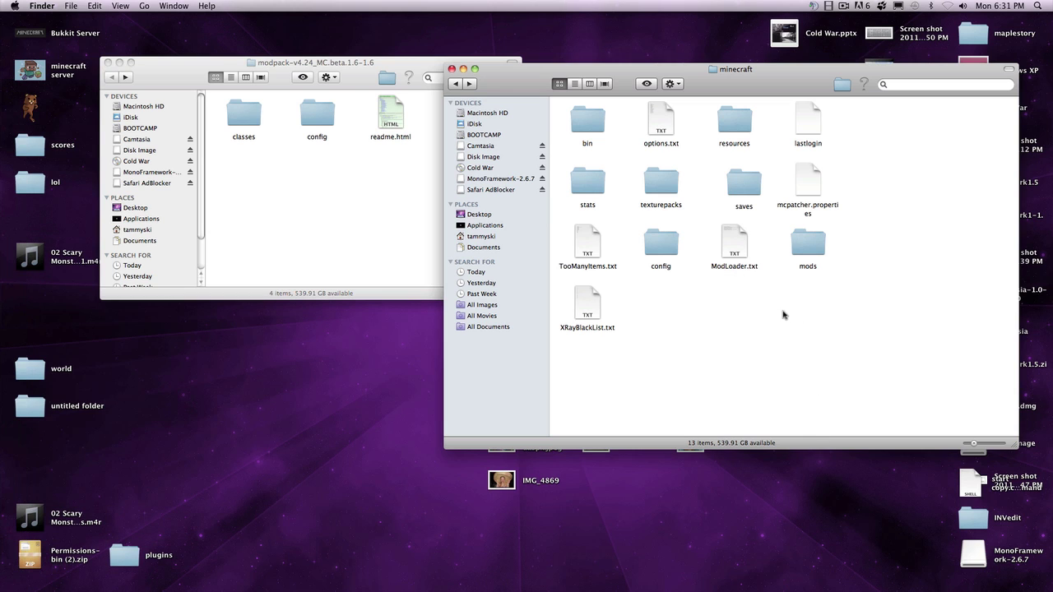
# Open the existing mods folder and move the zombe folder to the upper left.
pyautogui.doubleClick(803, 254)
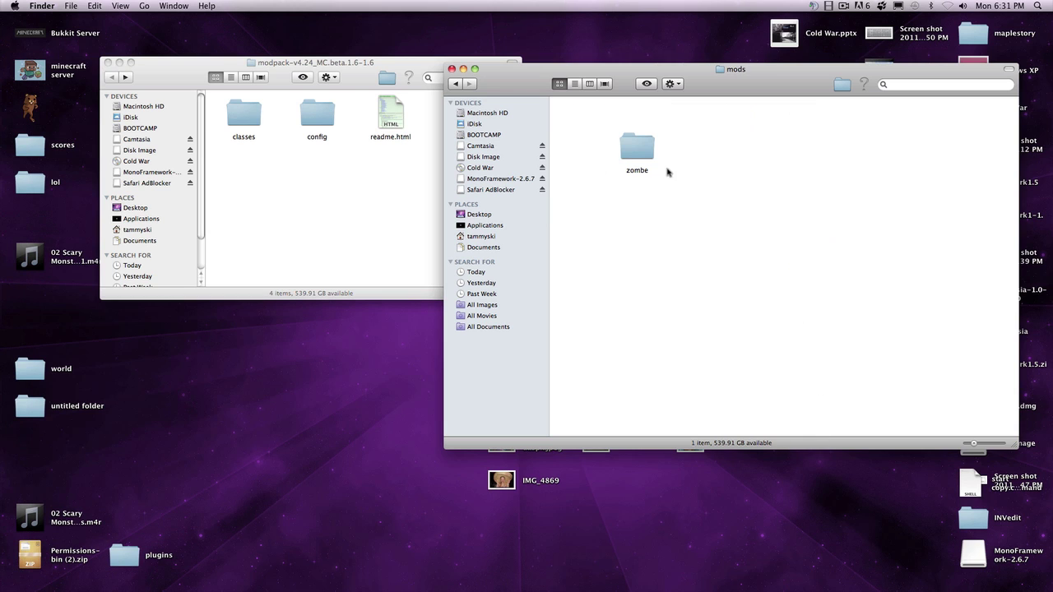
pyautogui.moveTo(642, 146); pyautogui.dragTo(594, 121)
pyautogui.click(618, 179)
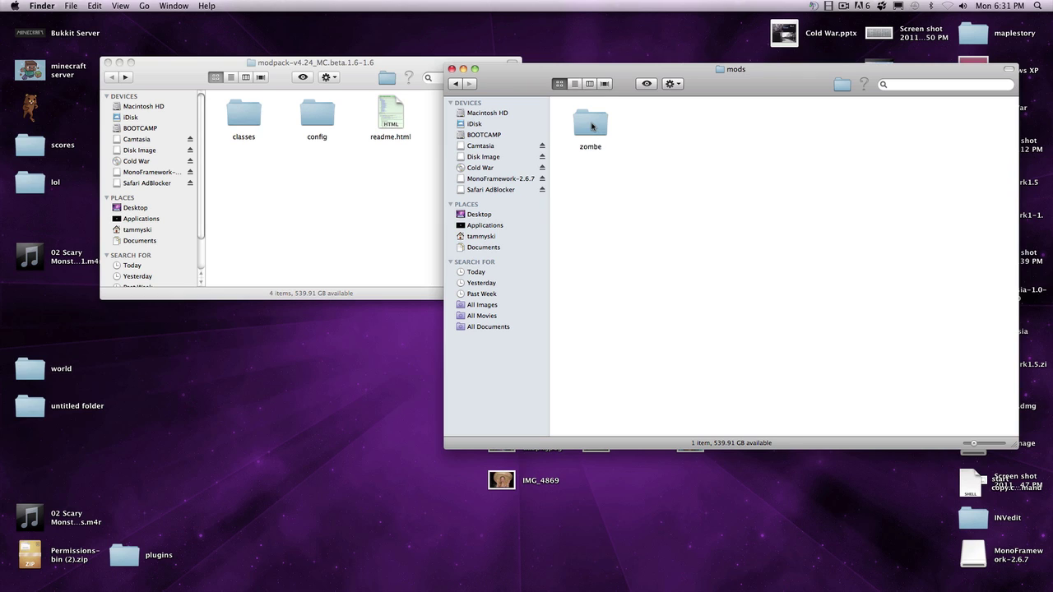
# Open the zombe folder, then open the modpack's config folder and select its 12 files.
pyautogui.doubleClick(594, 125)
pyautogui.click(236, 151)
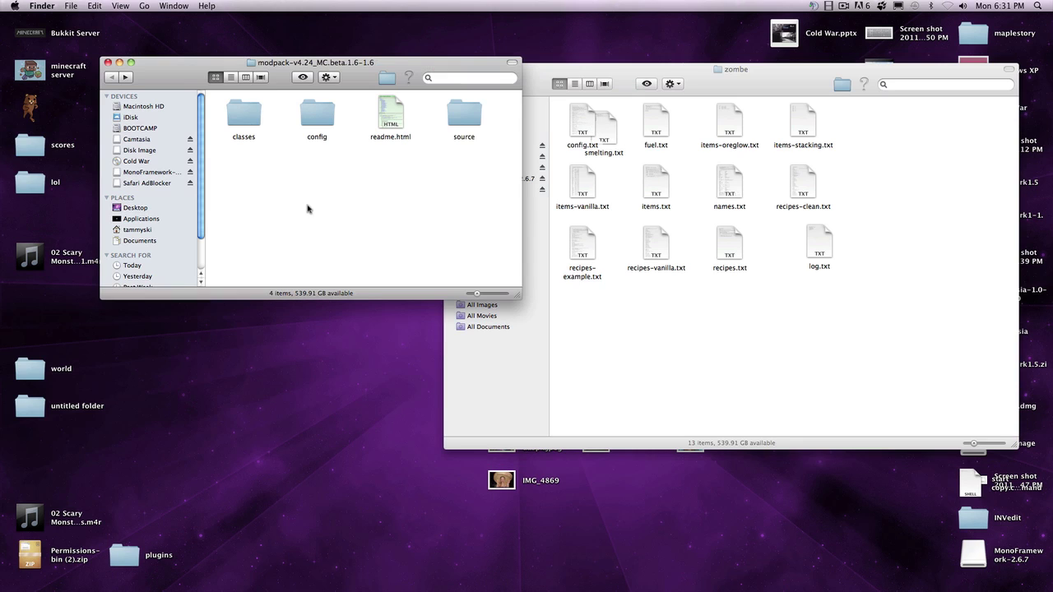
pyautogui.click(325, 108)
pyautogui.doubleClick(325, 108)
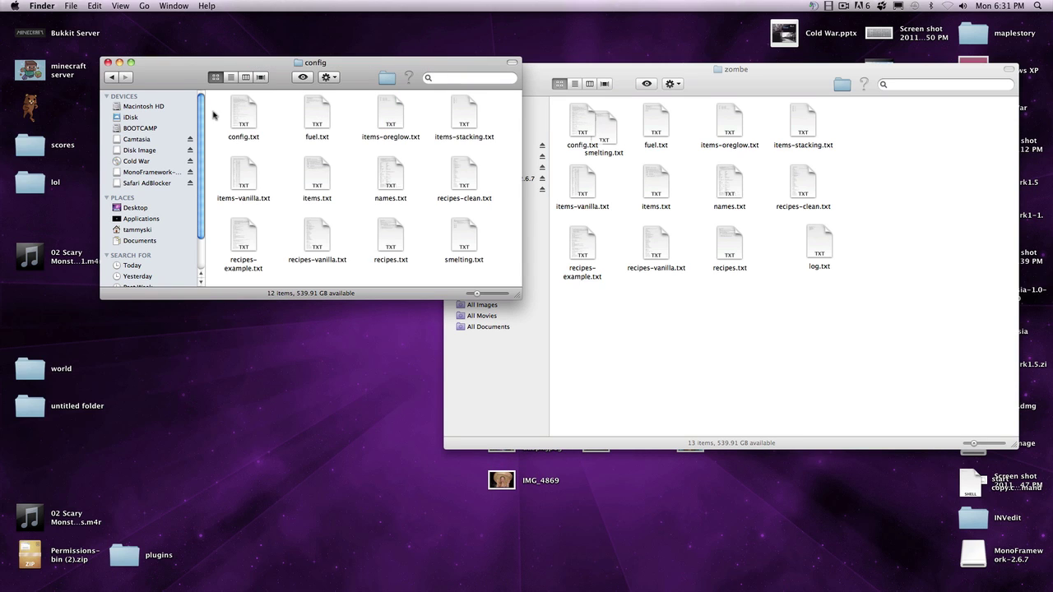
pyautogui.moveTo(212, 111); pyautogui.dragTo(471, 266)
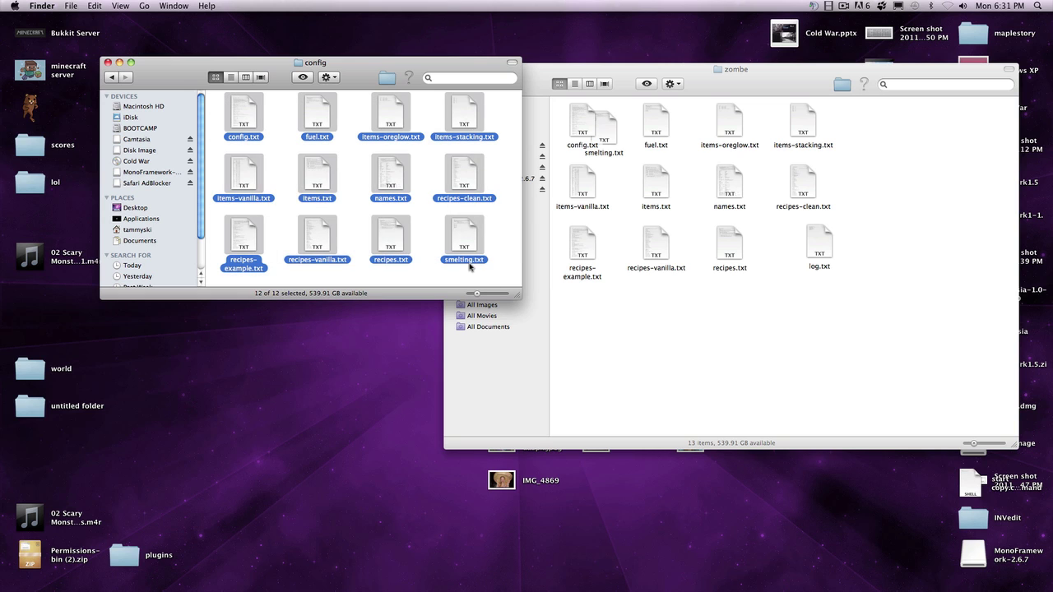
# Deselect the config files and close the config folder window.
pyautogui.click(734, 362)
pyautogui.click(223, 146)
pyautogui.click(223, 147)
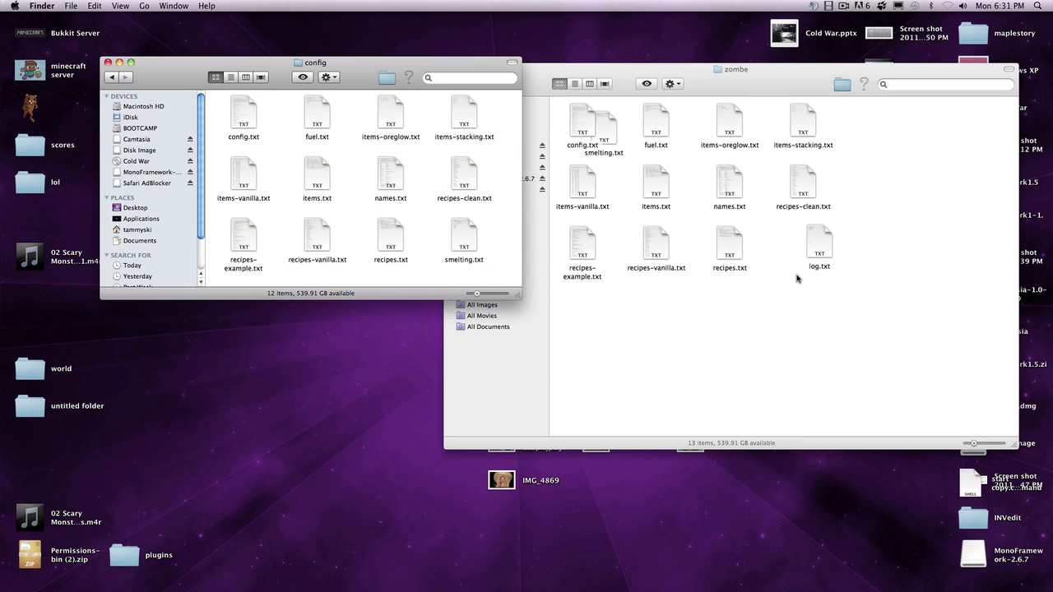
pyautogui.click(107, 62)
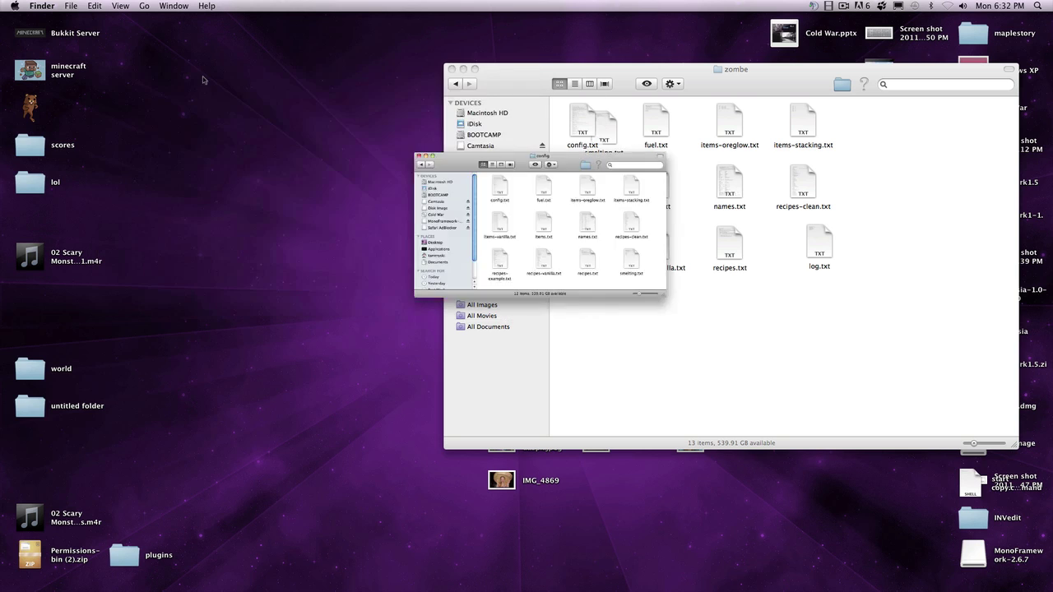
# Open zombe's config.txt in TextEdit and find the first 'fly' match.
pyautogui.doubleClick(564, 148)
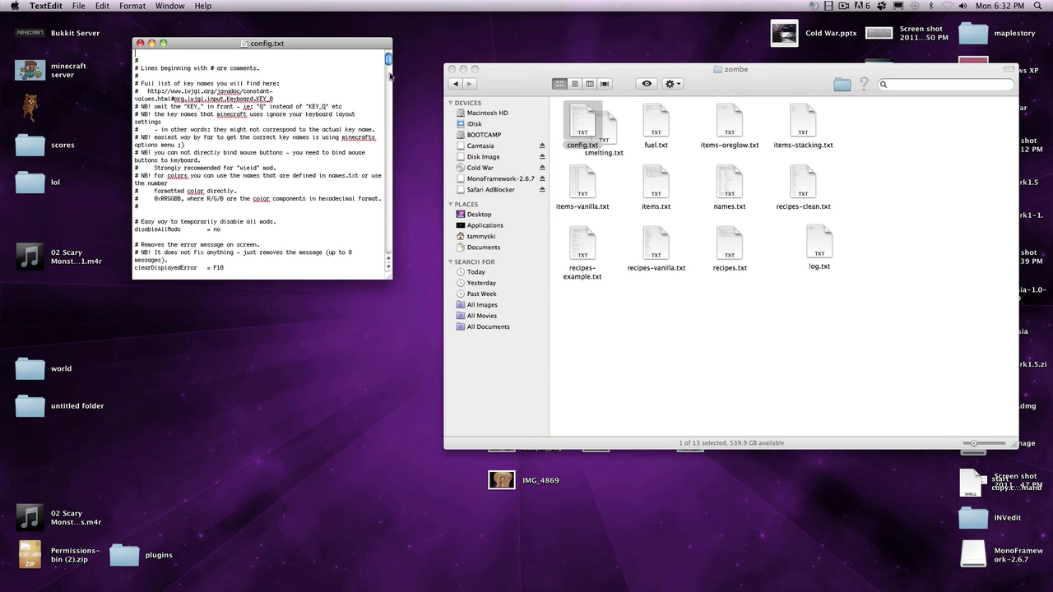
pyautogui.scroll(-5, 388, 65)
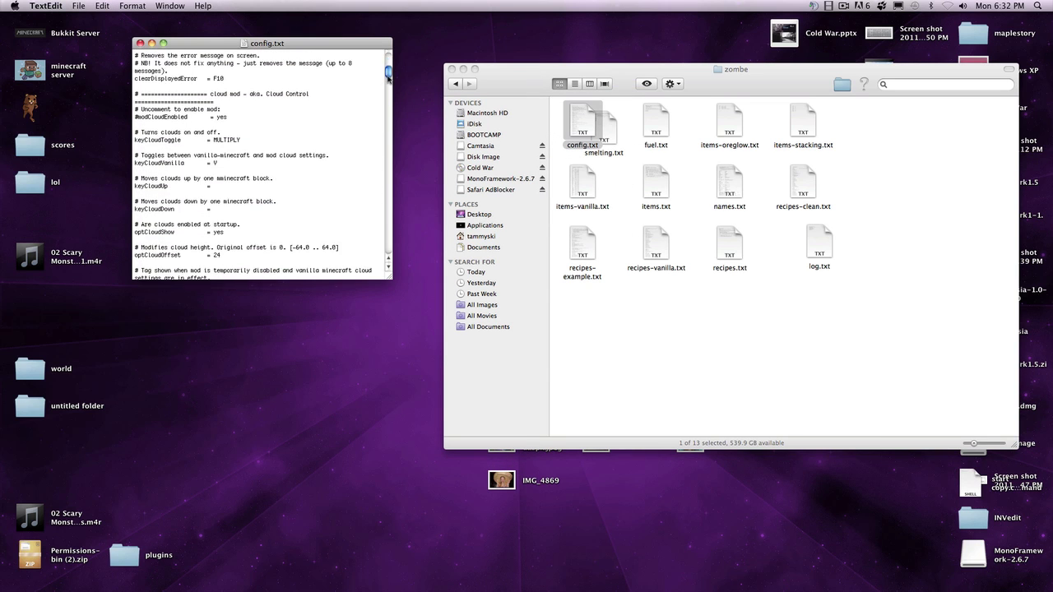
pyautogui.scroll(5, 389, 59)
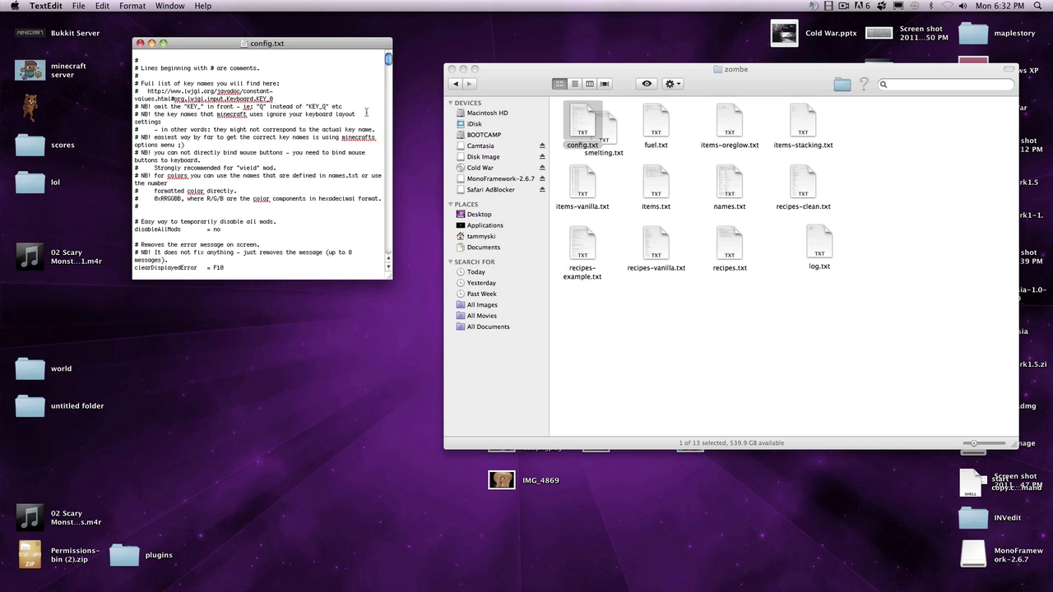
pyautogui.press('super+f')
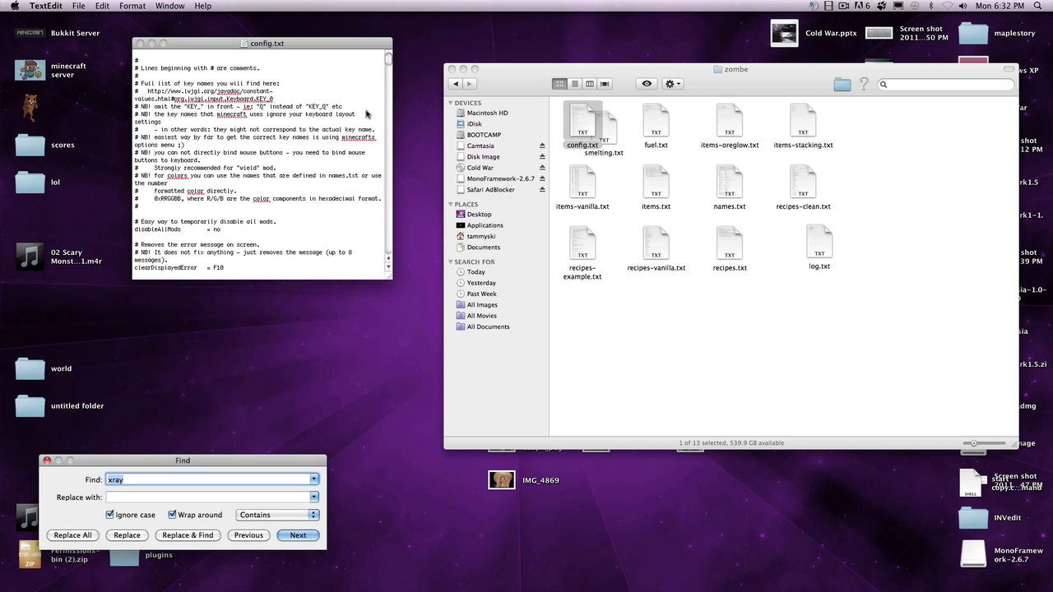
pyautogui.write('fly')
pyautogui.press('Return')
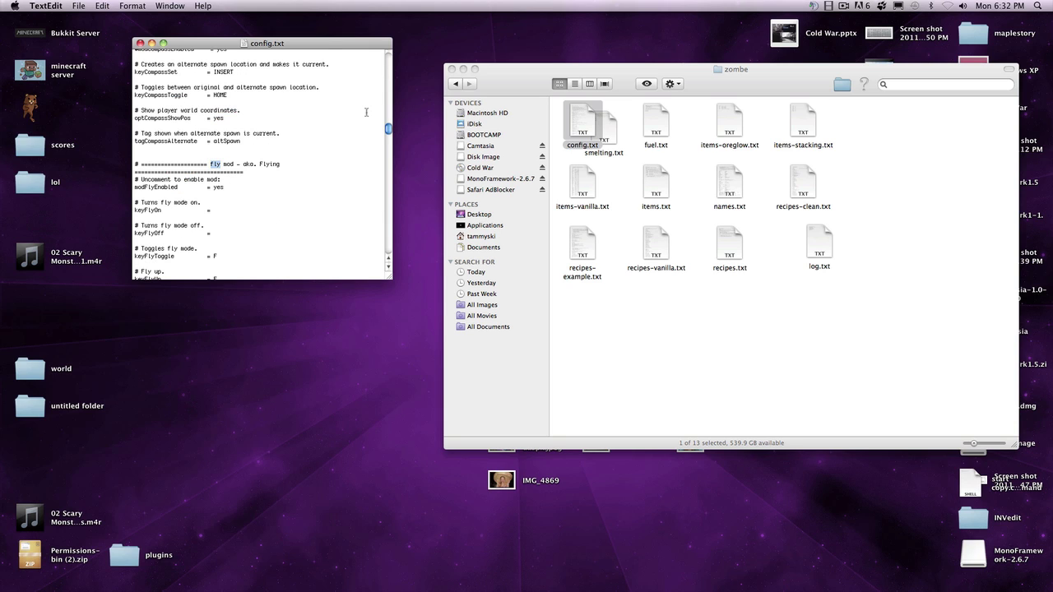
# Add a # before modFlyEnabled, then remove it to keep the fly mod enabled.
pyautogui.click(249, 172)
pyautogui.click(136, 187)
pyautogui.write('#')
pyautogui.press('BackSpace')
# Scroll through config.txt's fly key settings, then close it with Don't Save.
pyautogui.scroll(-3, 237, 199)
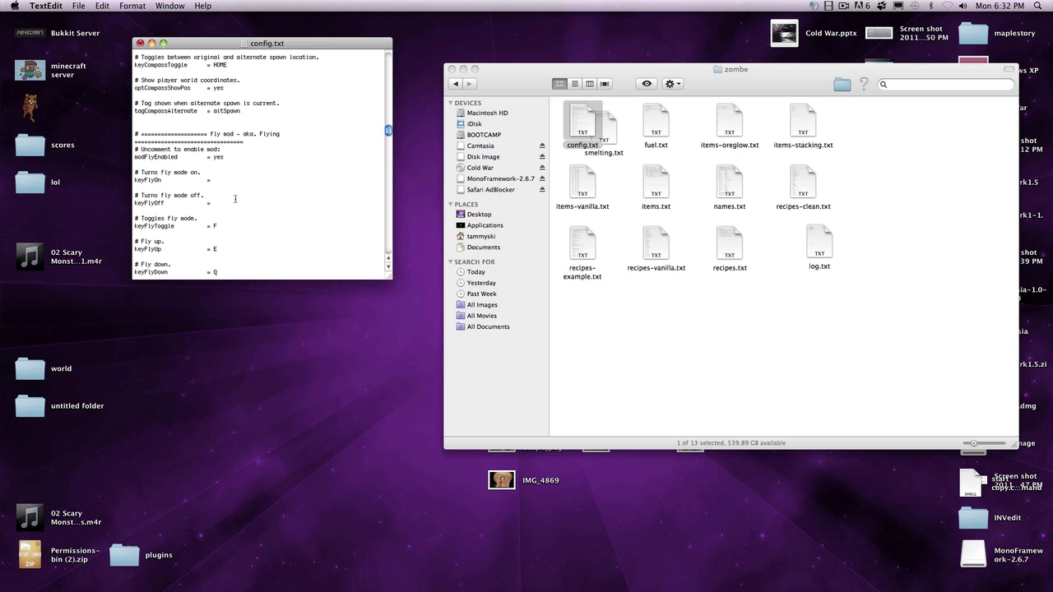
pyautogui.scroll(-2, 235, 199)
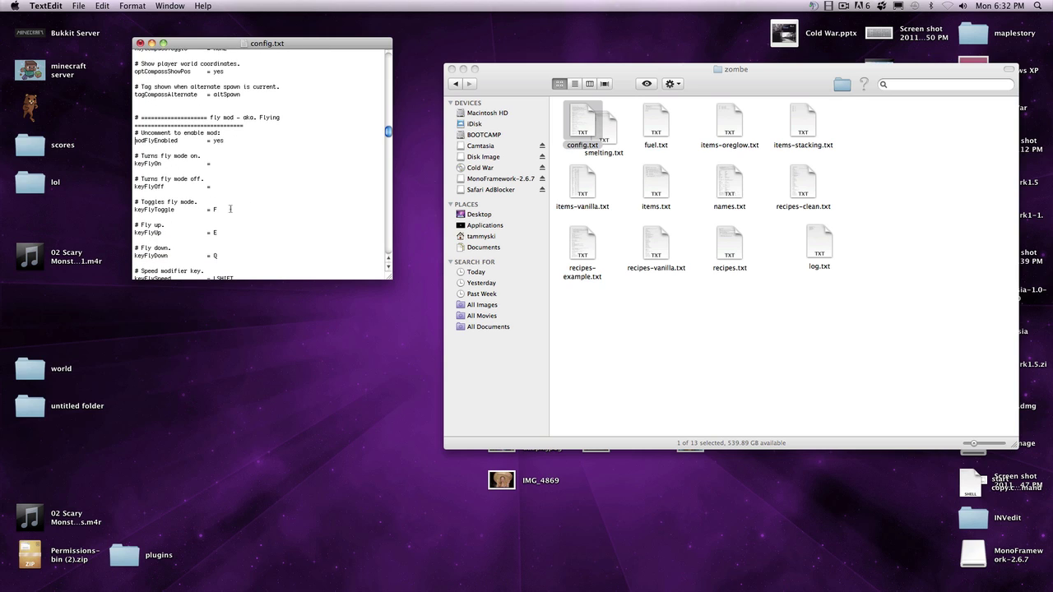
pyautogui.scroll(-5, 233, 209)
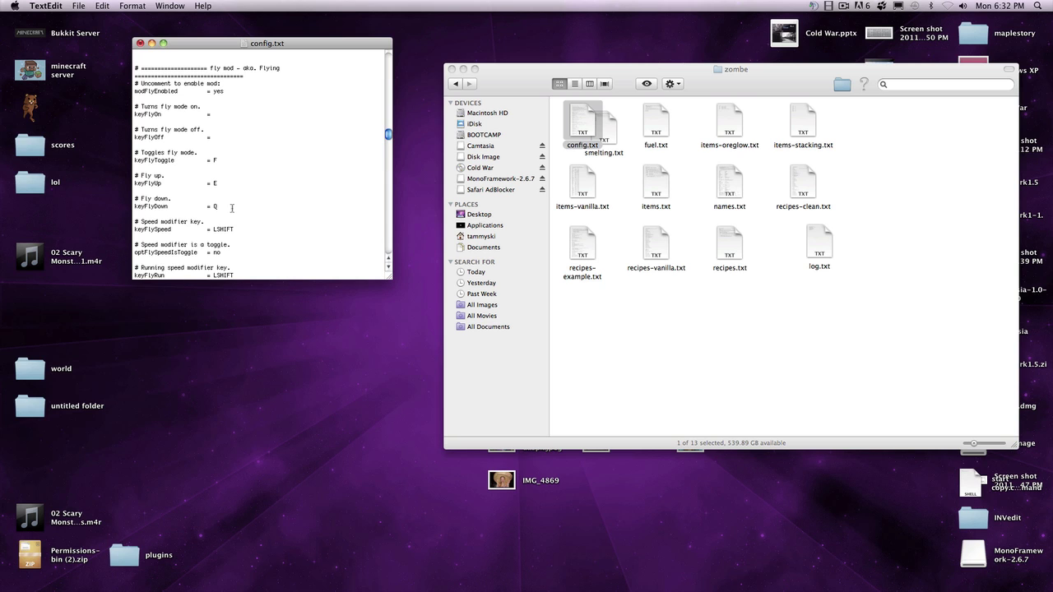
pyautogui.scroll(10, 231, 207)
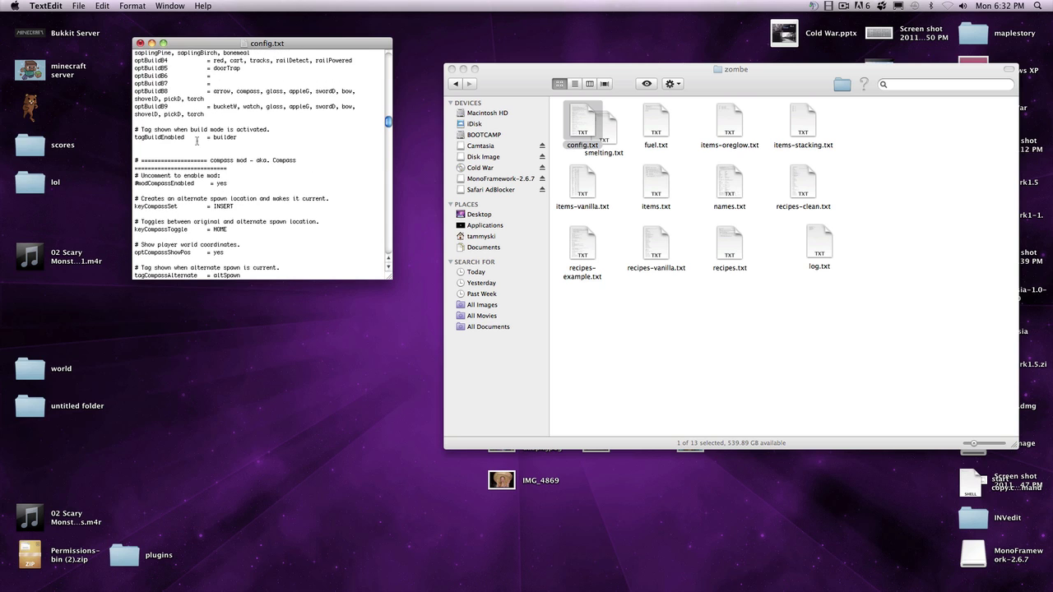
pyautogui.scroll(-10, 184, 120)
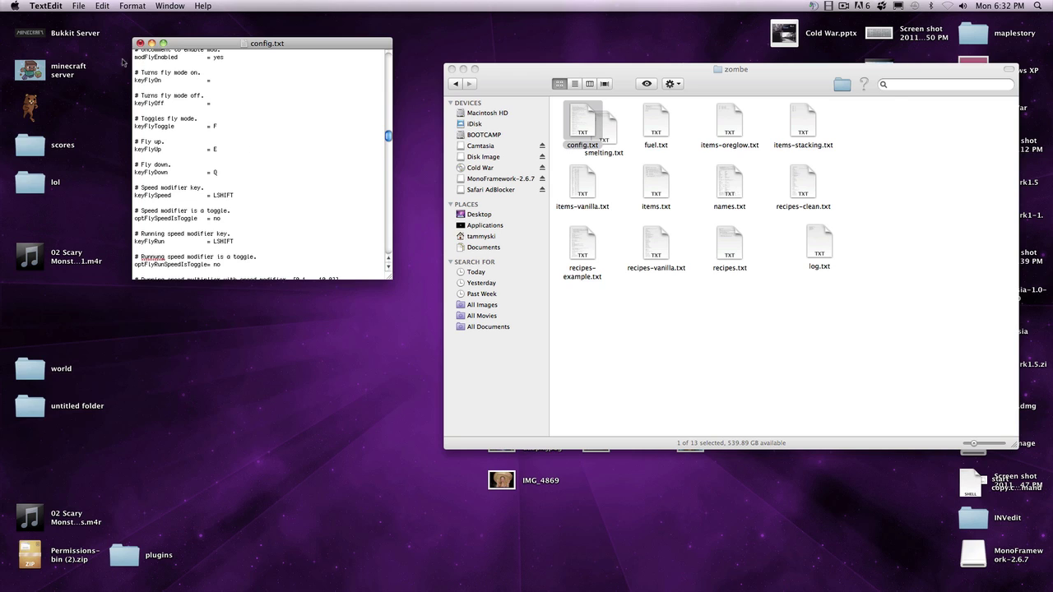
pyautogui.click(140, 44)
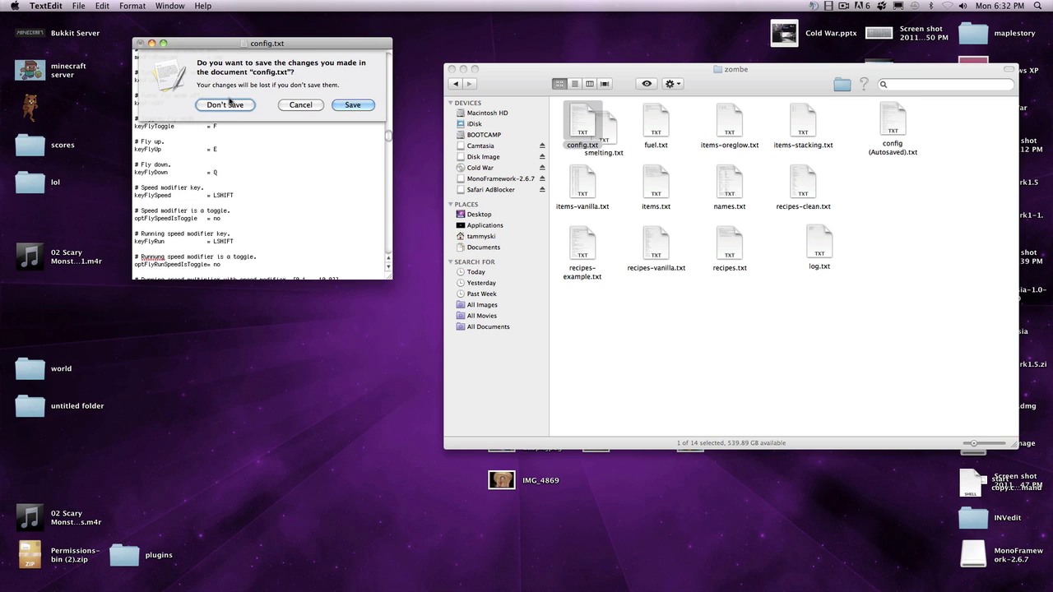
pyautogui.click(229, 104)
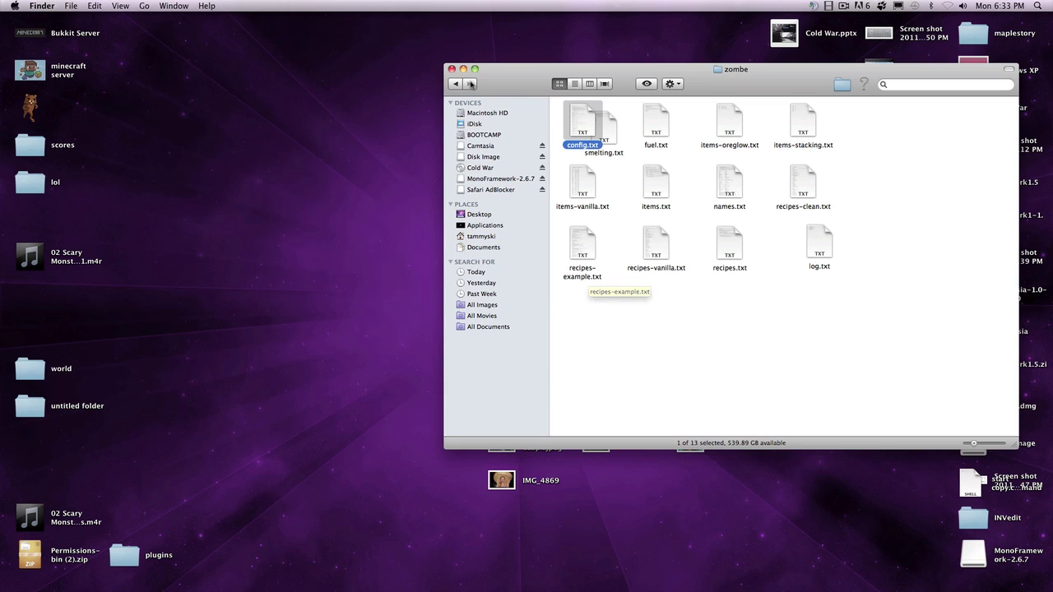
# Step Finder back through the folder history to Library, then close the Finder window.
pyautogui.click(456, 86)
pyautogui.click(457, 86)
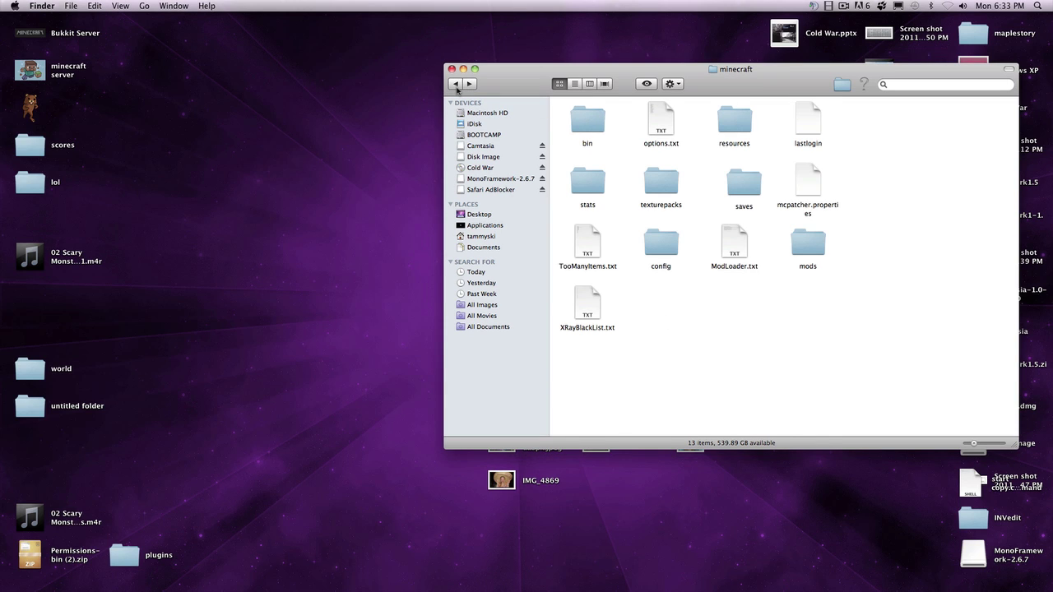
pyautogui.click(457, 85)
pyautogui.click(457, 85)
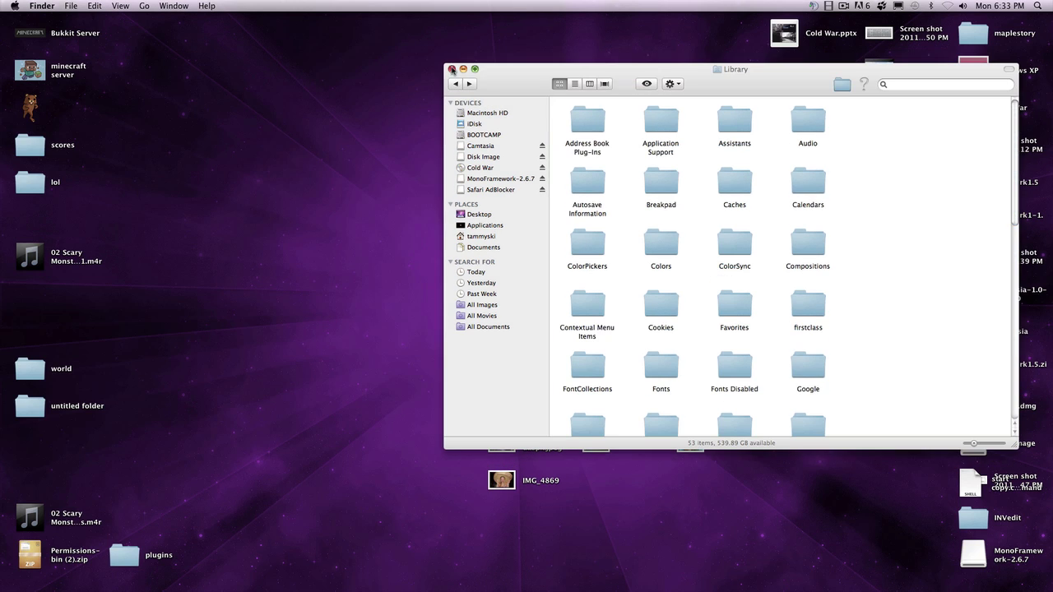
pyautogui.click(451, 69)
# Launch Minecraft from the Dock, log in, and play the singleplayer world WORLD A.
pyautogui.moveTo(2, 218)
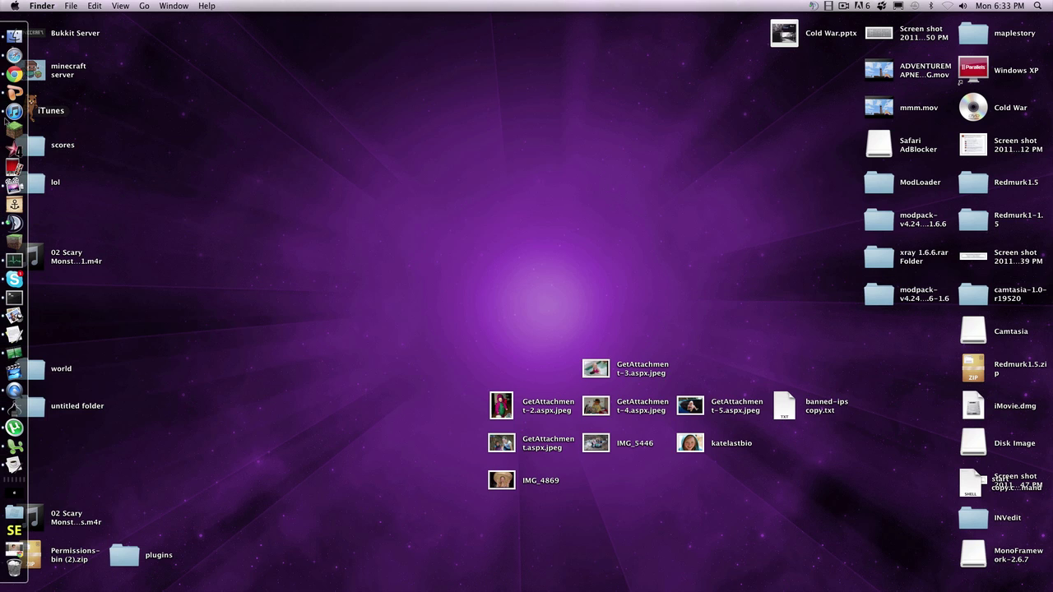
pyautogui.click(7, 133)
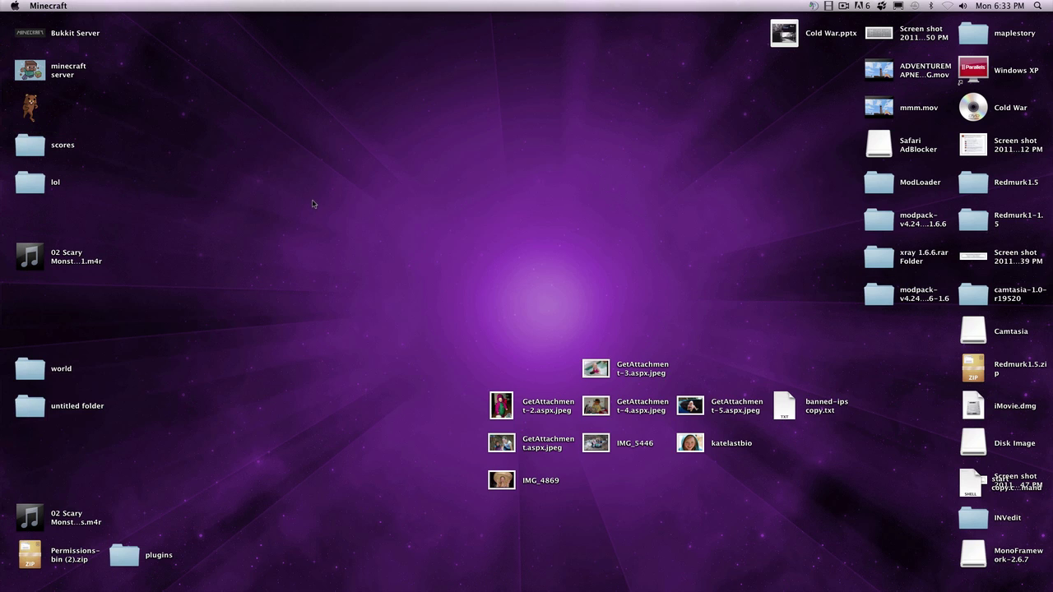
pyautogui.click(843, 7)
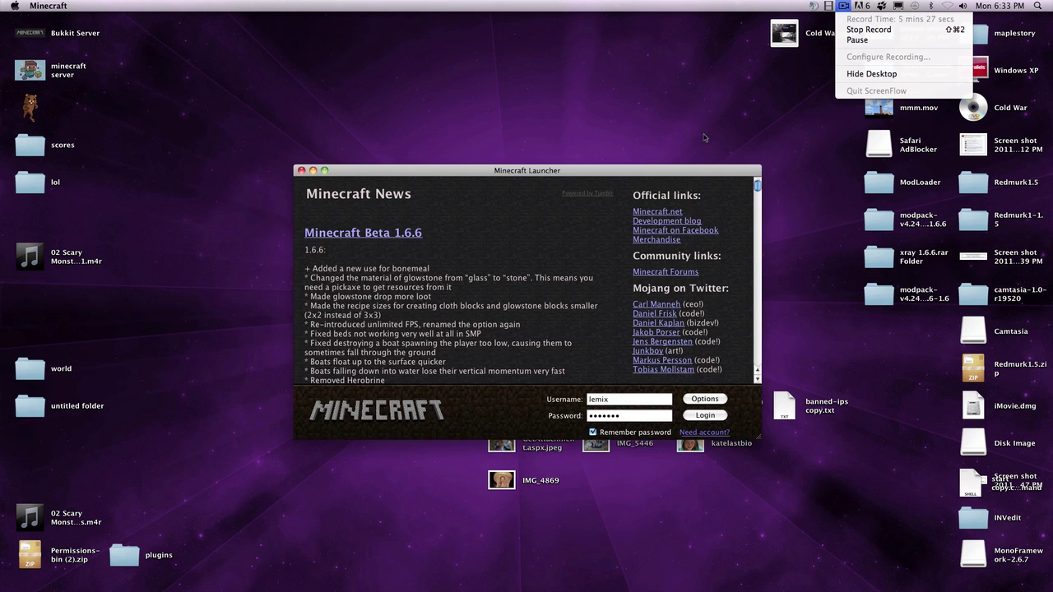
pyautogui.click(612, 266)
pyautogui.click(704, 416)
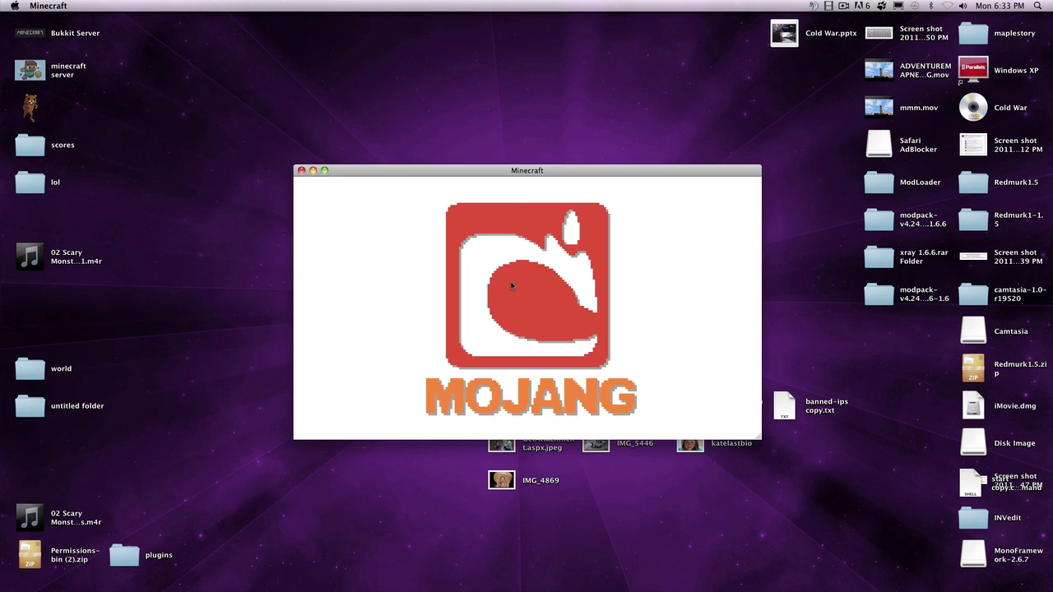
pyautogui.click(518, 306)
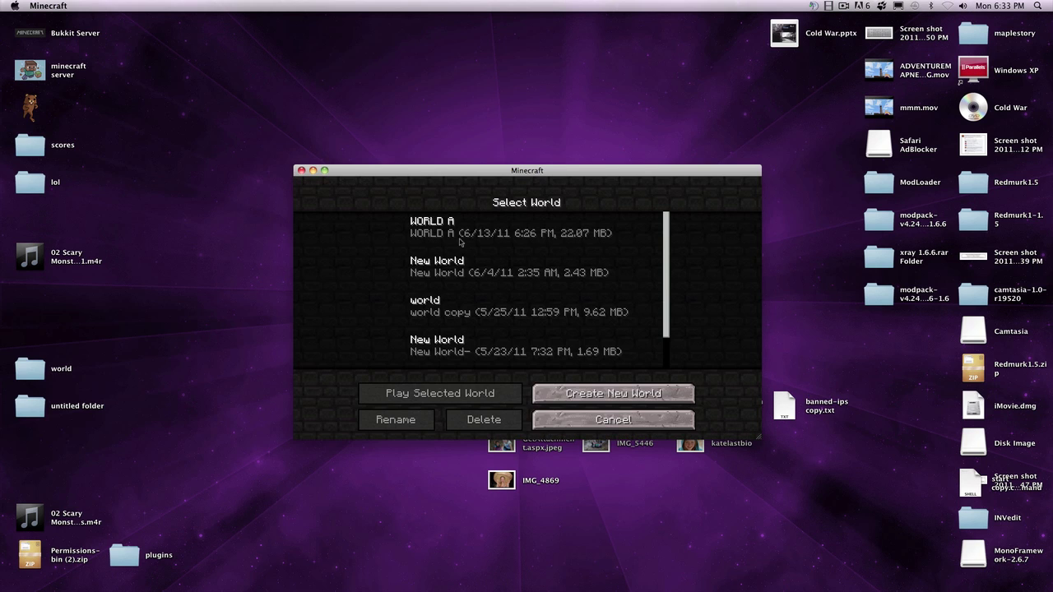
pyautogui.click(461, 230)
pyautogui.click(440, 393)
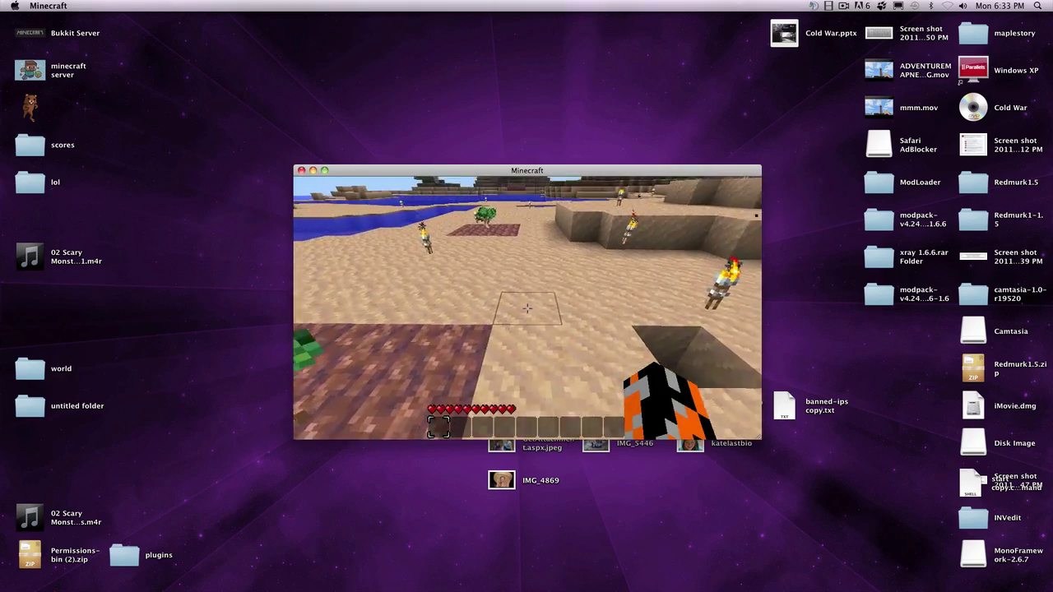
# Switch the game to full screen with F11, then turn on flying and fly forward.
pyautogui.press('Escape')
pyautogui.press('F11')
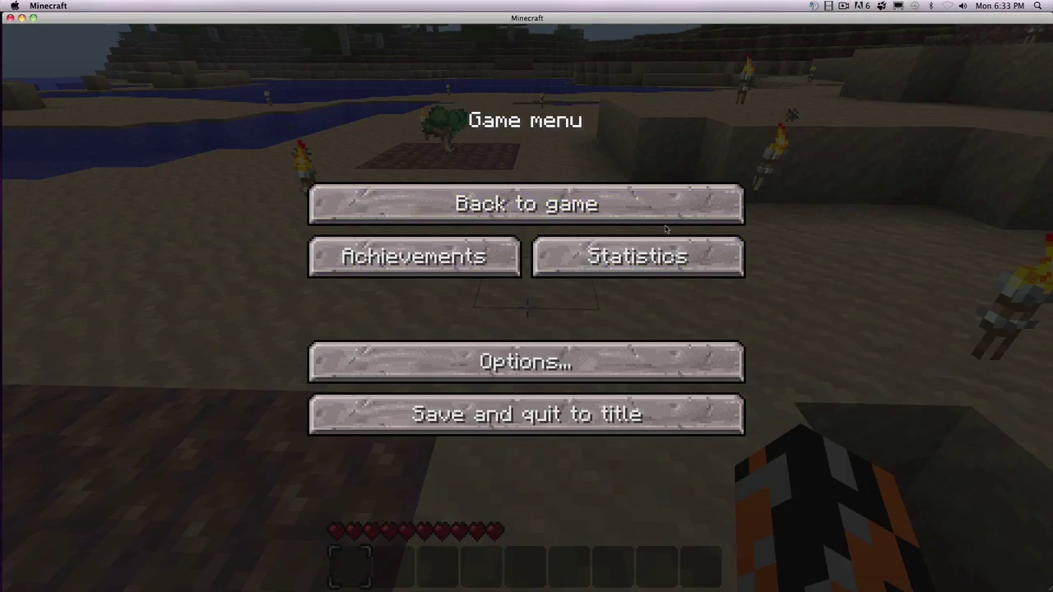
pyautogui.press('Escape')
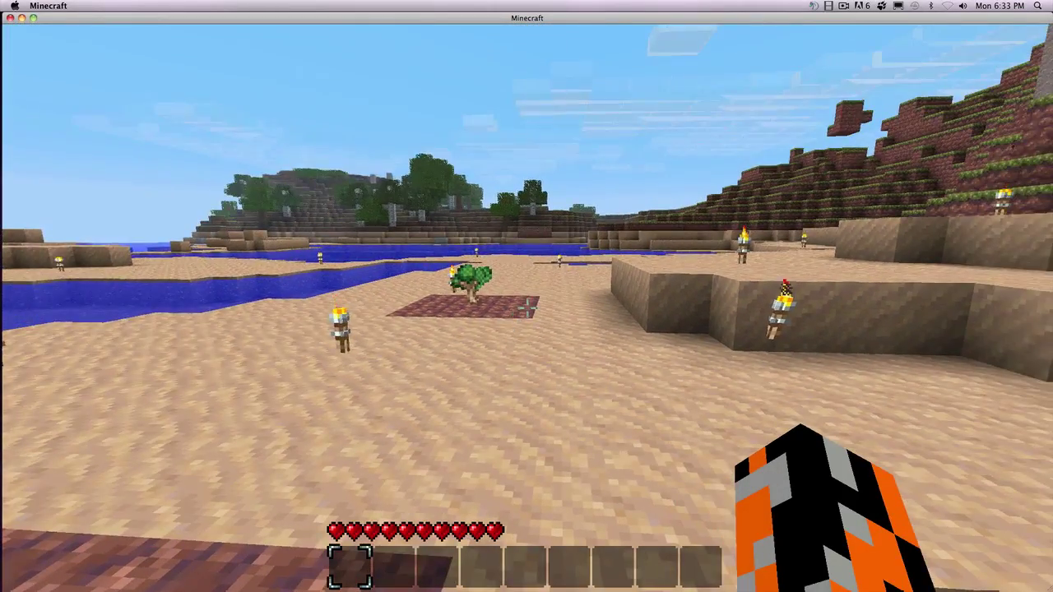
pyautogui.press('f')
pyautogui.press('w')
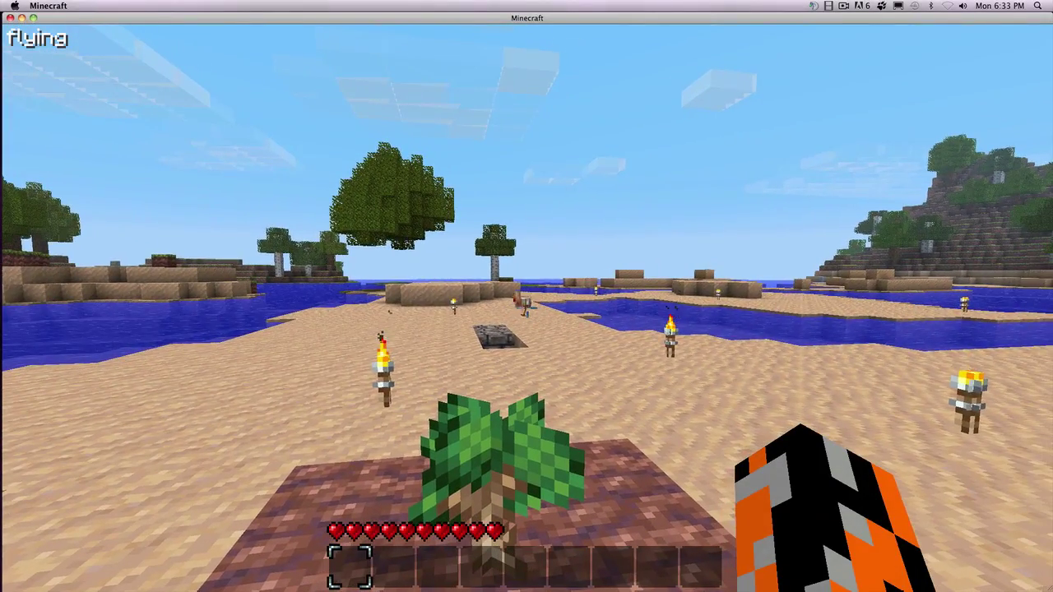
# Keep Toggle Fog bound to P in Options > Controls, then resume the game.
pyautogui.press('Escape')
pyautogui.click(533, 351)
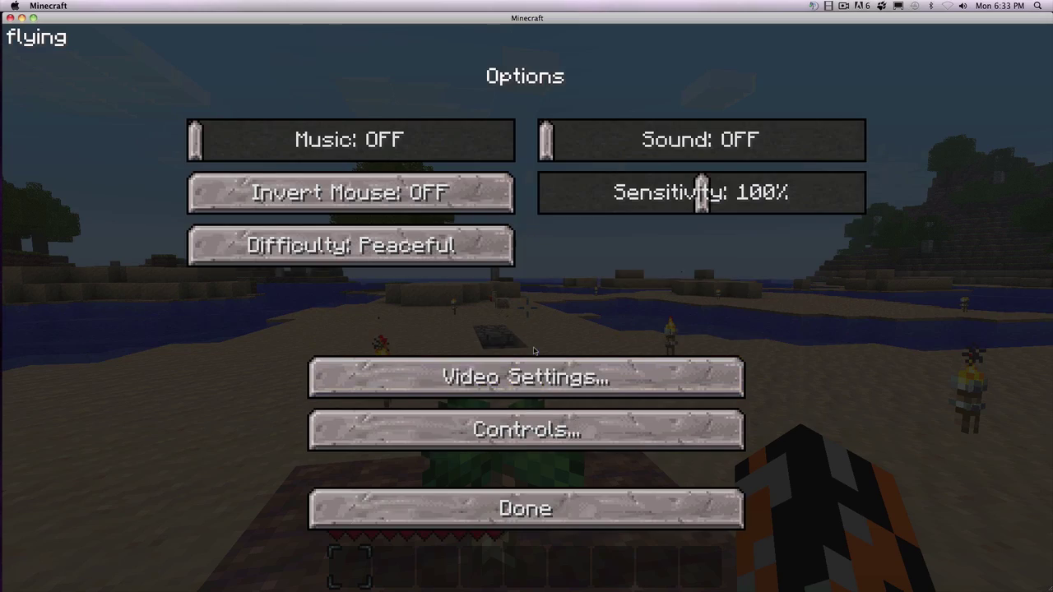
pyautogui.click(526, 429)
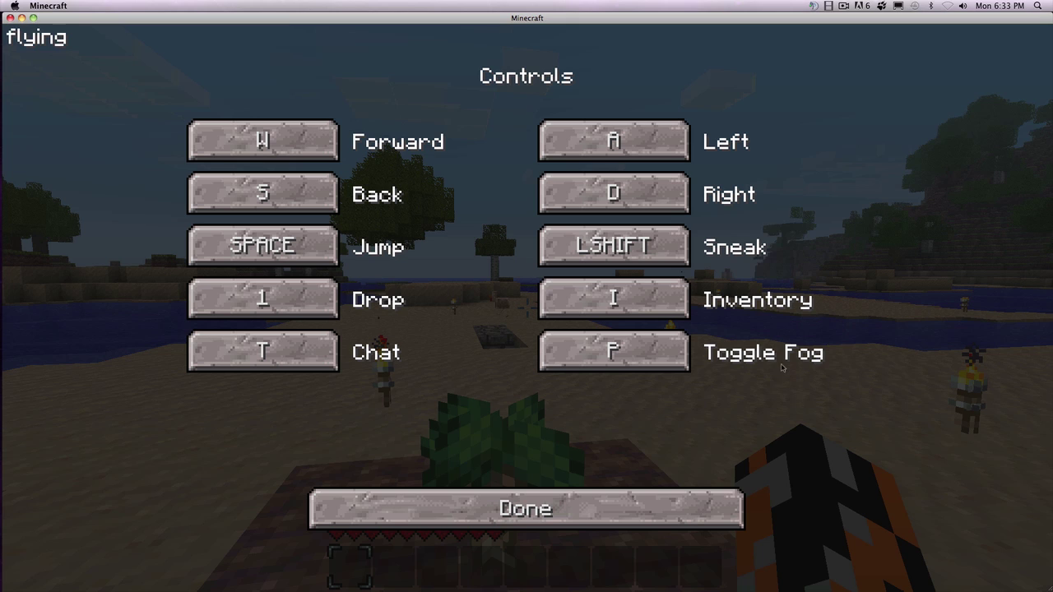
pyautogui.click(678, 362)
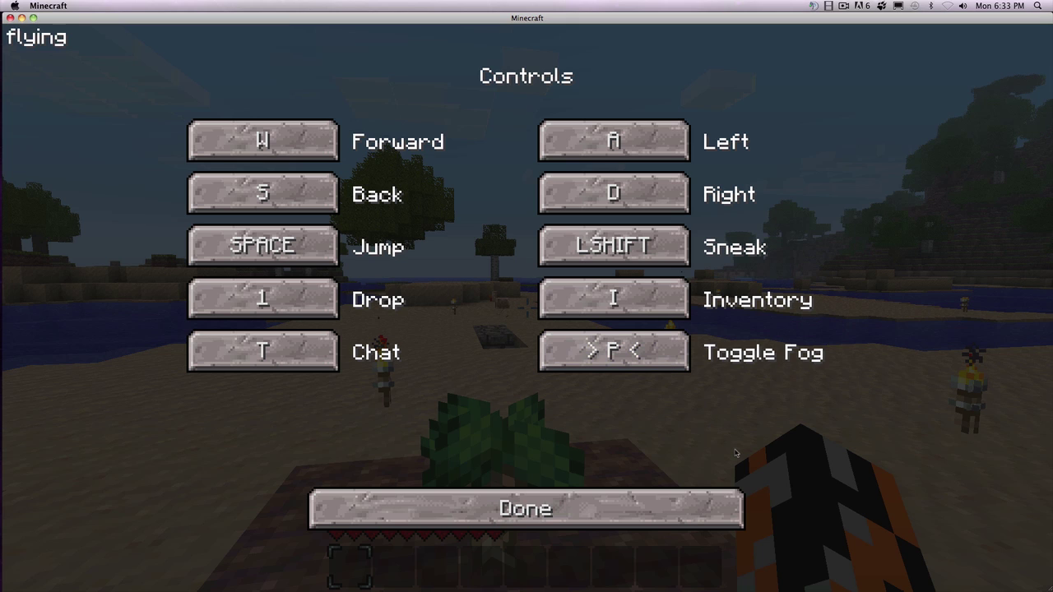
pyautogui.press('p')
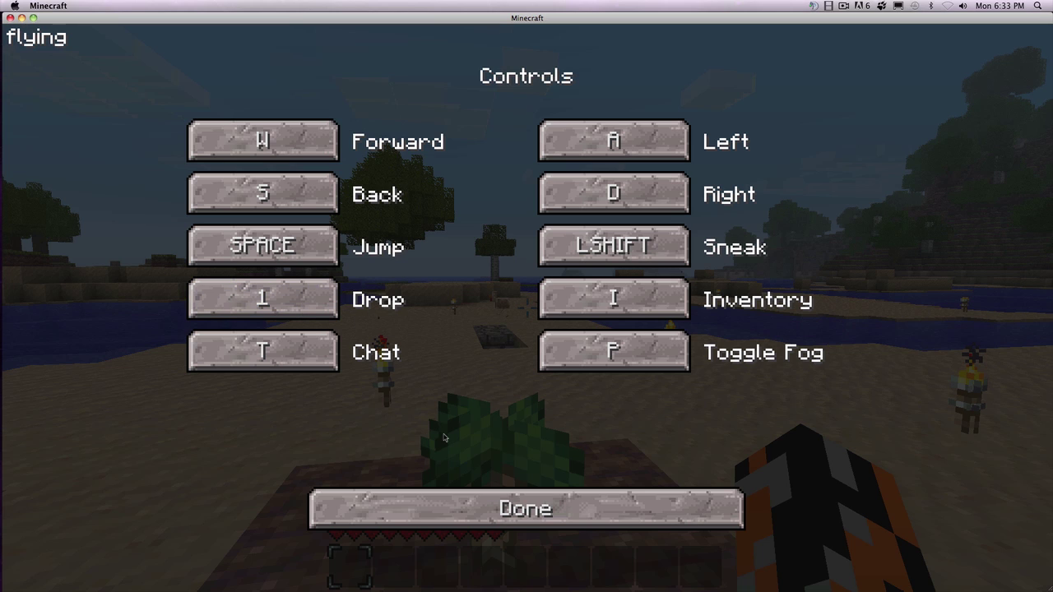
pyautogui.click(505, 509)
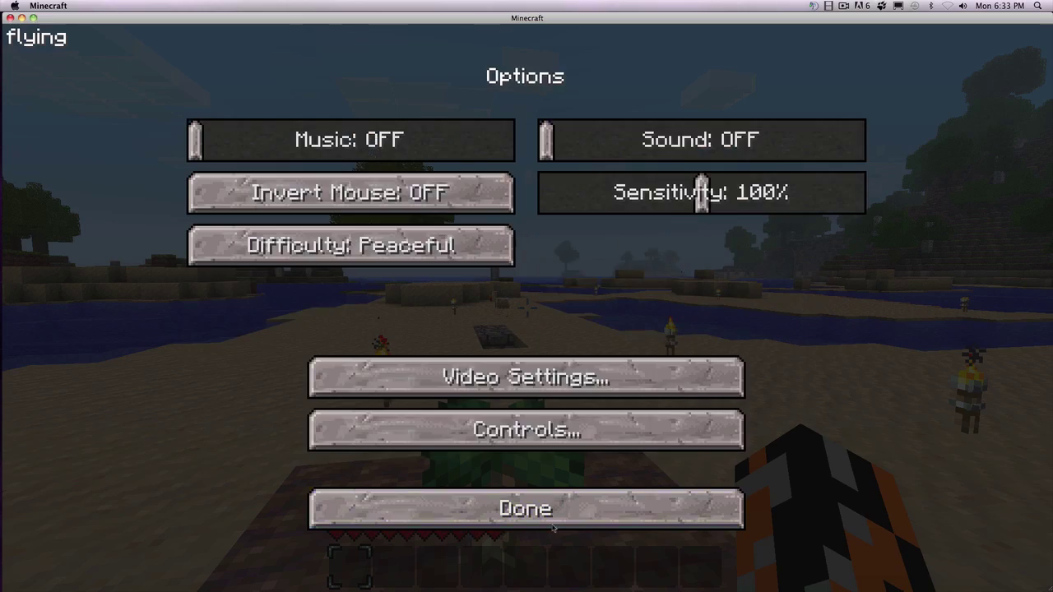
pyautogui.click(570, 507)
pyautogui.click(549, 206)
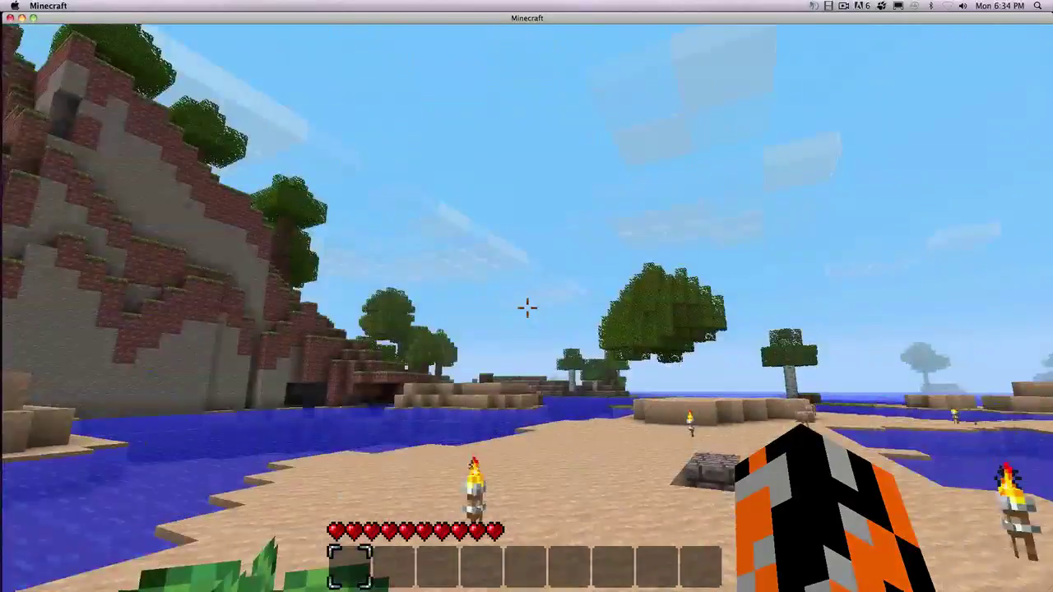
# Turn on flying, then break and replant the sapling on the dirt patch.
pyautogui.press('Escape')
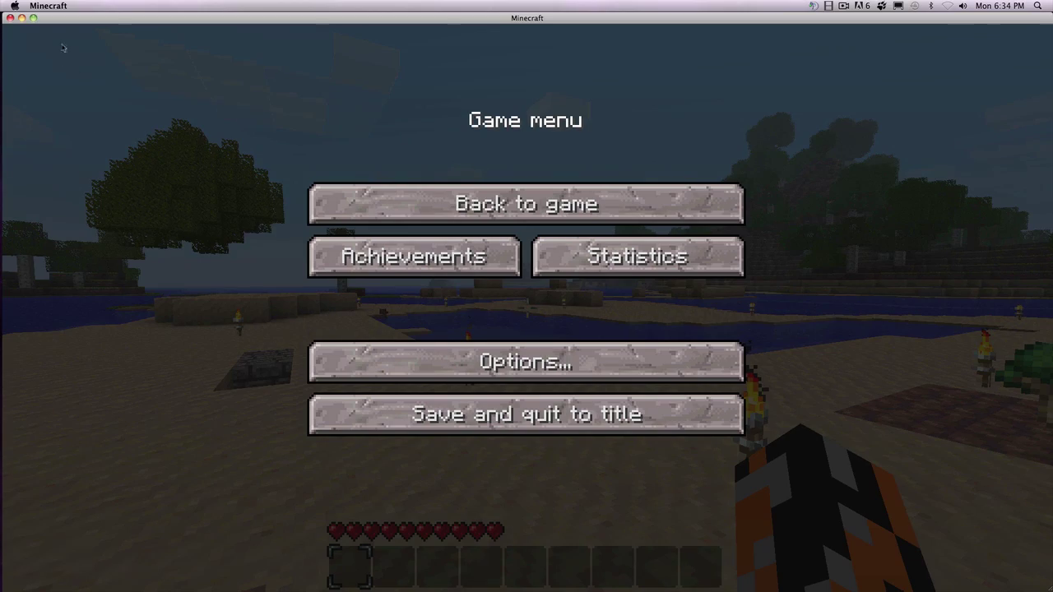
pyautogui.press('Escape')
pyautogui.press('f')
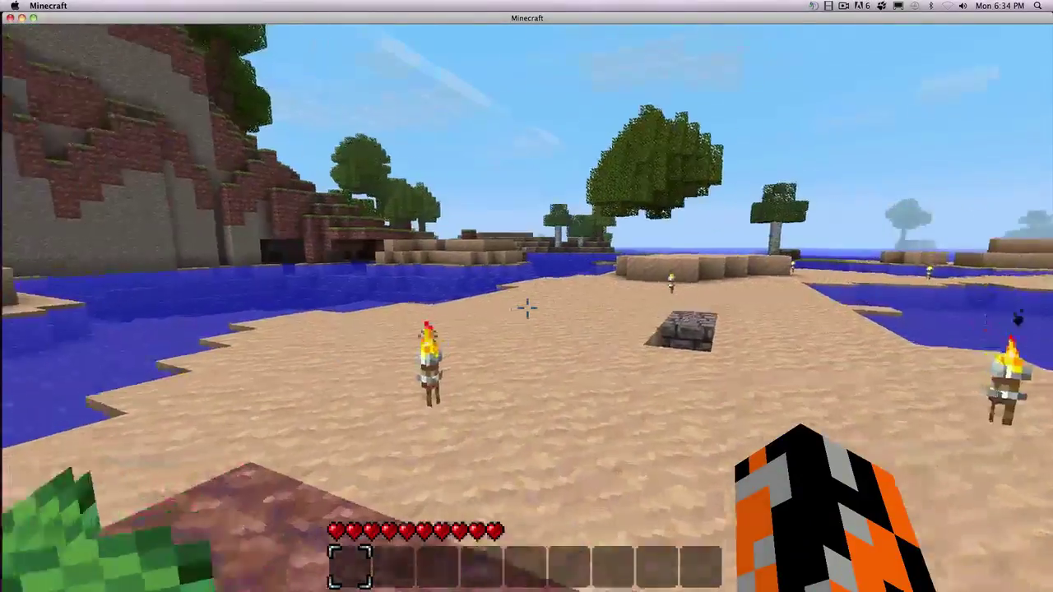
pyautogui.press('Escape')
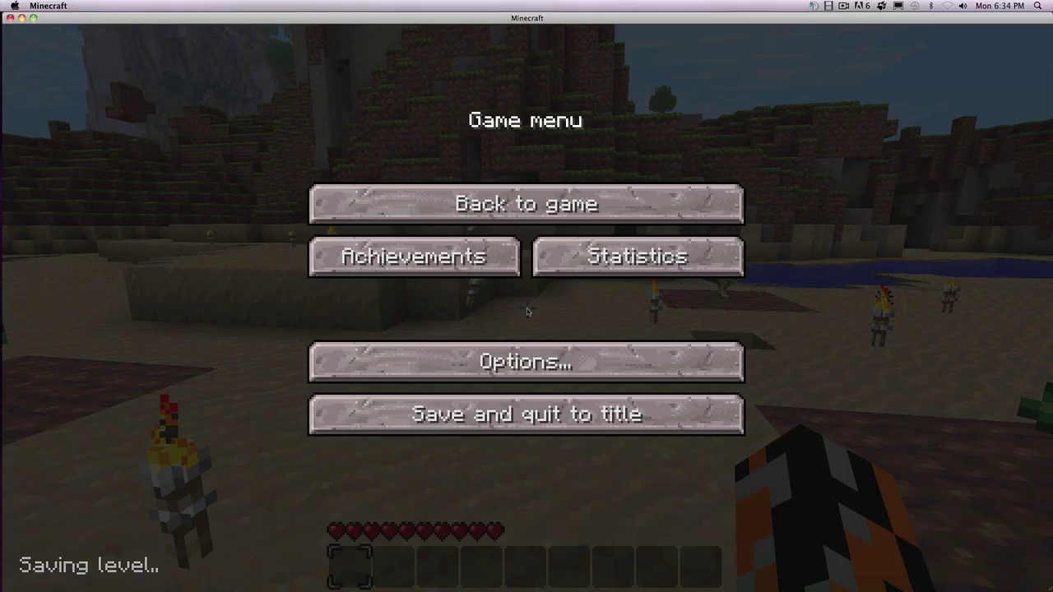
pyautogui.press('Escape')
pyautogui.click(527, 297)
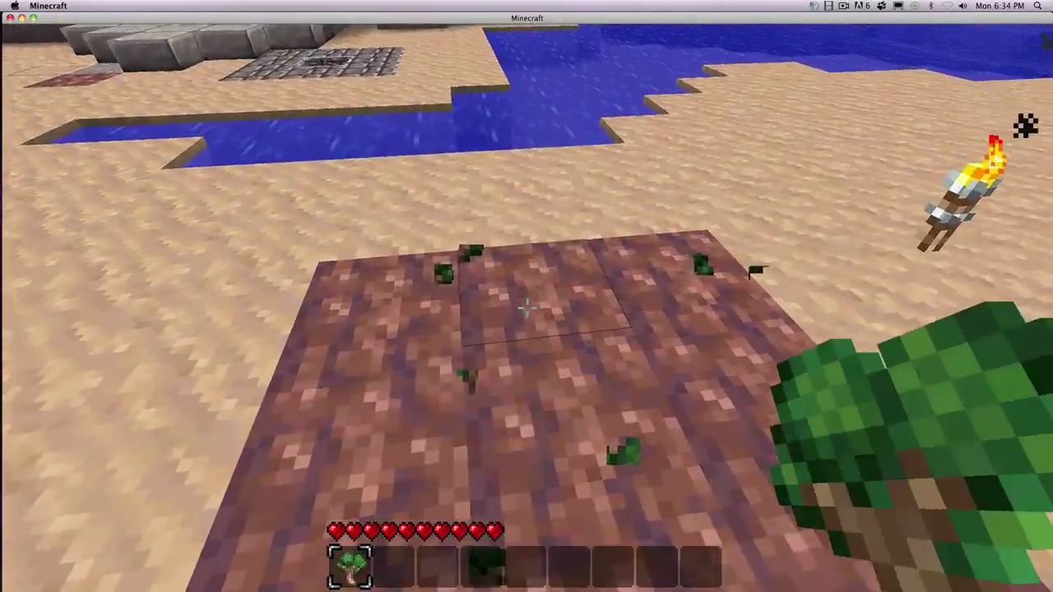
pyautogui.rightClick(527, 296)
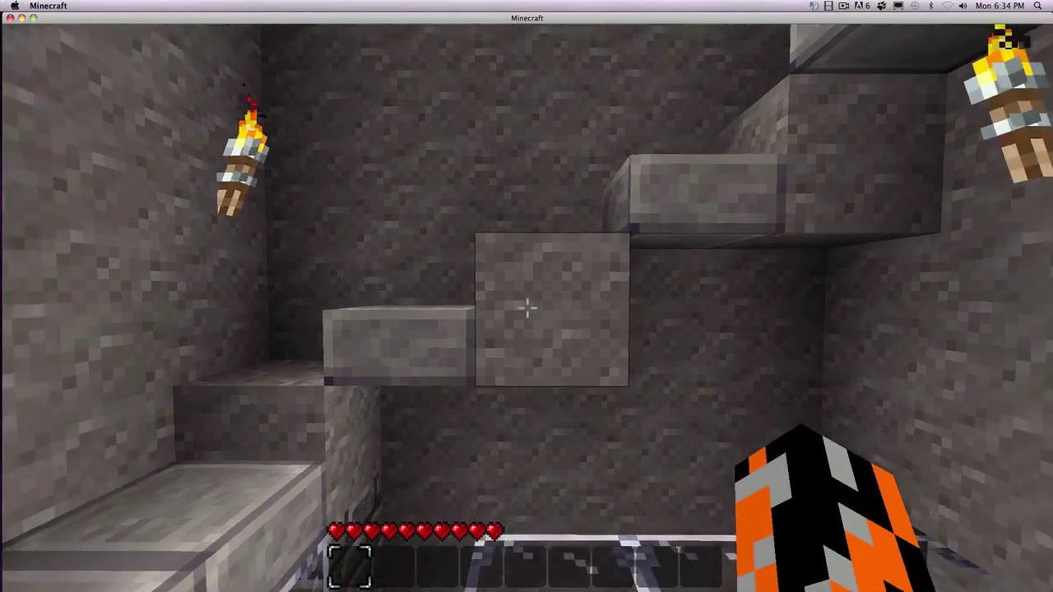
# Mine the stone block ahead, check the inventory, then Save and Quit to Title.
pyautogui.moveTo(527, 308); pyautogui.dragTo(527, 307)
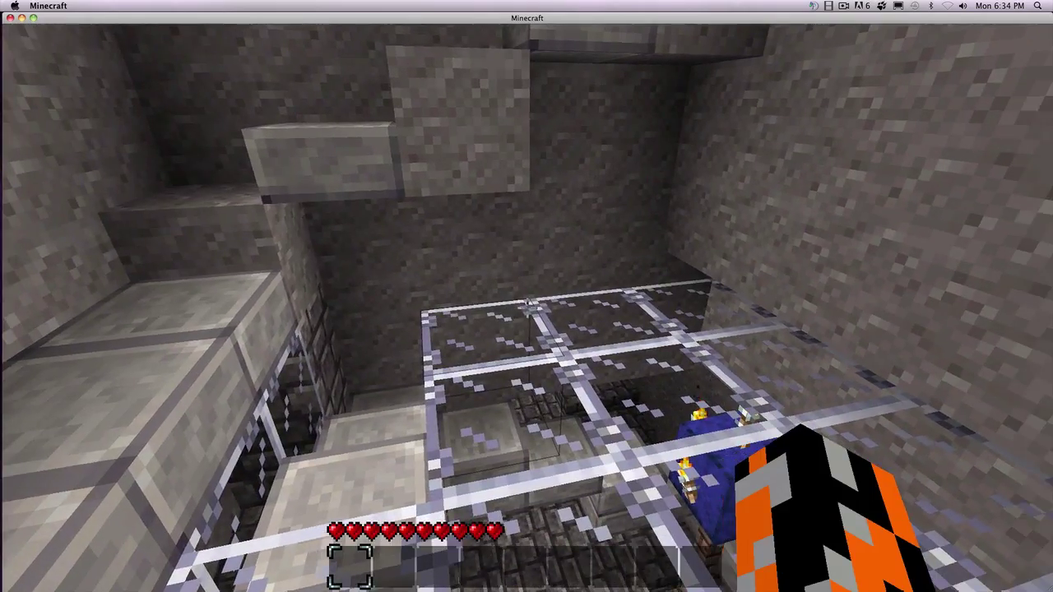
pyautogui.press('e')
pyautogui.press('o')
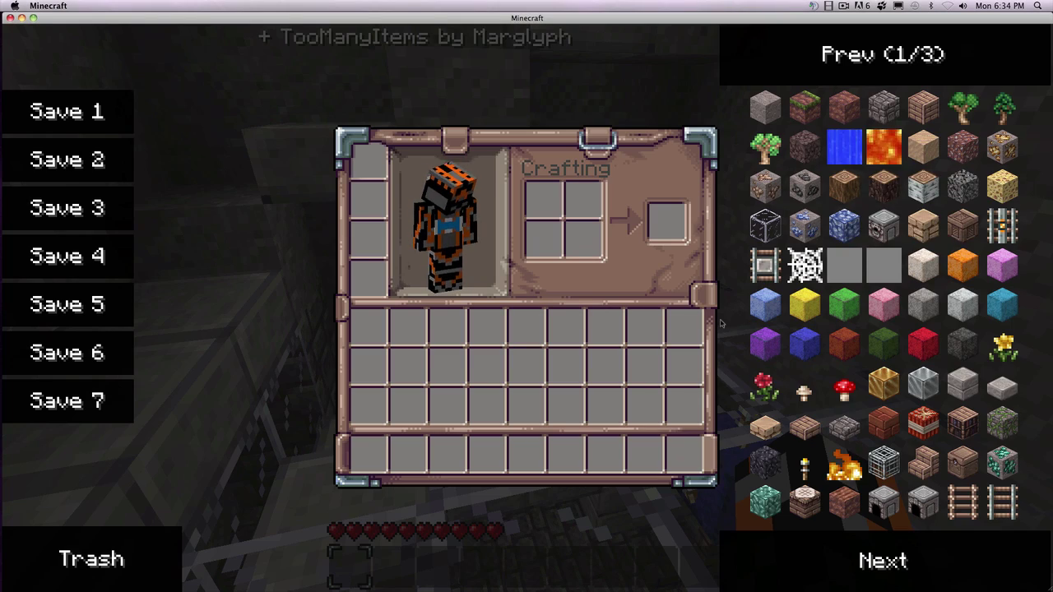
pyautogui.press('o')
pyautogui.press('e')
pyautogui.press('Escape')
pyautogui.click(527, 414)
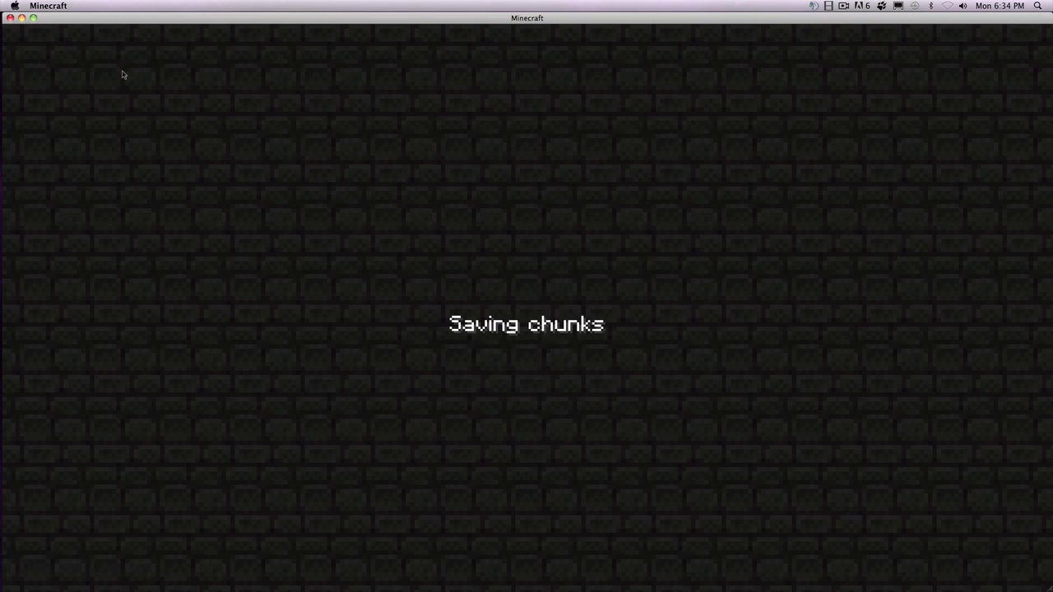
# Close Minecraft, then open and close the empty xray 1.6.6.rar Folder on the desktop.
pyautogui.click(11, 17)
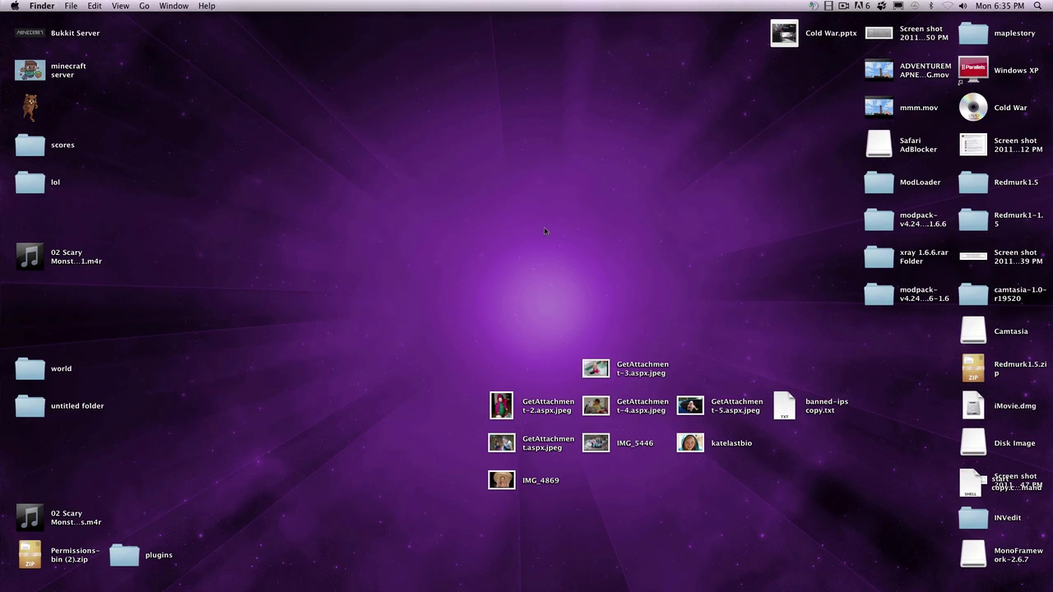
pyautogui.doubleClick(880, 259)
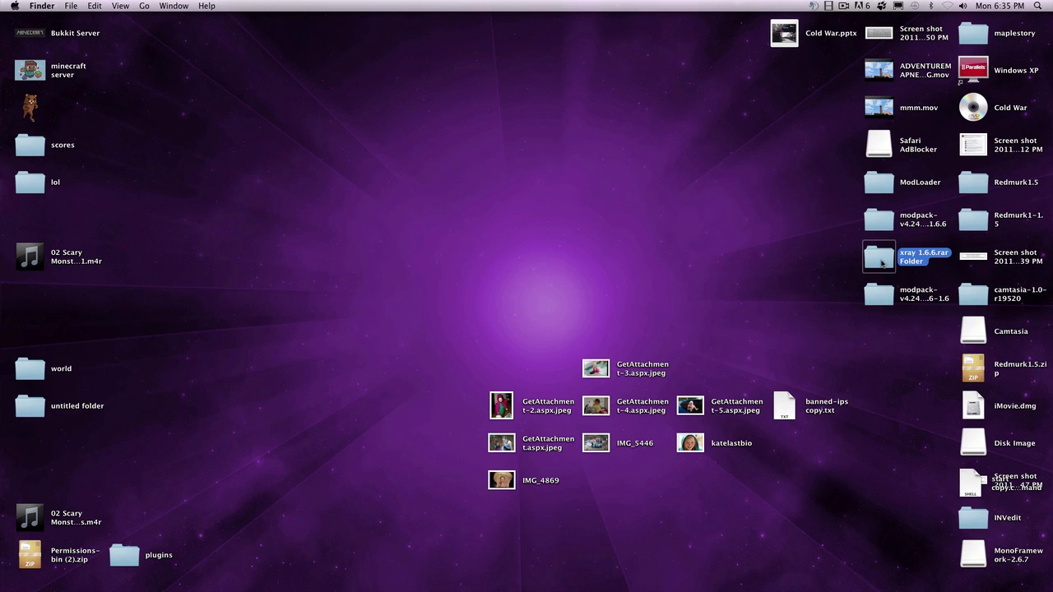
pyautogui.moveTo(687, 101); pyautogui.dragTo(568, 94)
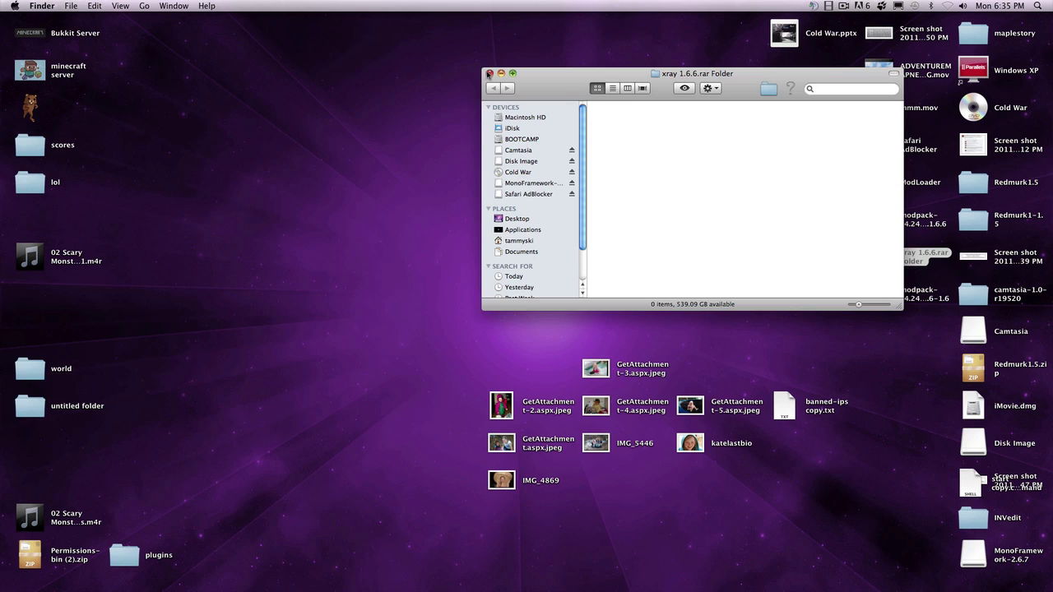
pyautogui.click(482, 72)
# Open a new Chrome window and show its Downloads list.
pyautogui.click(5, 74)
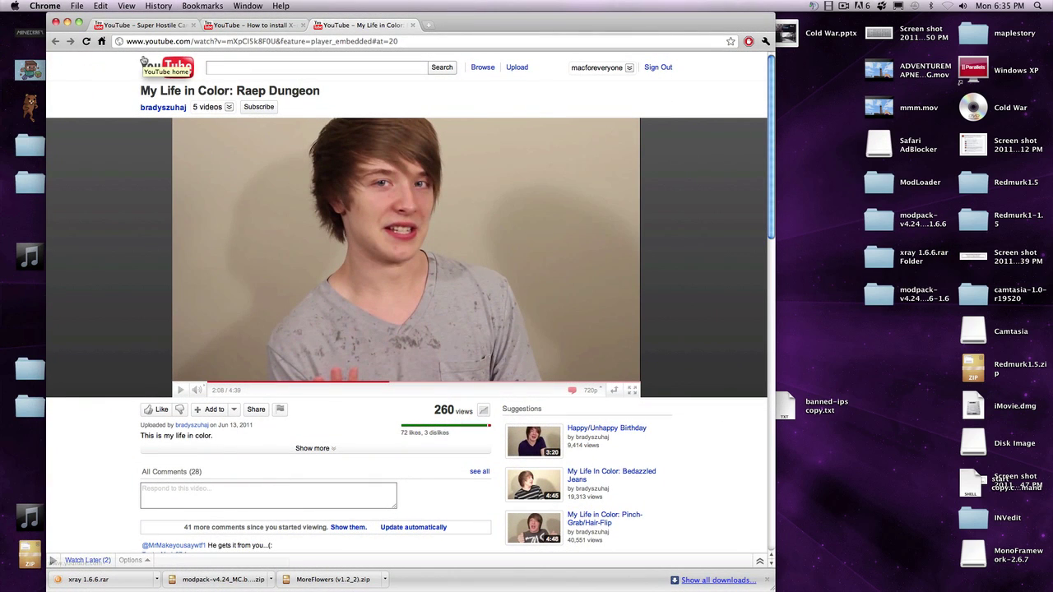
pyautogui.click(66, 23)
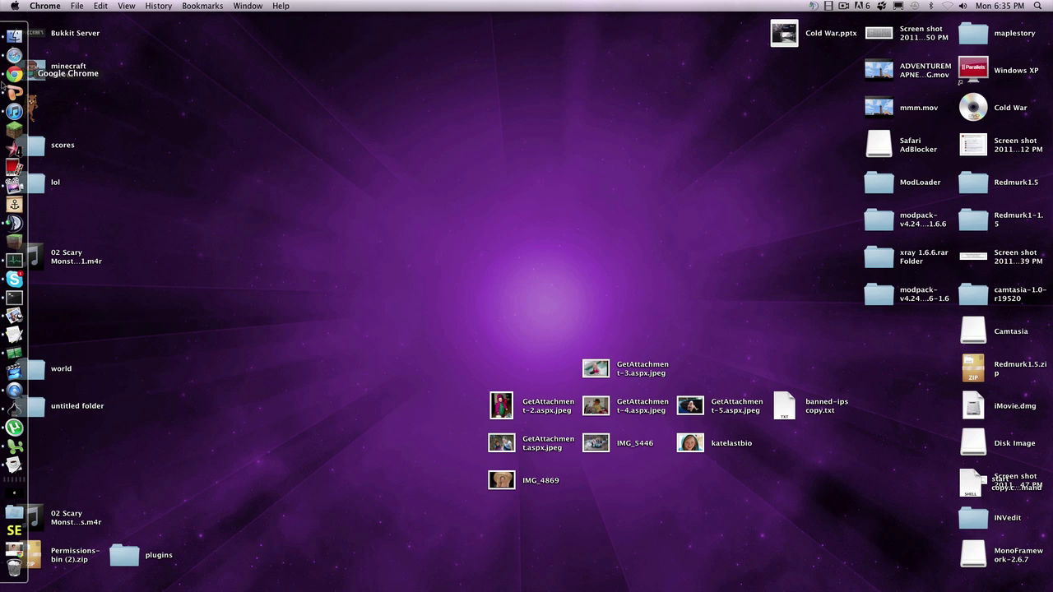
pyautogui.rightClick(14, 74)
pyautogui.click(110, 41)
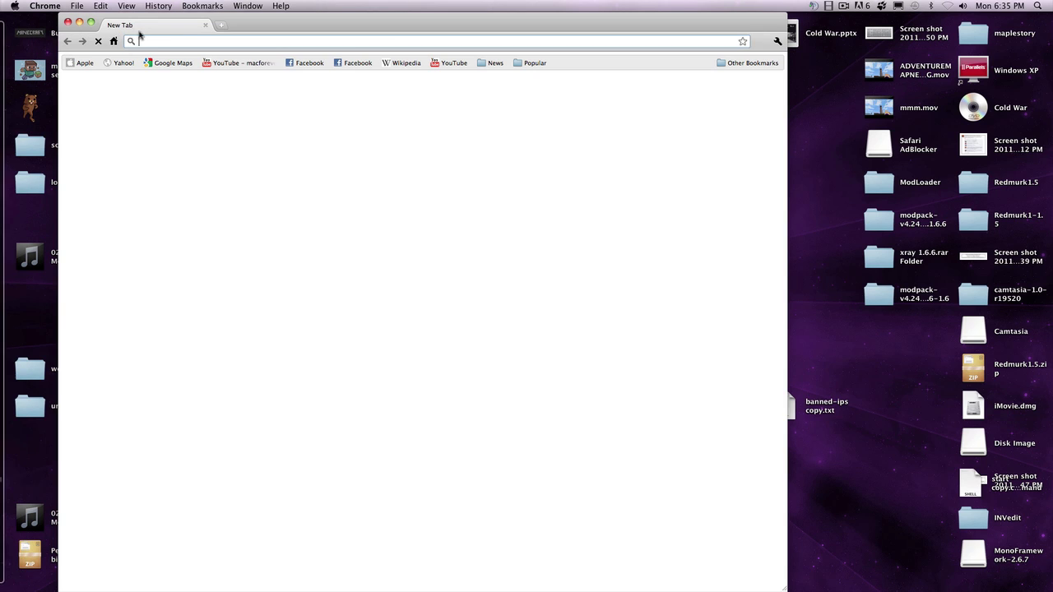
pyautogui.click(248, 6)
pyautogui.click(265, 76)
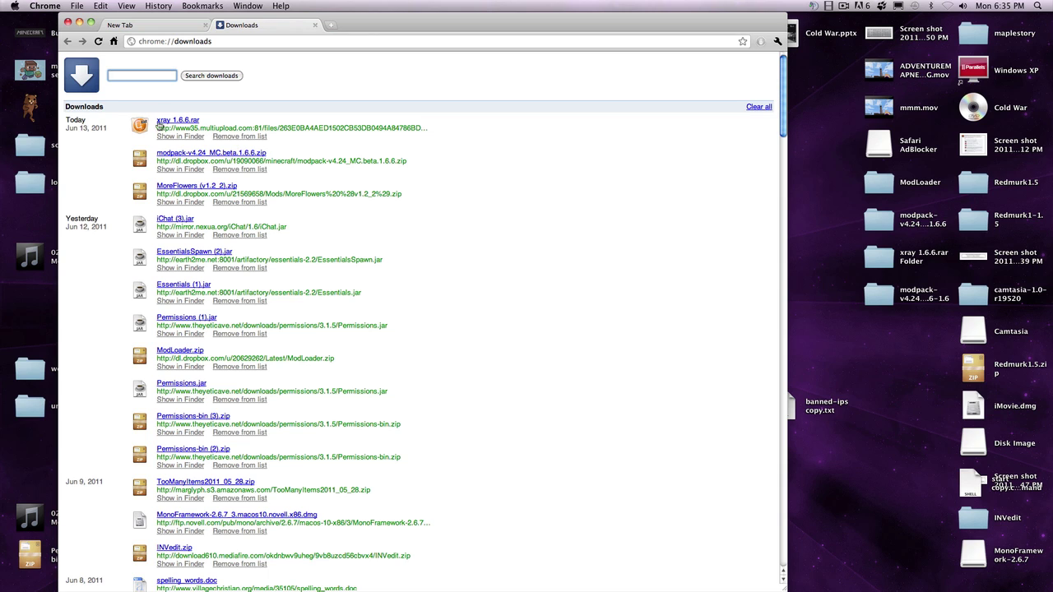
# Expand xray 1.6.6.rar onto the Desktop, then close the Chrome window.
pyautogui.click(165, 122)
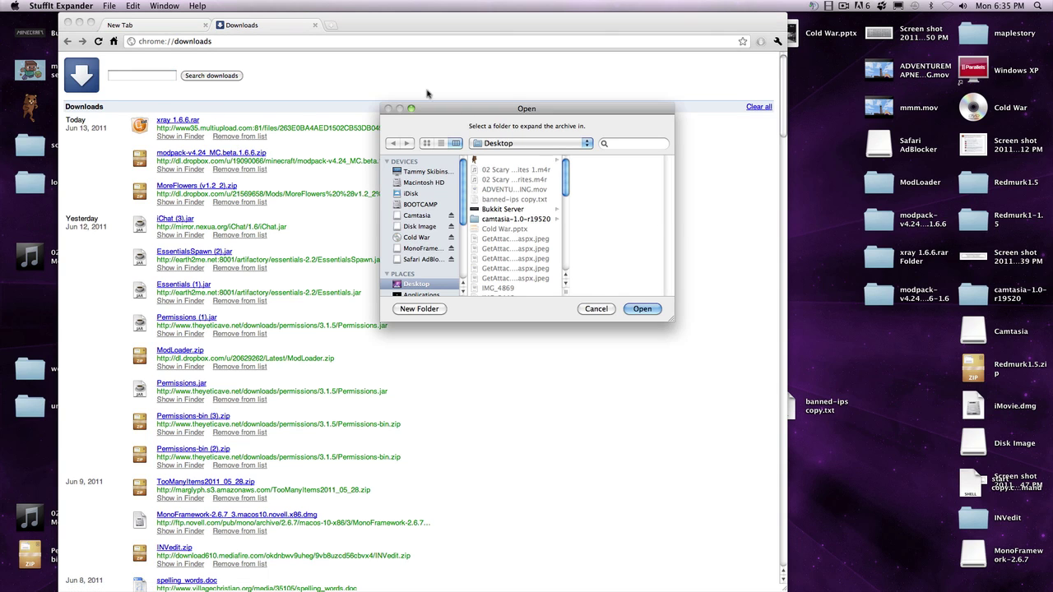
pyautogui.click(636, 310)
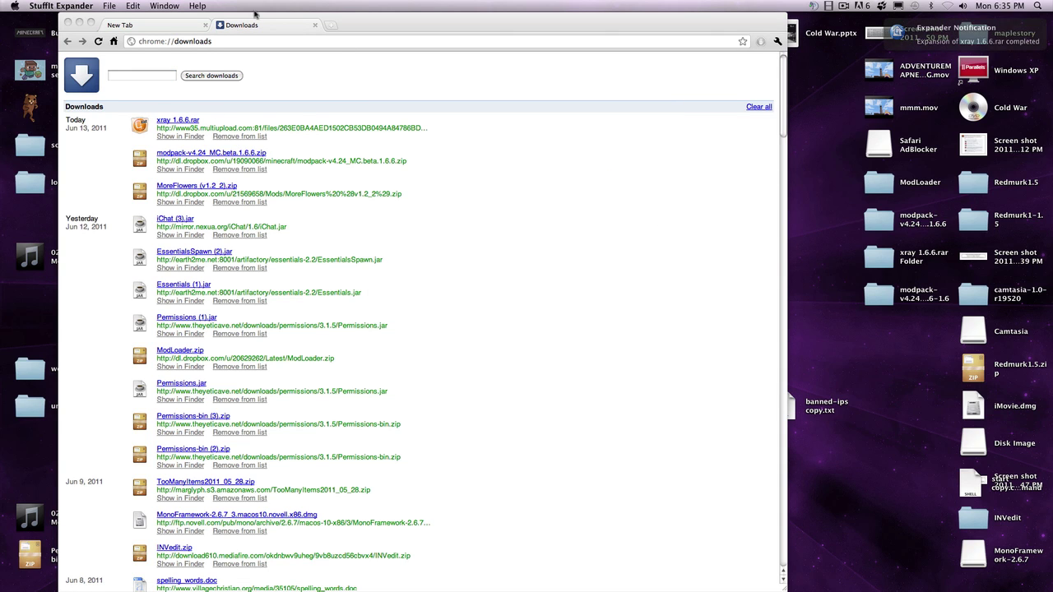
pyautogui.click(315, 25)
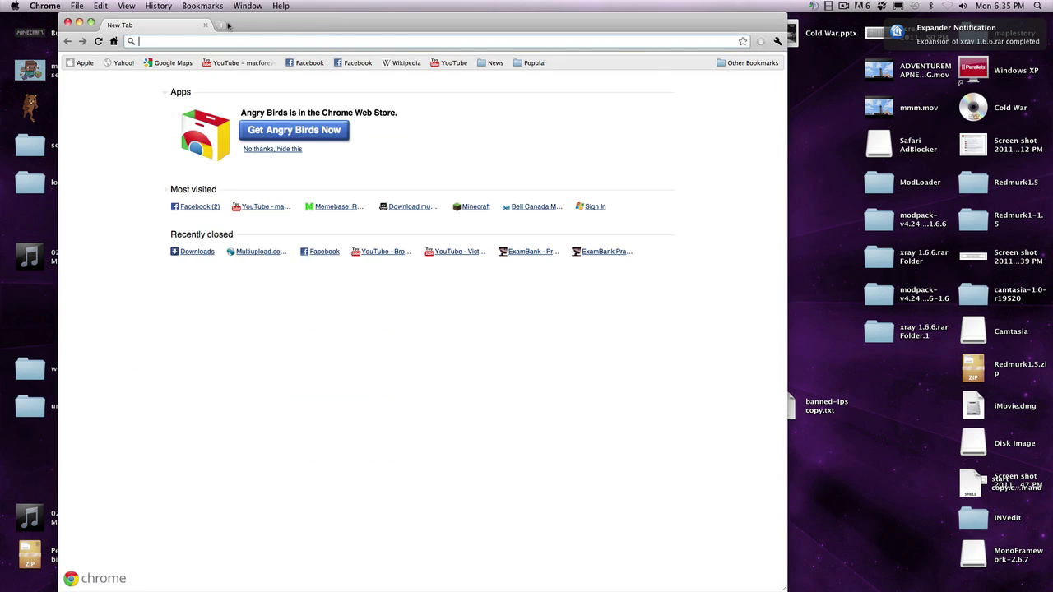
pyautogui.click(67, 22)
pyautogui.click(906, 462)
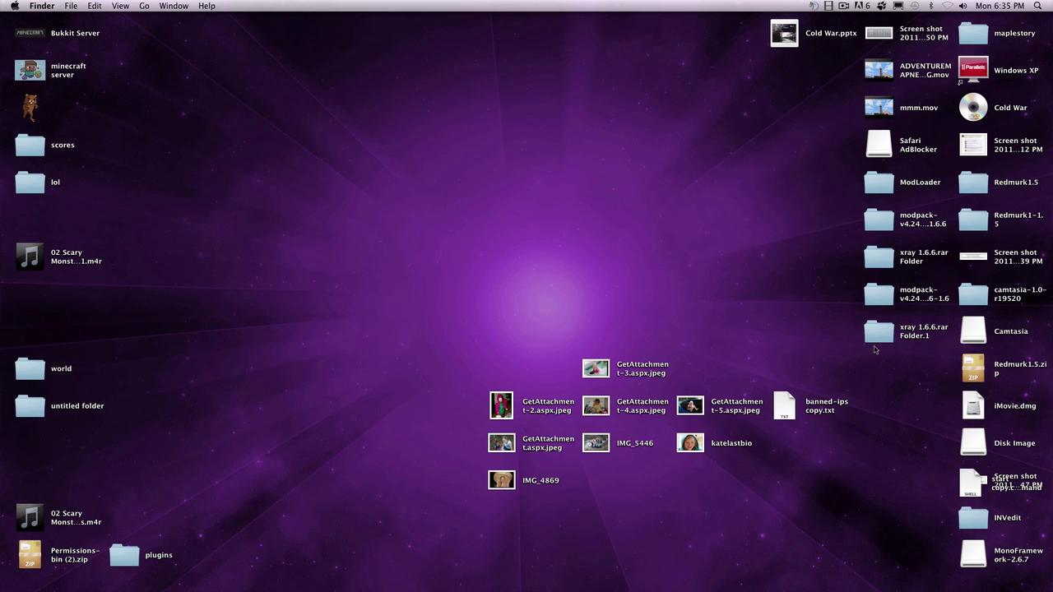
pyautogui.doubleClick(879, 334)
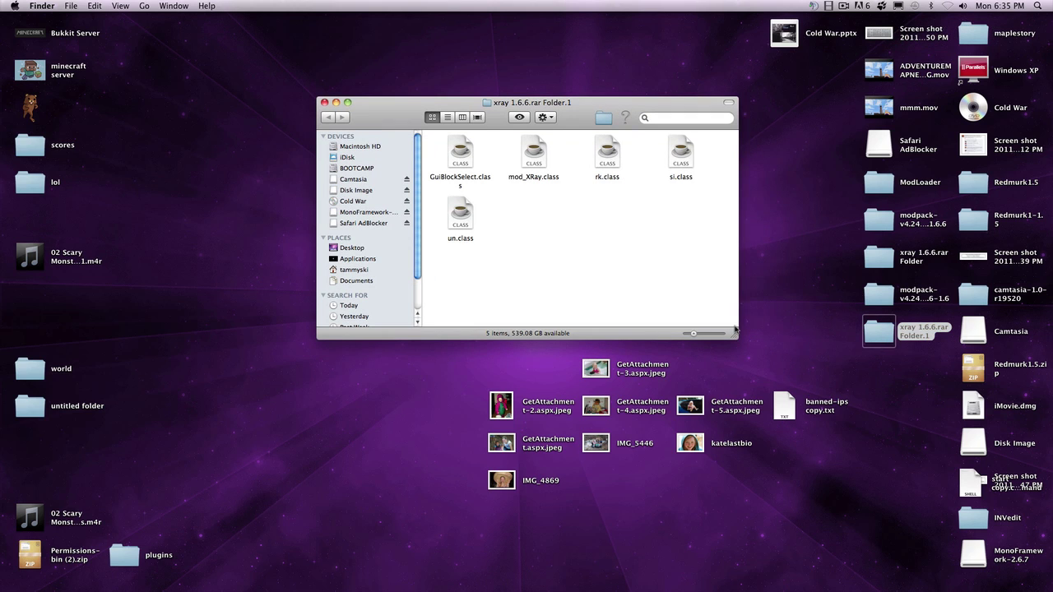
pyautogui.moveTo(666, 275); pyautogui.dragTo(383, 154)
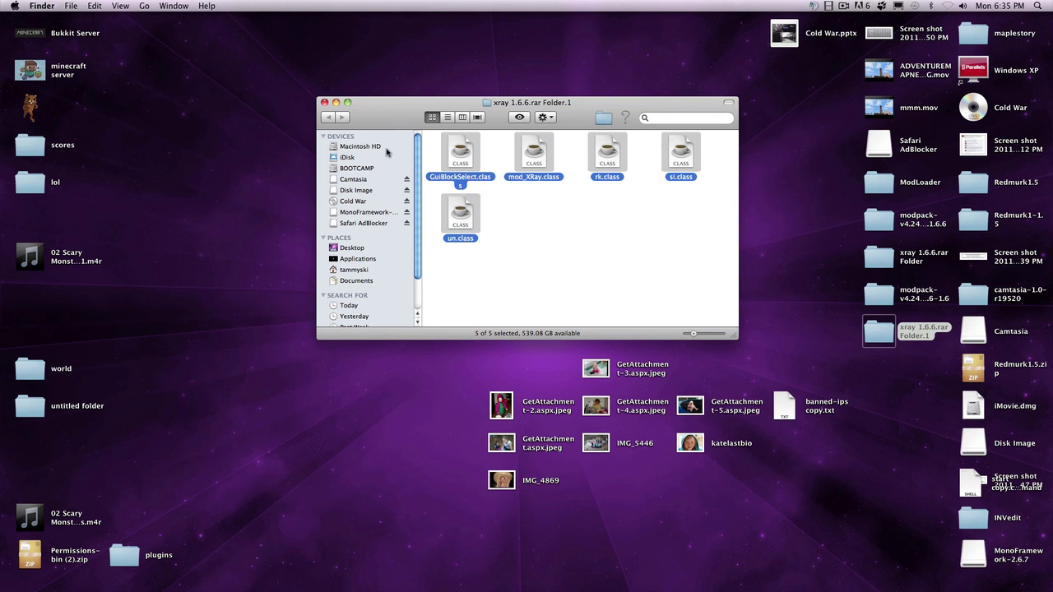
pyautogui.click(565, 239)
pyautogui.moveTo(701, 275); pyautogui.dragTo(424, 132)
pyautogui.click(576, 282)
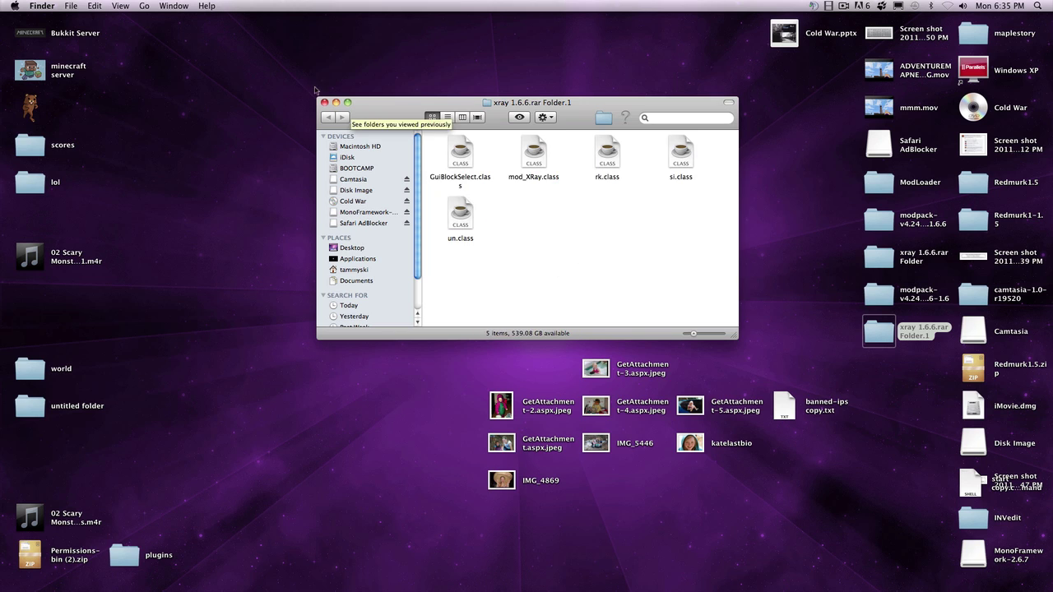
pyautogui.click(326, 105)
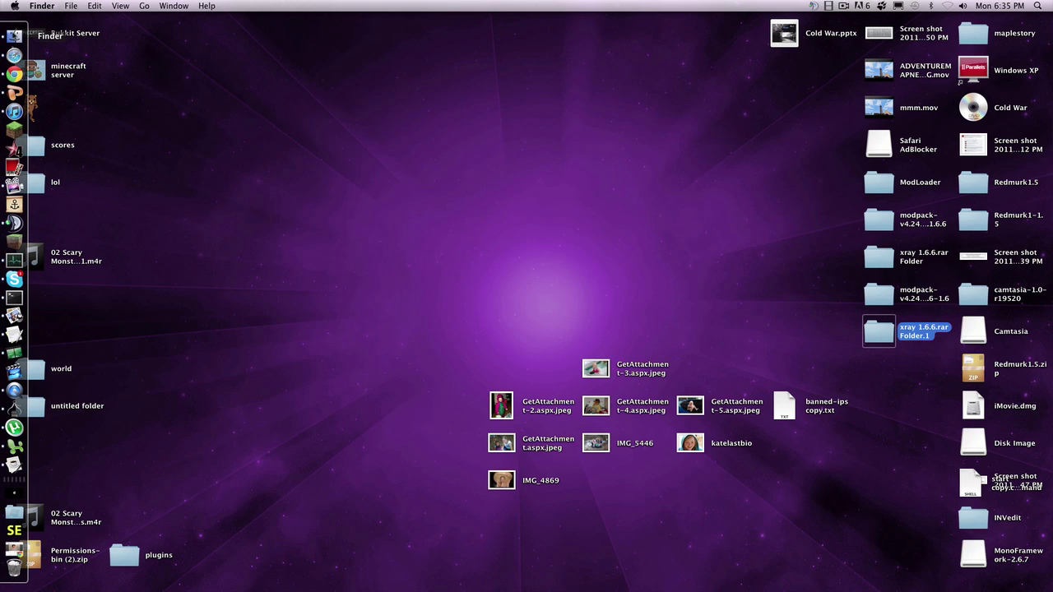
pyautogui.click(13, 36)
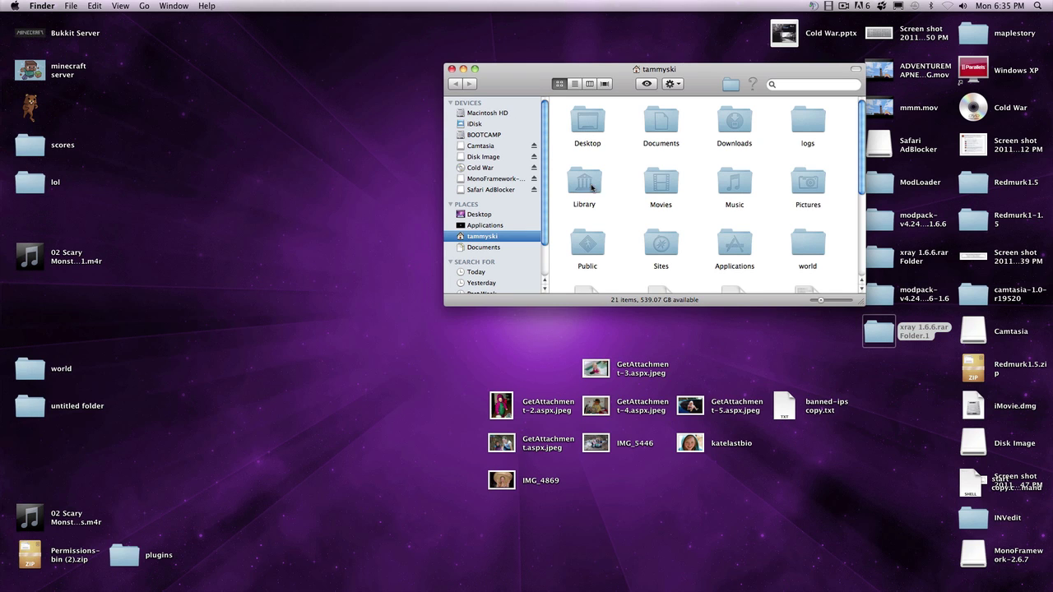
pyautogui.doubleClick(591, 187)
pyautogui.doubleClick(649, 127)
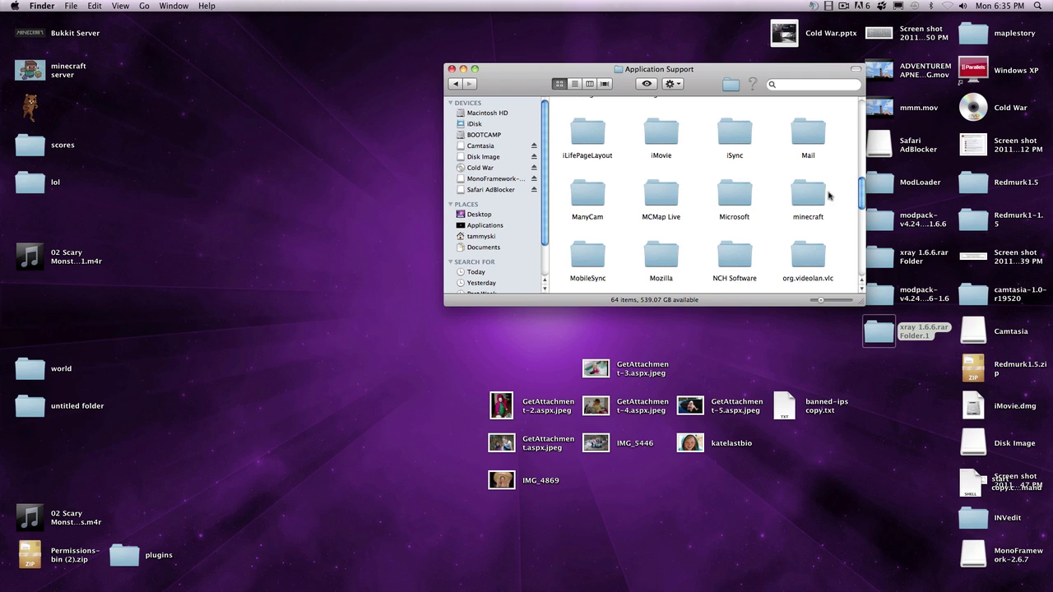
pyautogui.doubleClick(823, 195)
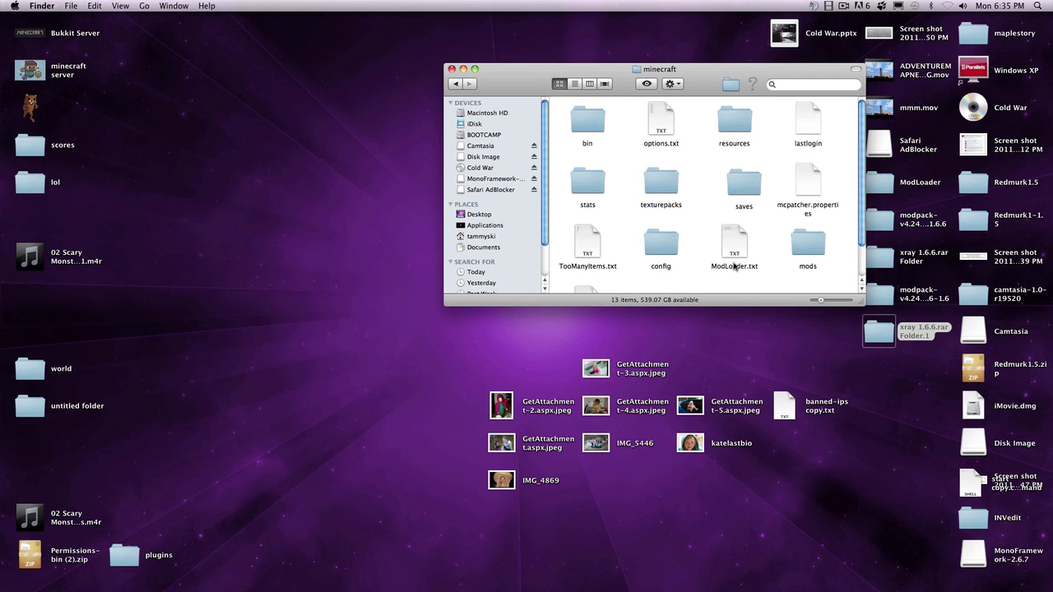
pyautogui.doubleClick(603, 118)
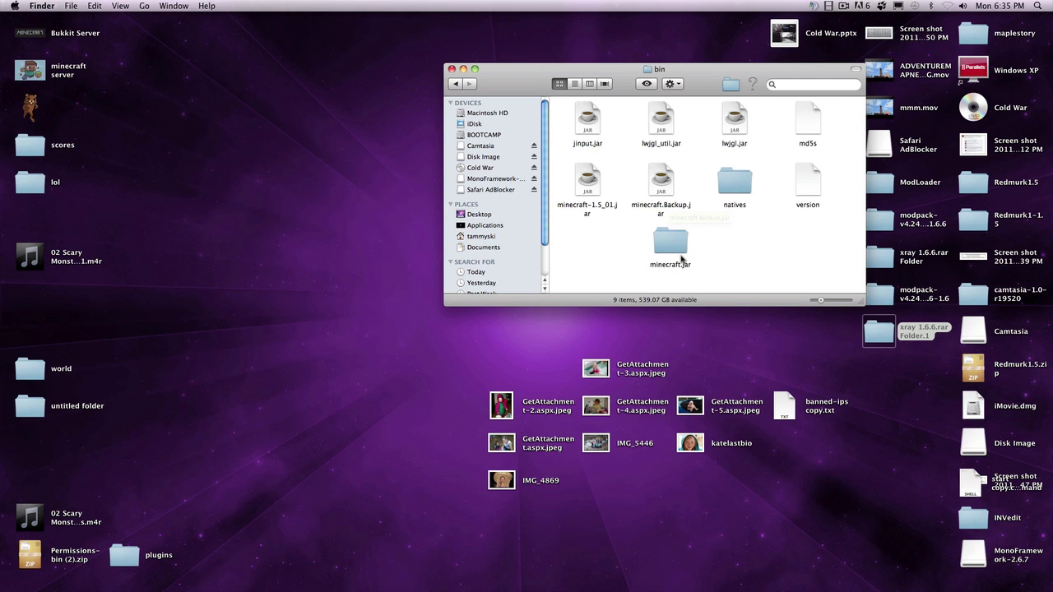
pyautogui.click(676, 258)
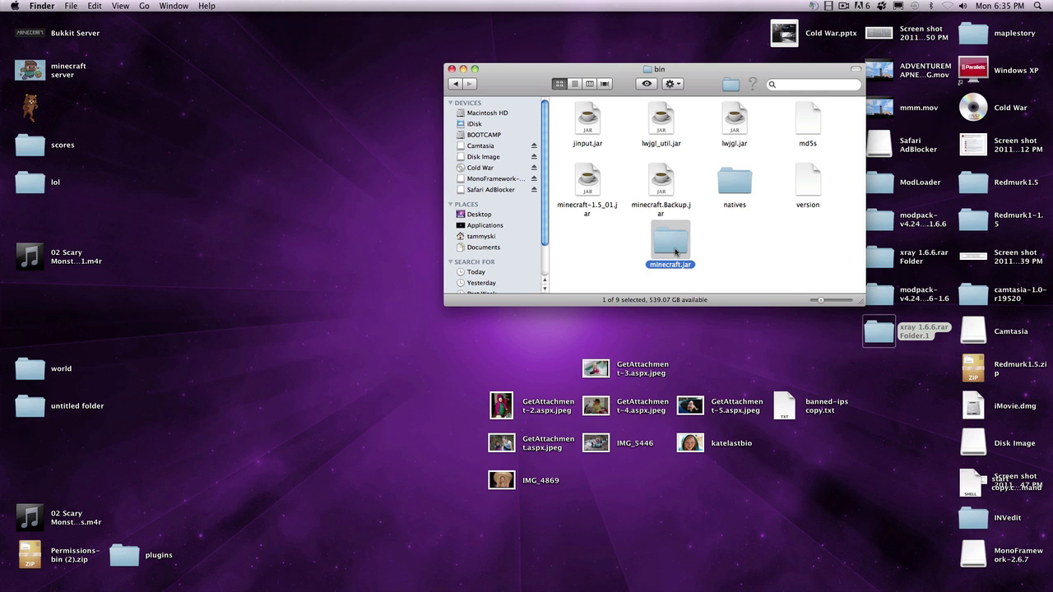
pyautogui.doubleClick(675, 252)
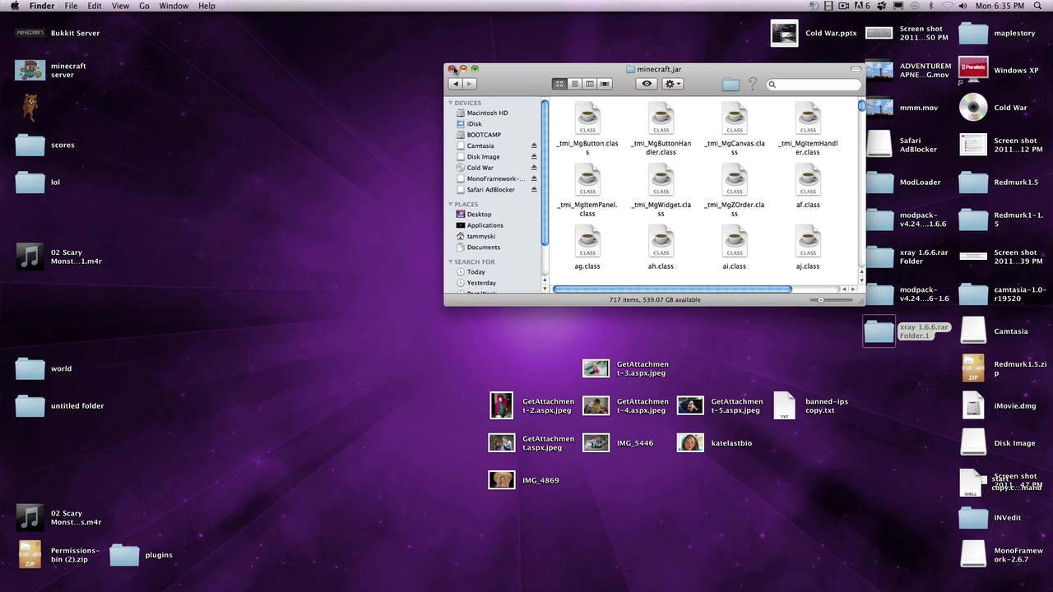
pyautogui.click(454, 83)
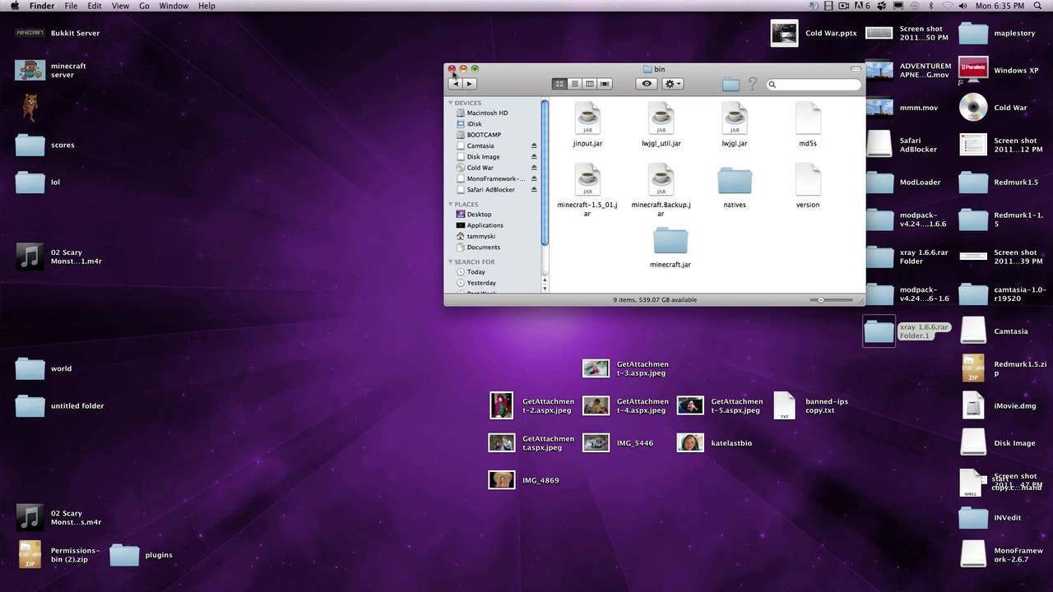
pyautogui.click(452, 69)
pyautogui.moveTo(3, 100)
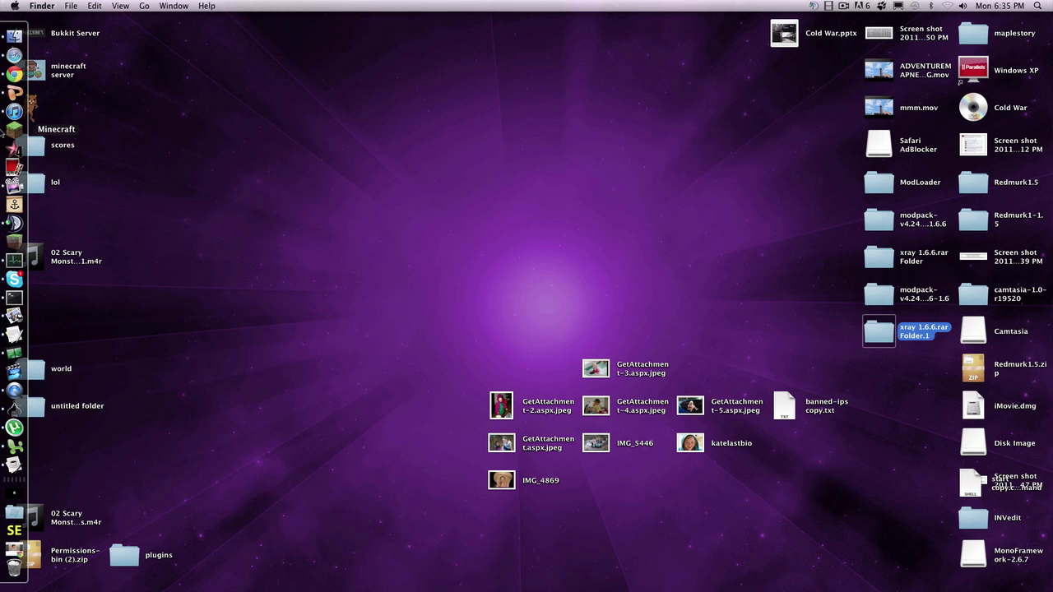
# Relaunch Minecraft, log in, play WORLD A and zoom the game window to full screen.
pyautogui.click(14, 129)
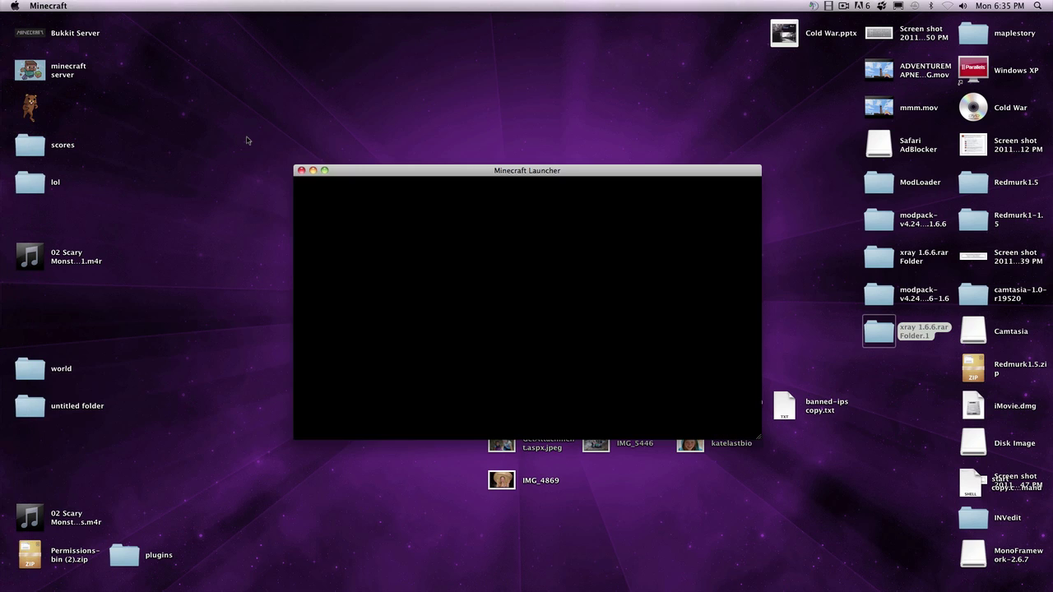
pyautogui.click(713, 419)
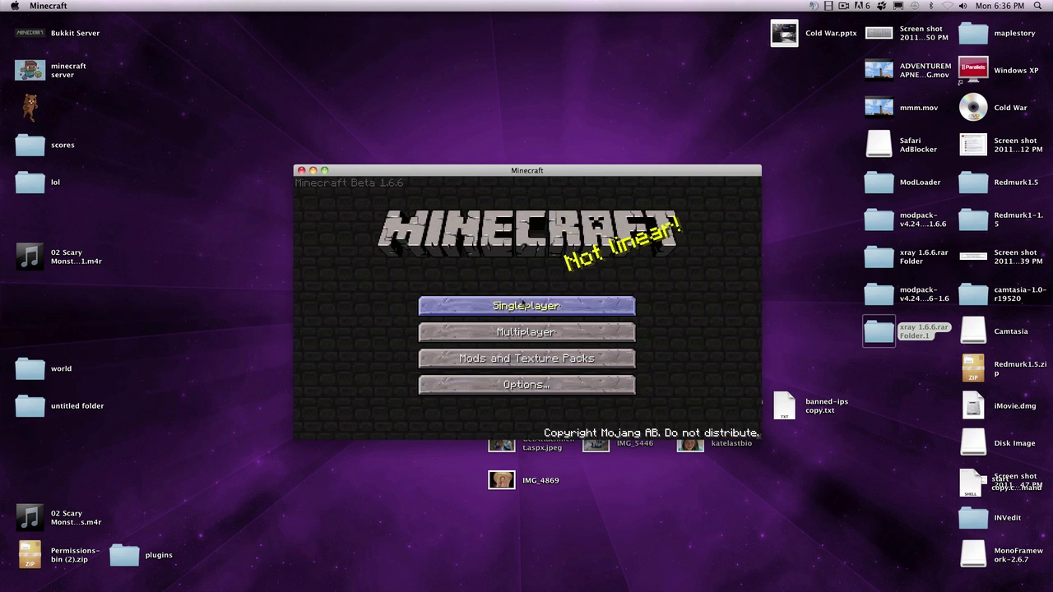
pyautogui.click(568, 370)
pyautogui.click(527, 234)
pyautogui.click(461, 393)
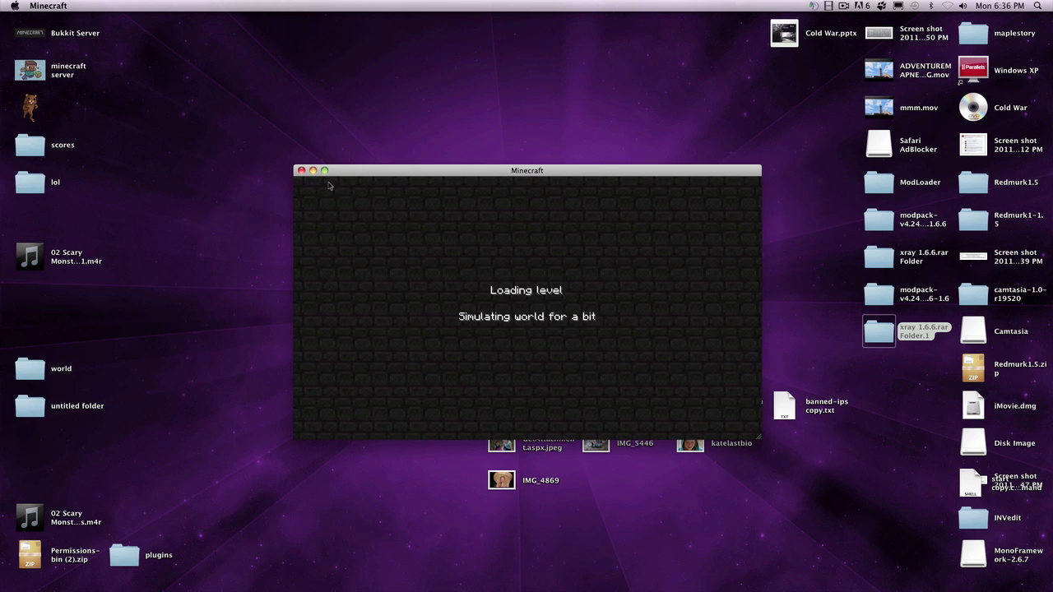
pyautogui.click(326, 170)
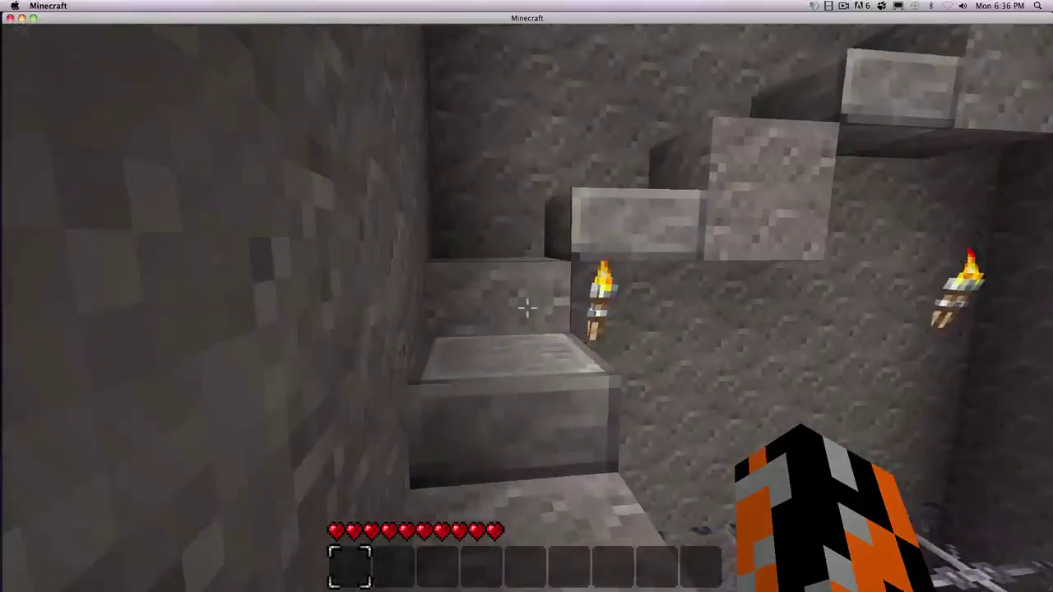
# Toggle fly mode with F and rise out of the cave, then open and close Options.
pyautogui.press('f')
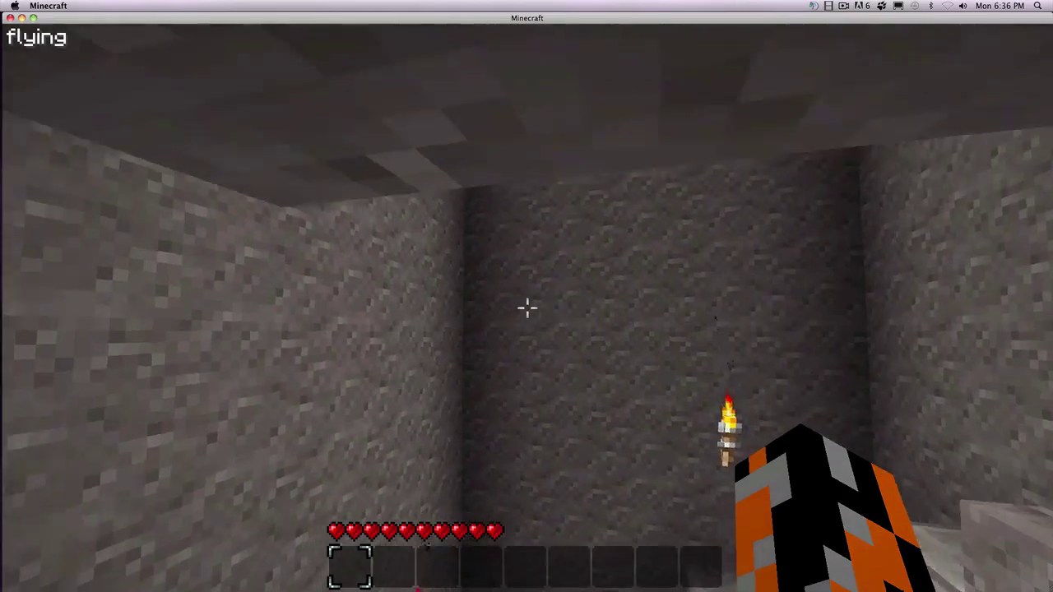
pyautogui.press('space')
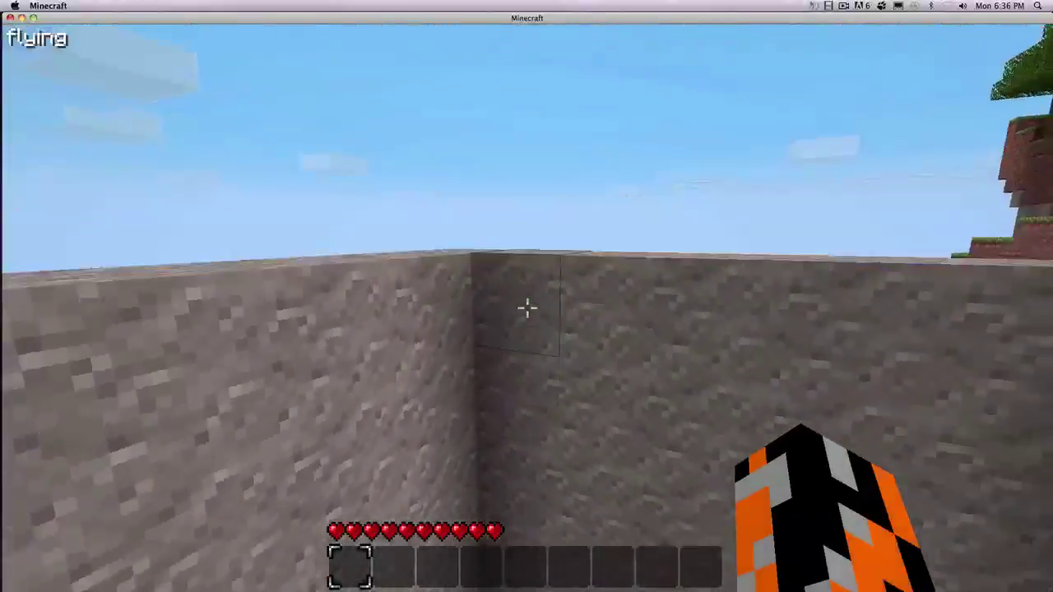
pyautogui.press('space')
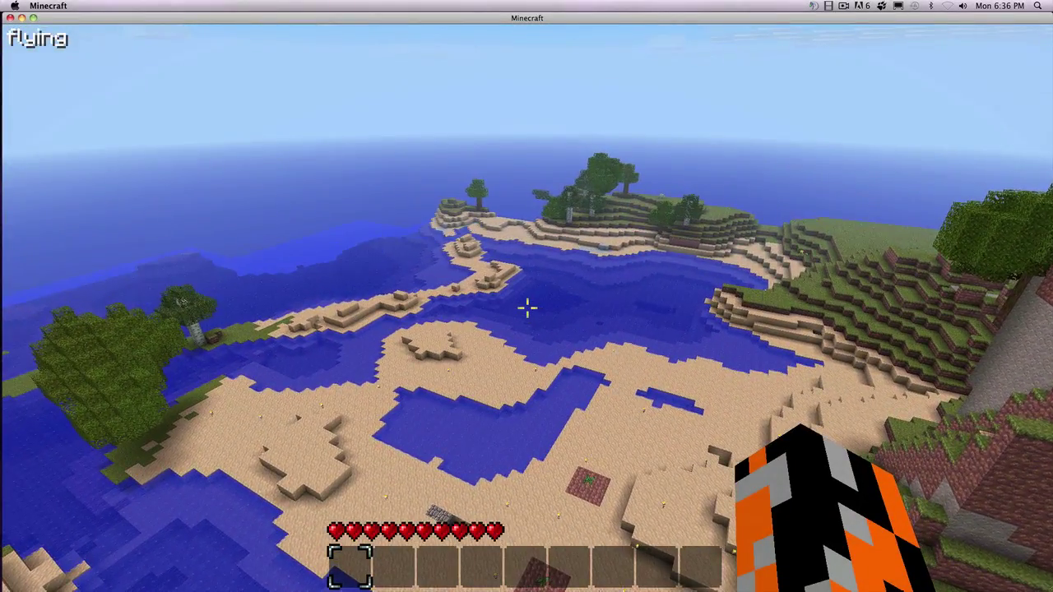
pyautogui.press('f')
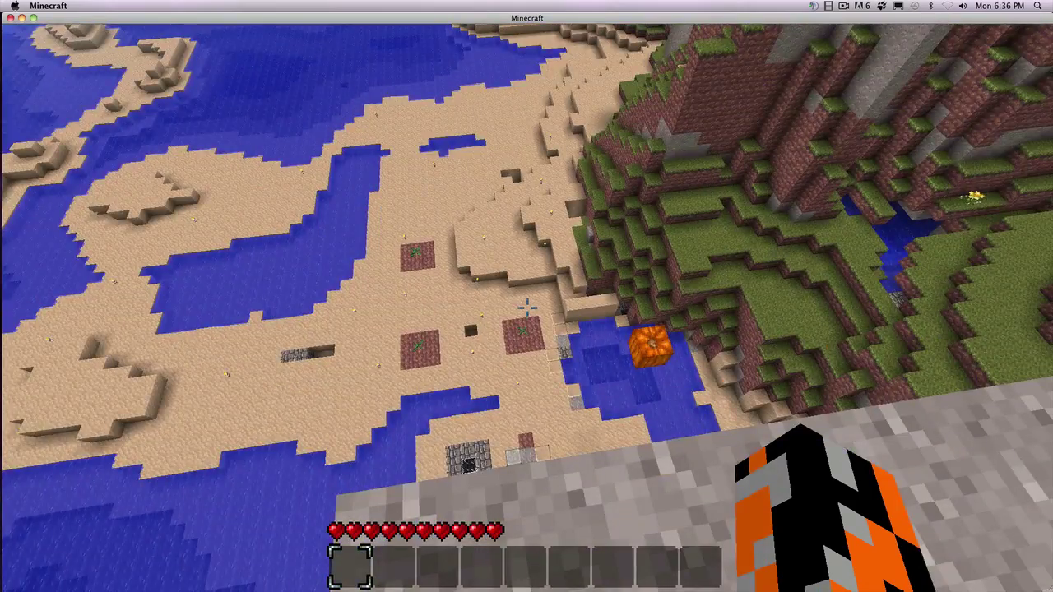
pyautogui.press('Escape')
pyautogui.click(551, 372)
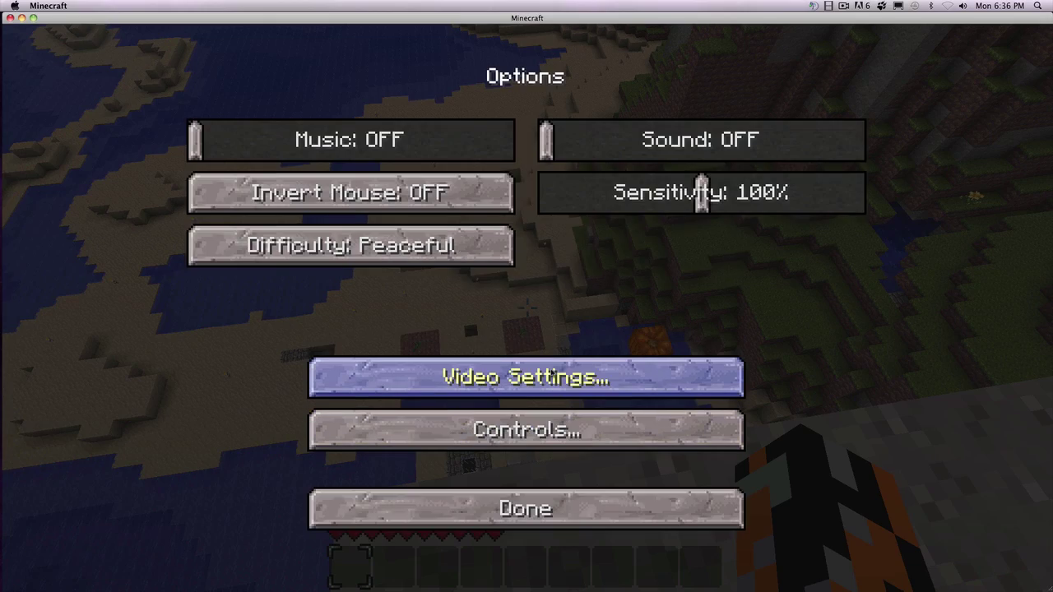
pyautogui.press('Escape')
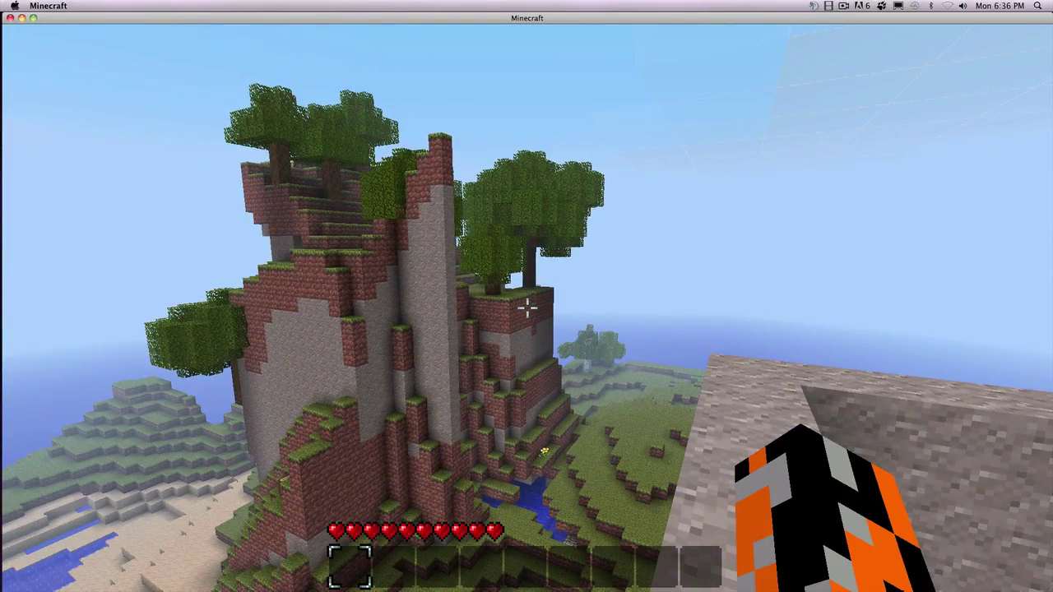
# Widen the fog distance, then set Graphics to Fast in Video Settings and resume.
pyautogui.press('f')
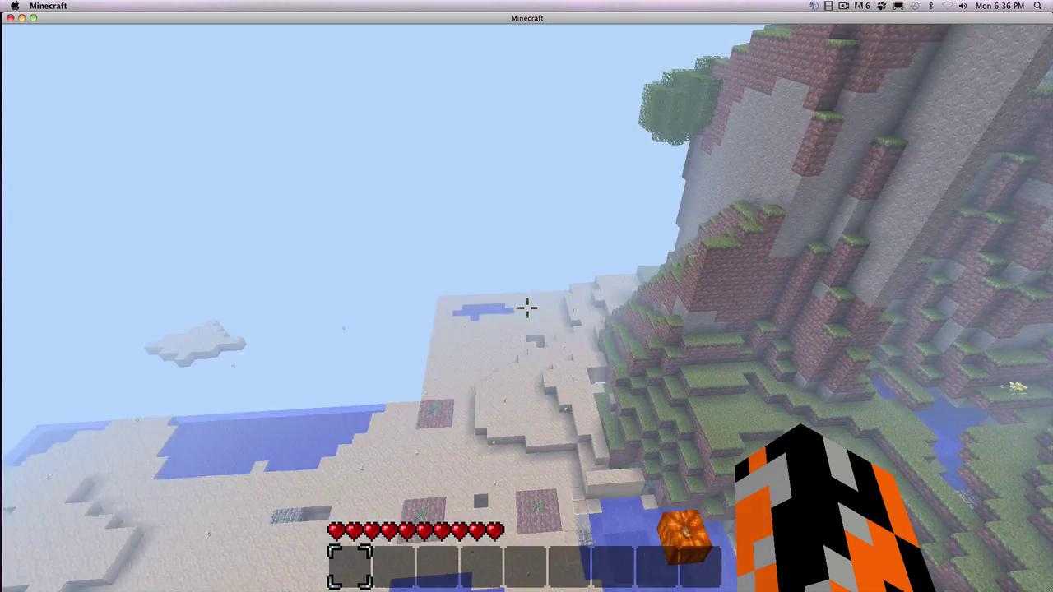
pyautogui.press('f')
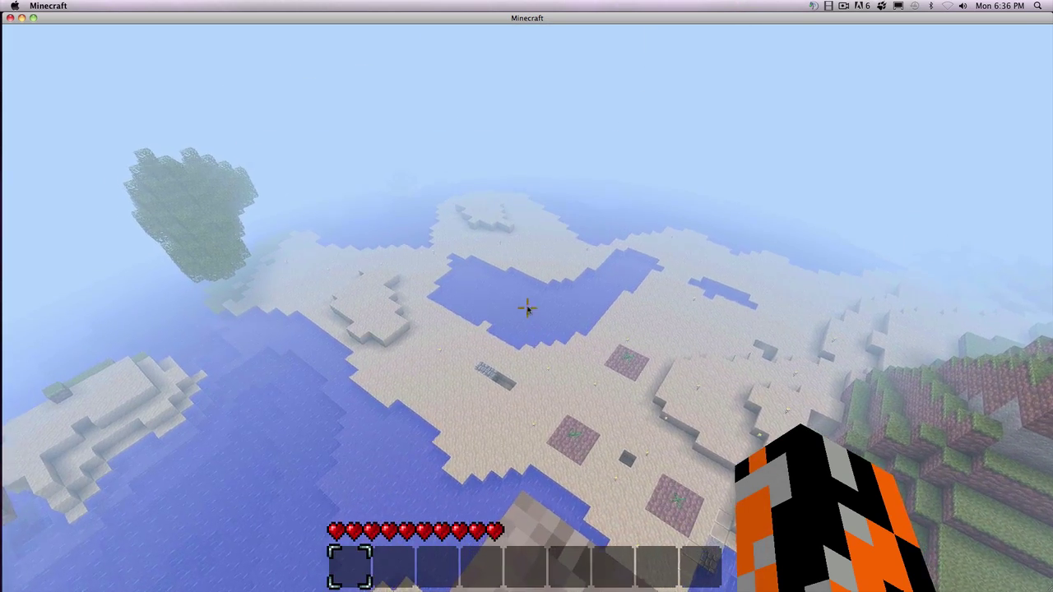
pyautogui.press('Escape')
pyautogui.click(529, 355)
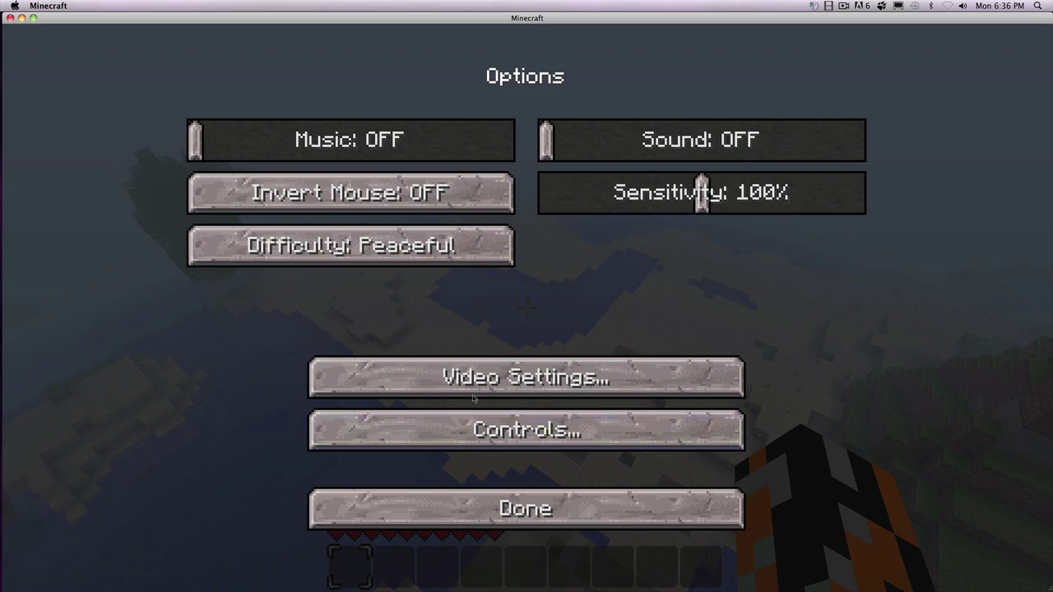
pyautogui.click(523, 380)
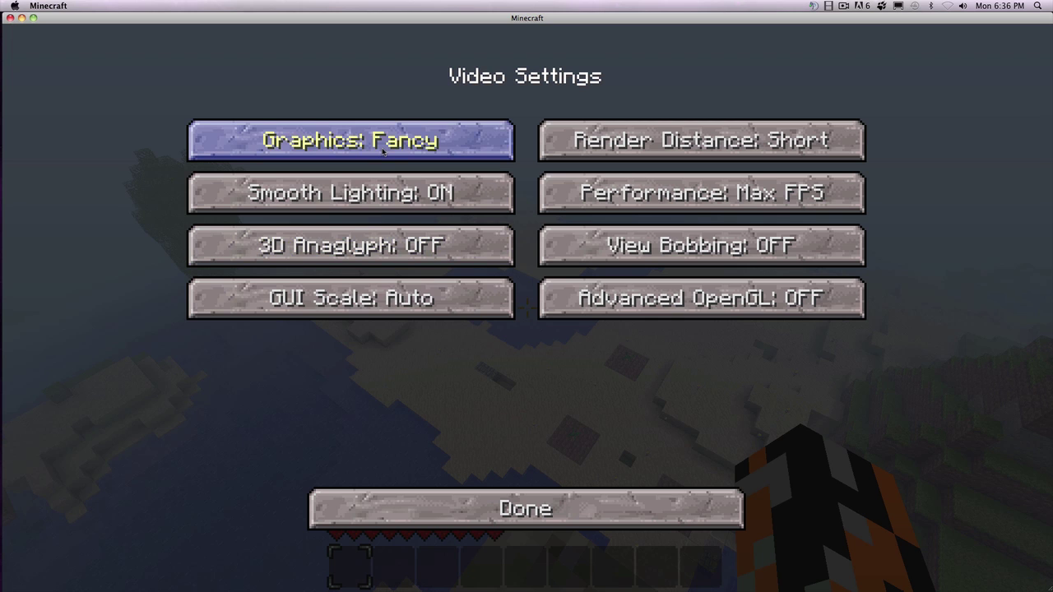
pyautogui.click(350, 140)
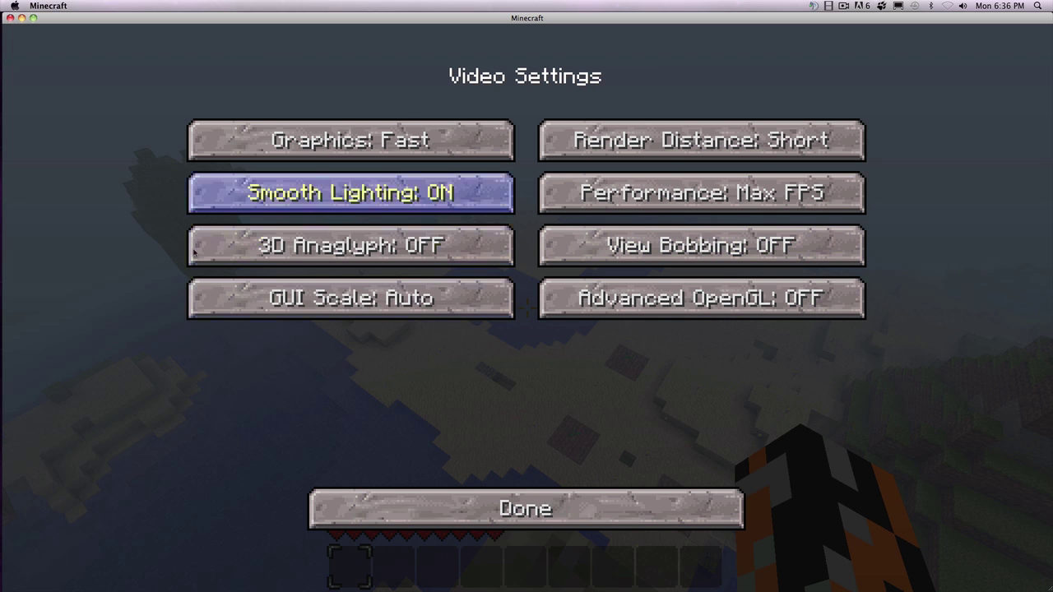
pyautogui.click(588, 518)
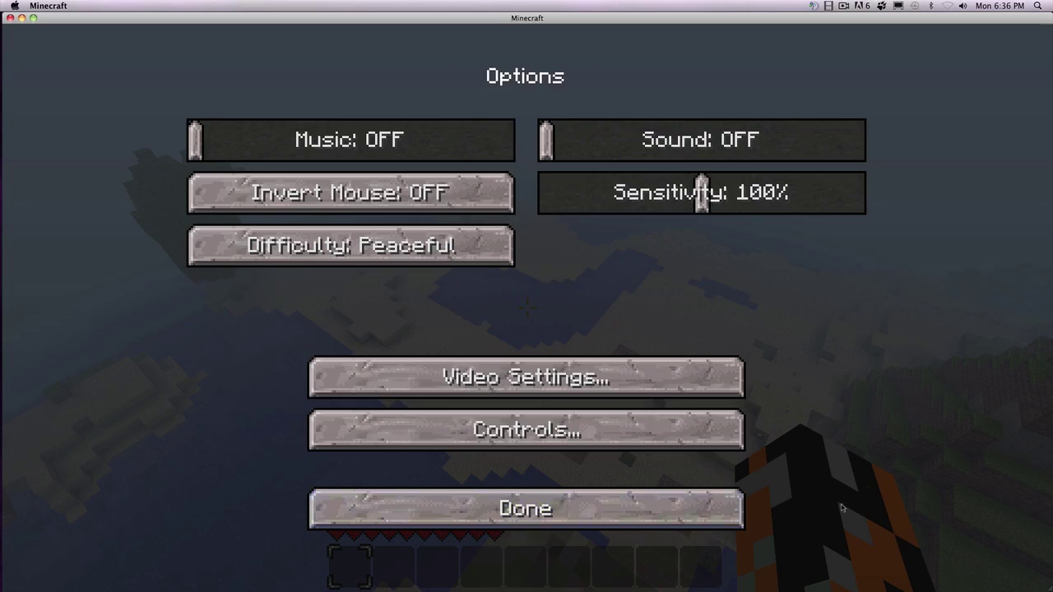
pyautogui.click(589, 509)
pyautogui.click(624, 211)
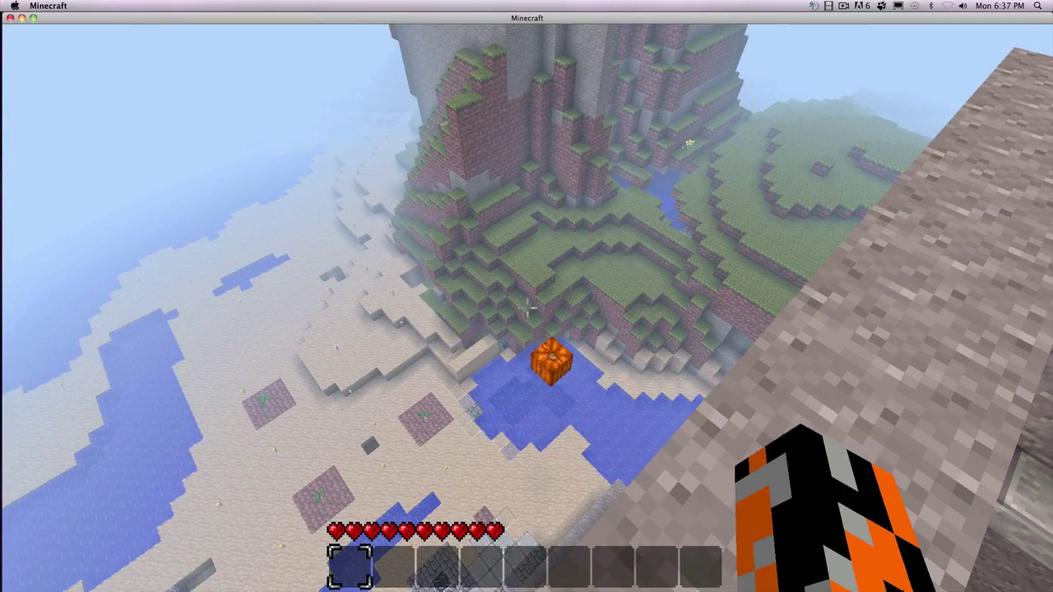
# Review the Controls key bindings, then press X to turn on the X-ray ore view.
pyautogui.press('Escape')
pyautogui.click(527, 362)
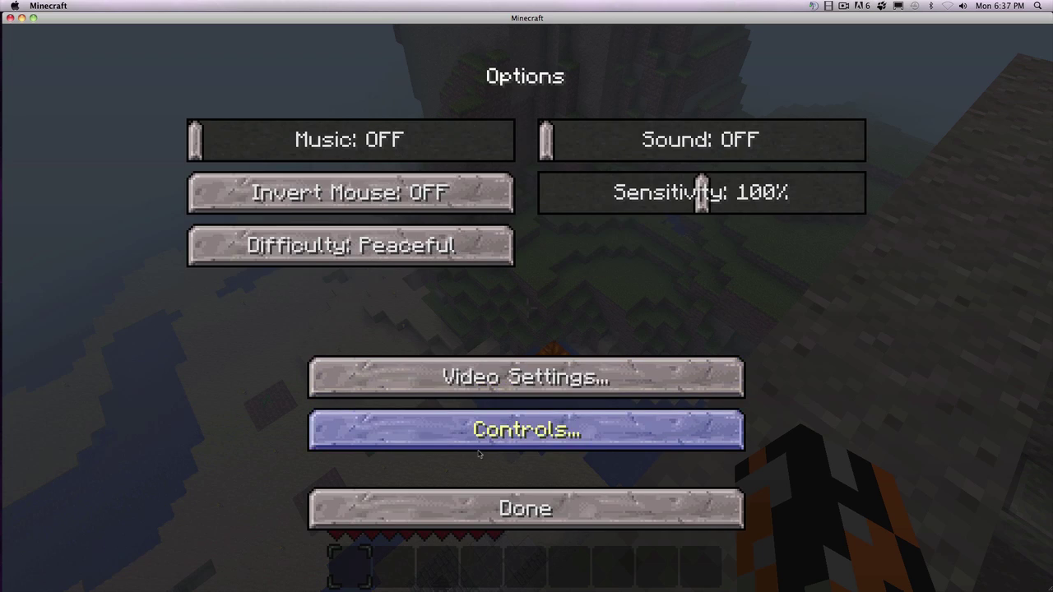
pyautogui.click(474, 436)
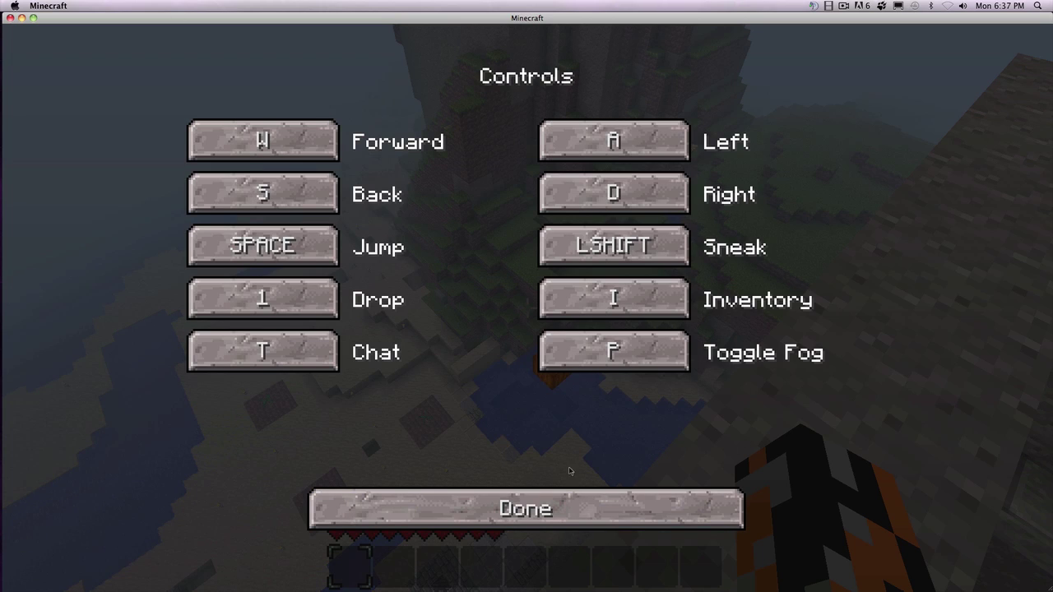
pyautogui.press('Escape')
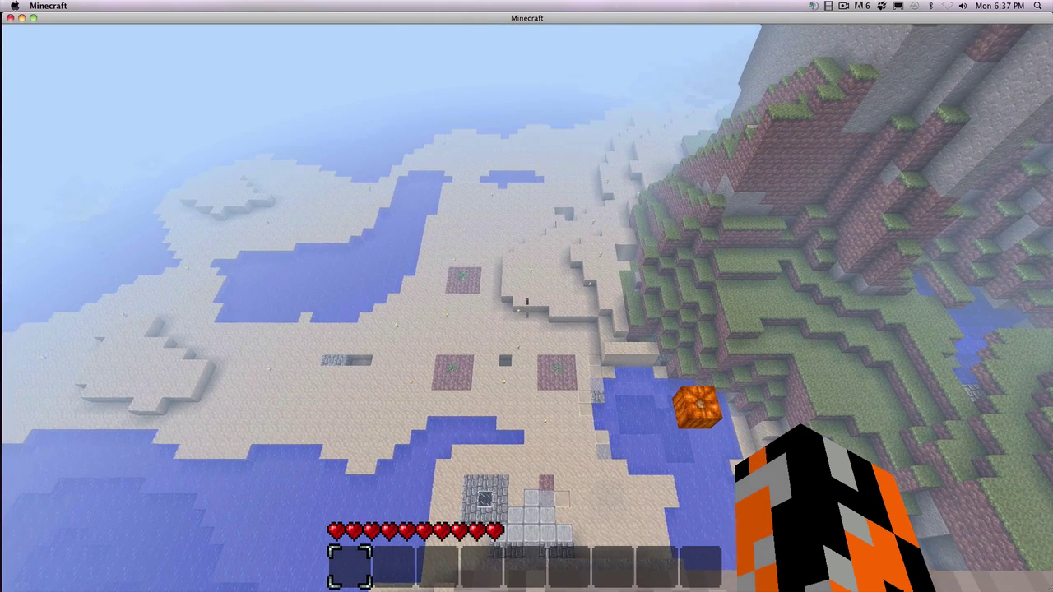
pyautogui.press('x')
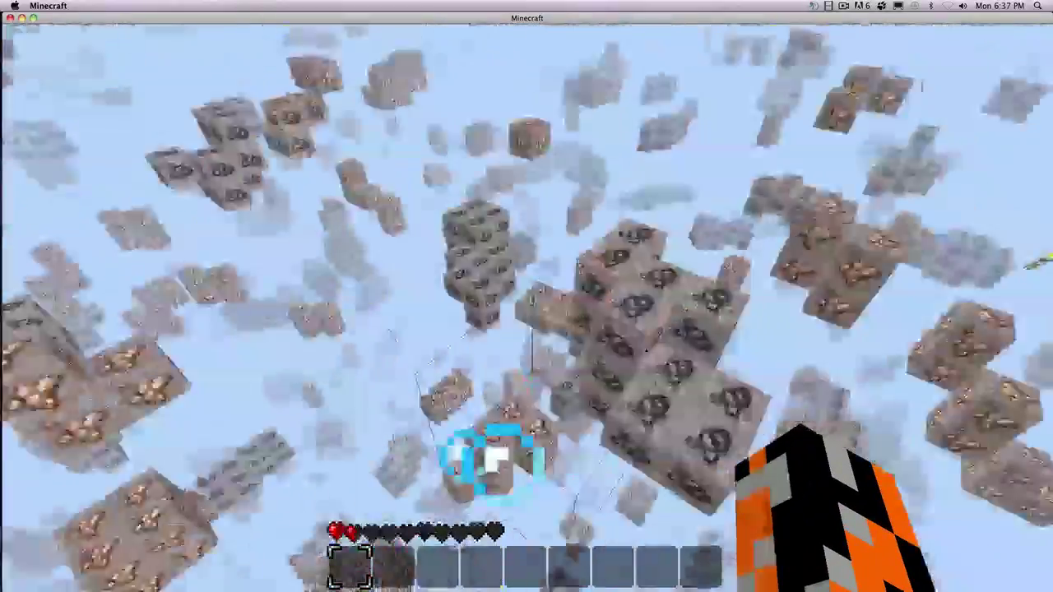
# Check the inventory, break the coal ore cluster, and toggle flying on and off.
pyautogui.press('e')
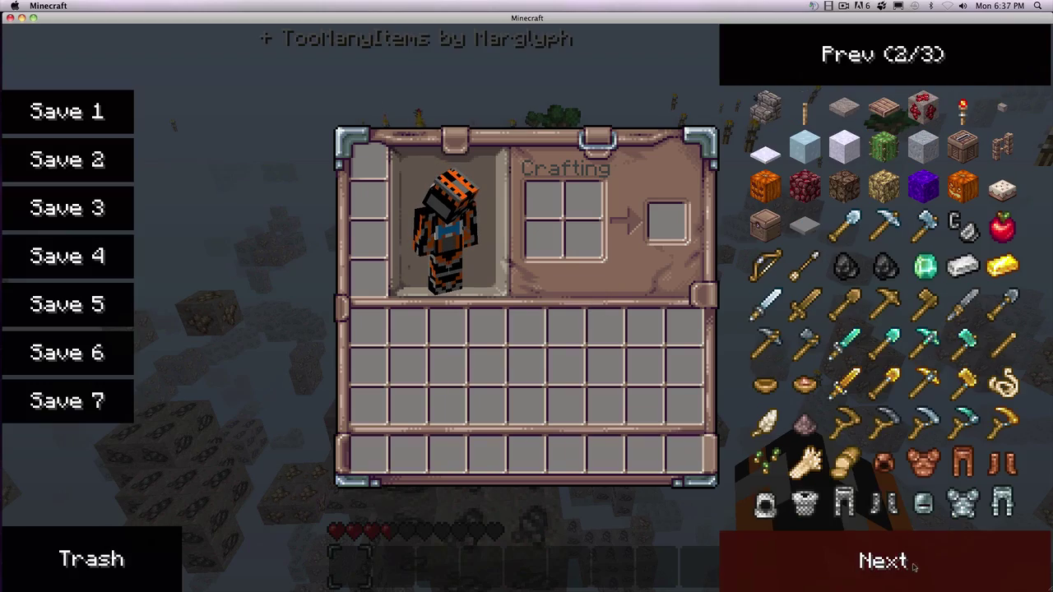
pyautogui.press('e')
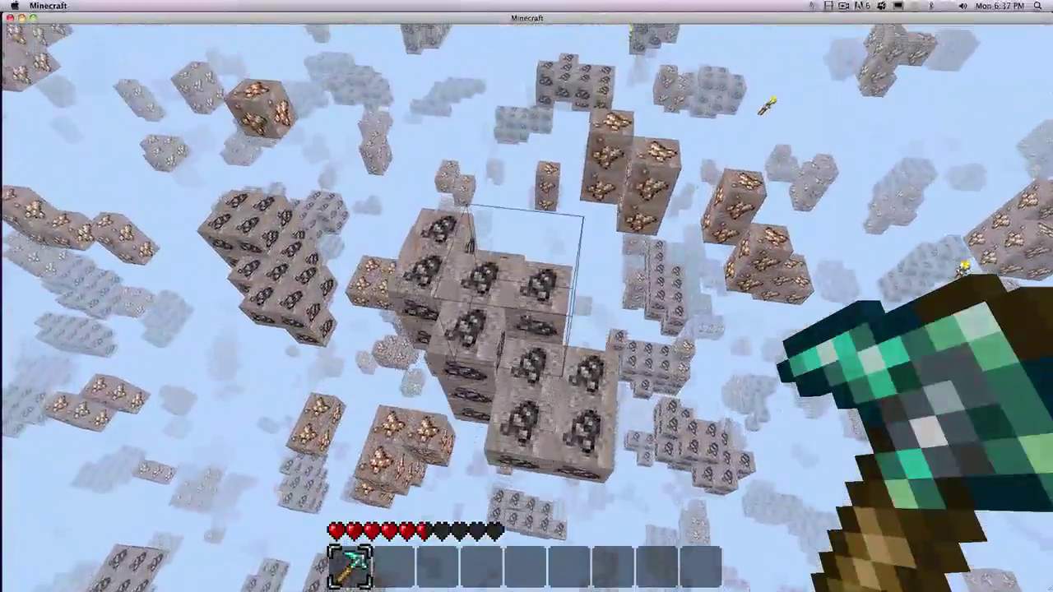
pyautogui.click(526, 296)
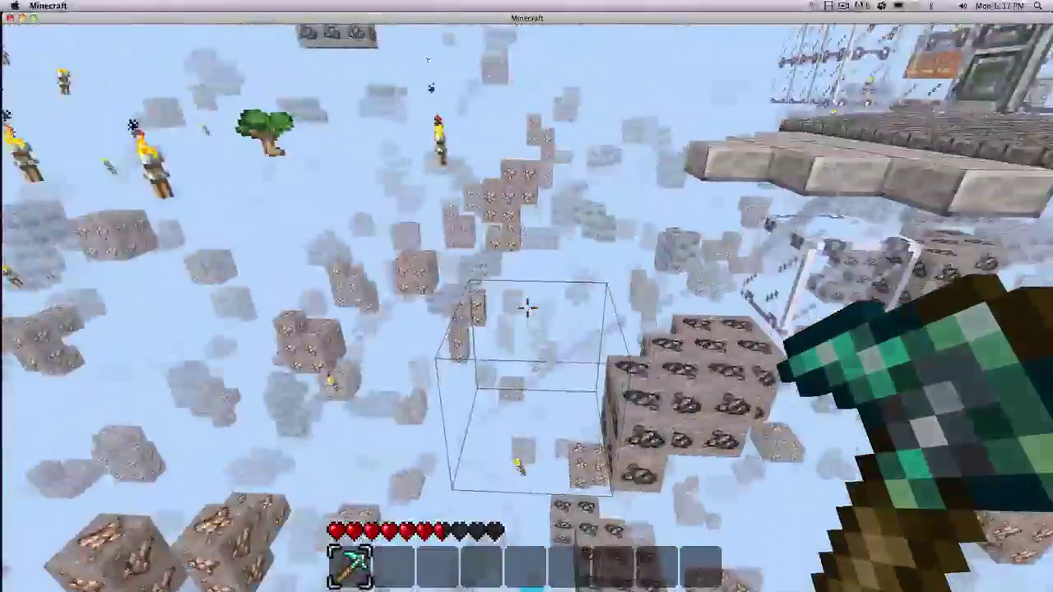
pyautogui.press('f')
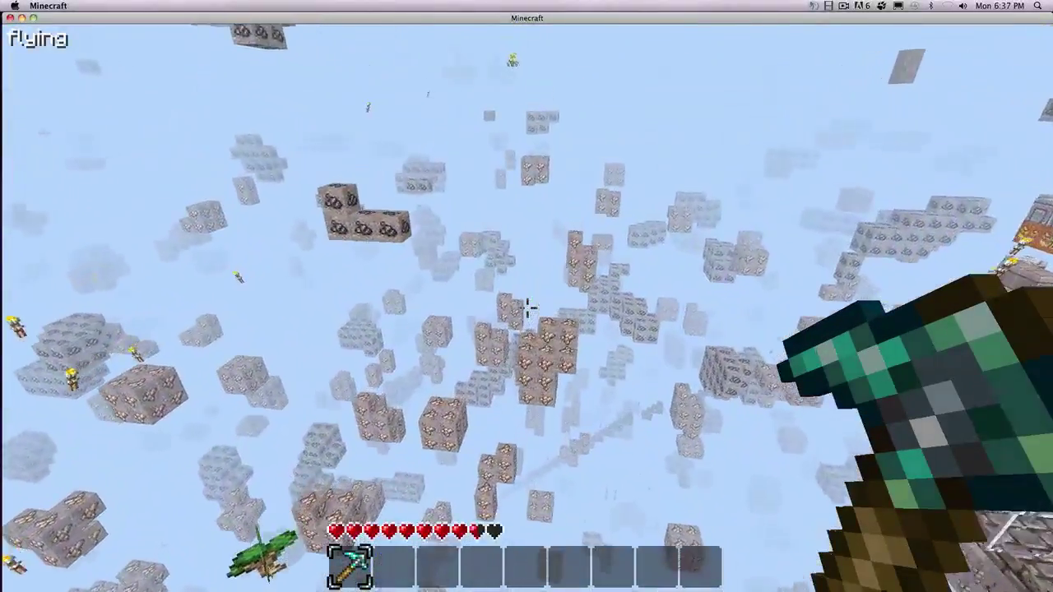
pyautogui.press('f')
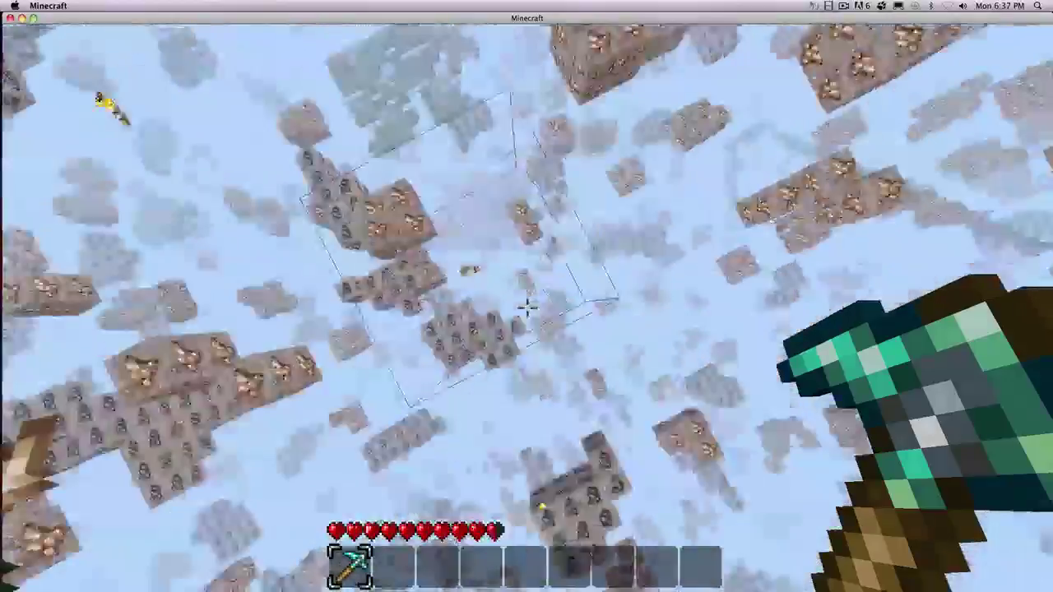
# Mine through the stone blocks ahead, collecting cobblestone, until reaching the iron ore.
pyautogui.click(527, 306)
pyautogui.click(527, 307)
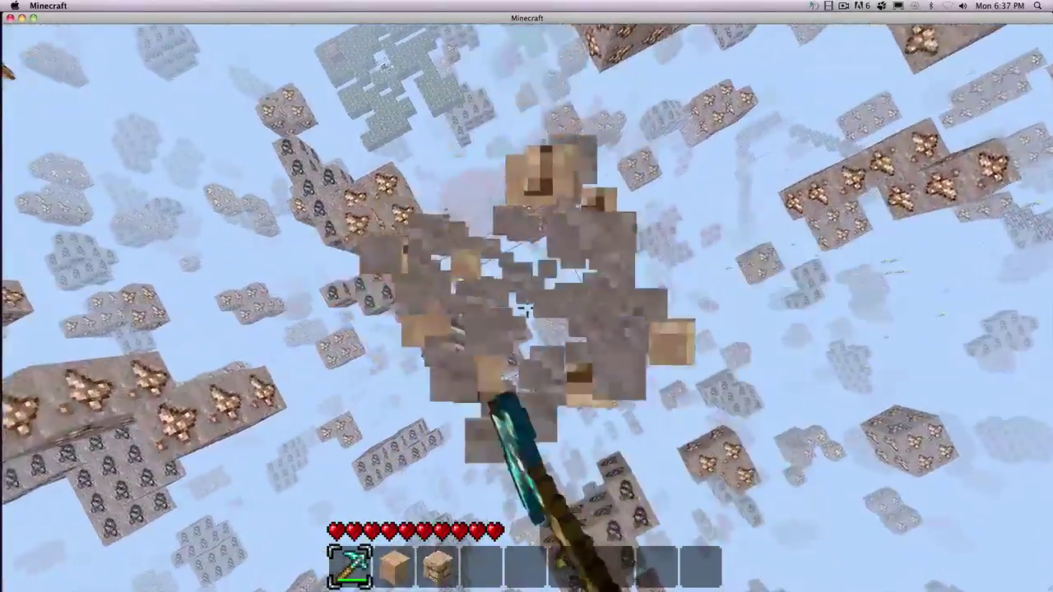
pyautogui.click(527, 306)
pyautogui.click(527, 306)
pyautogui.click(527, 306)
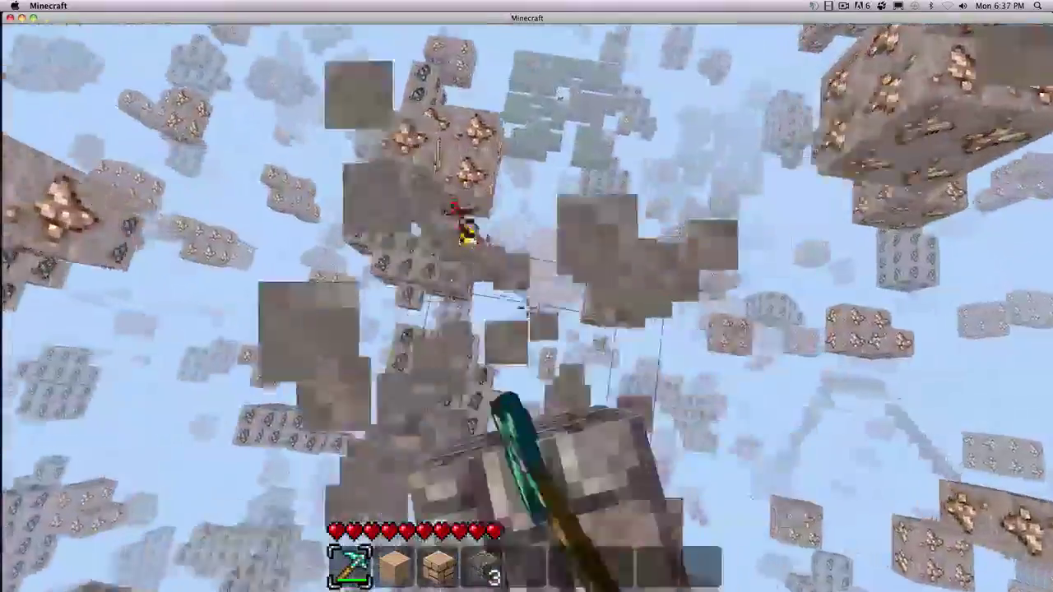
pyautogui.click(527, 306)
pyautogui.click(527, 306)
pyautogui.click(527, 306)
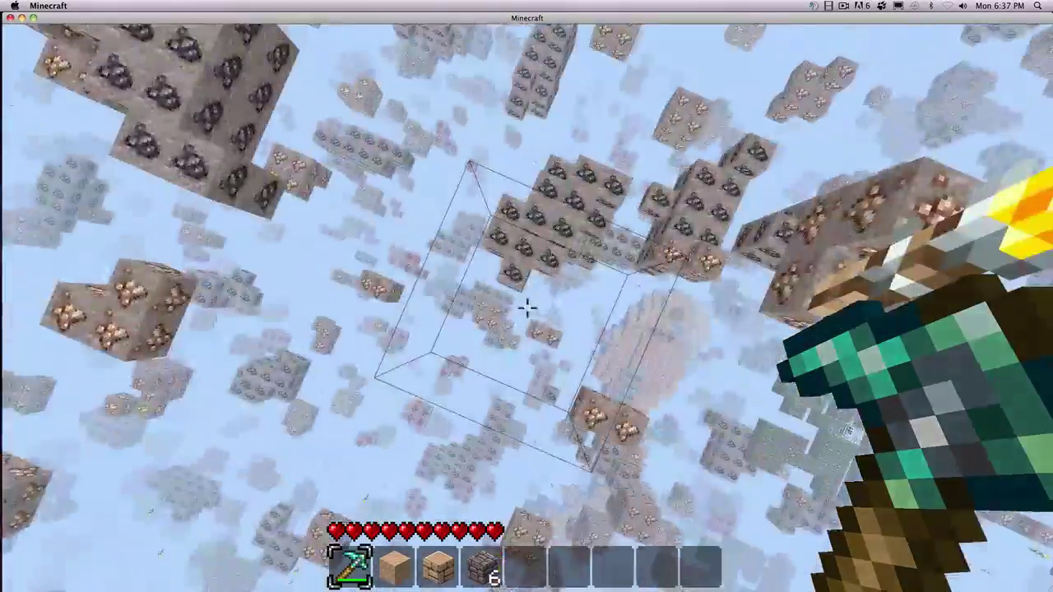
pyautogui.click(527, 306)
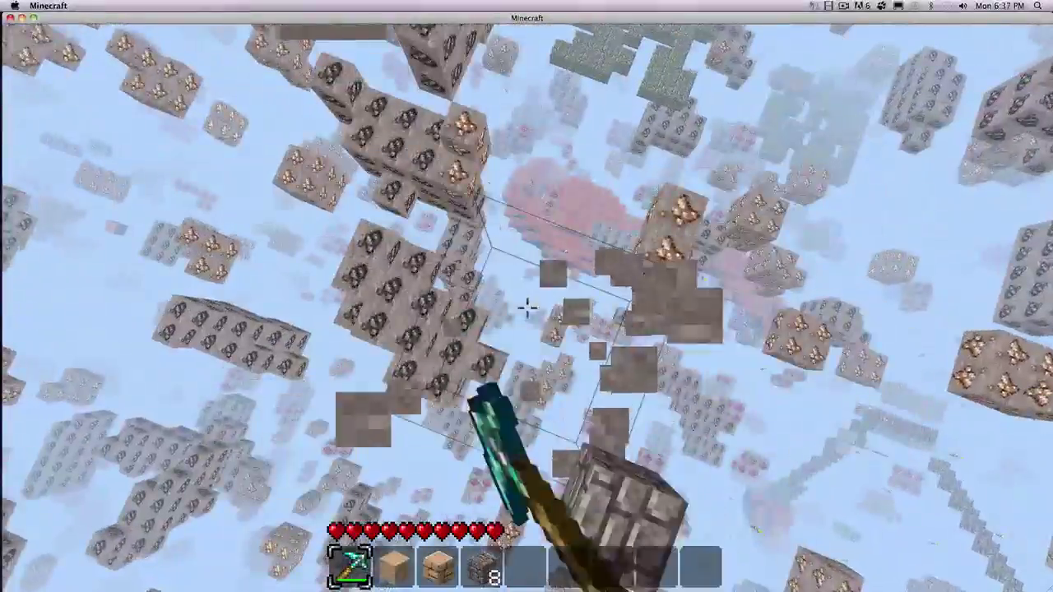
pyautogui.click(527, 306)
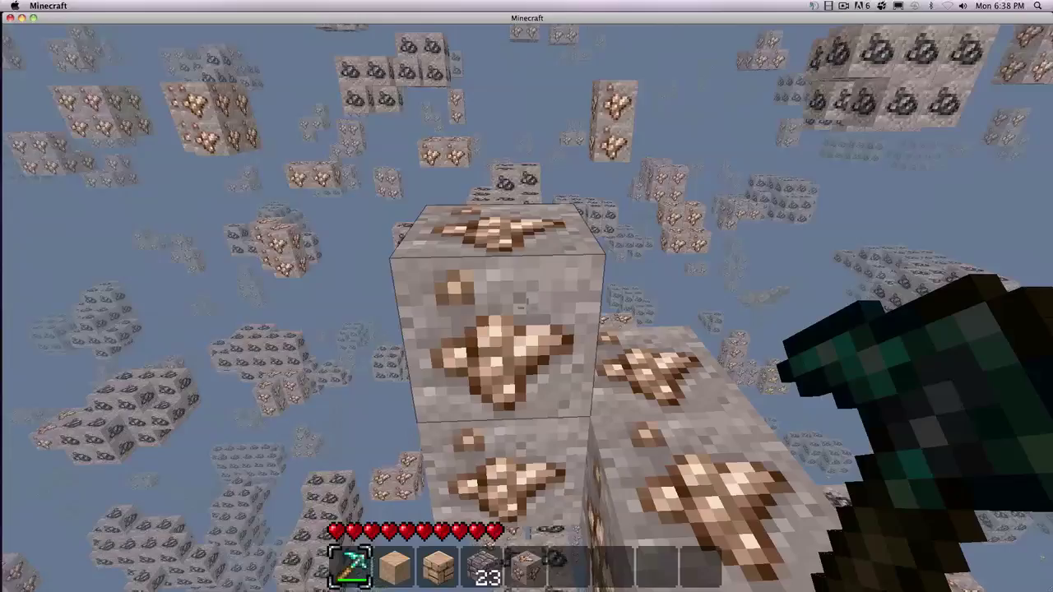
# Take torches from TooManyItems, drop one, and switch X-ray off for the normal cave view.
pyautogui.press('e')
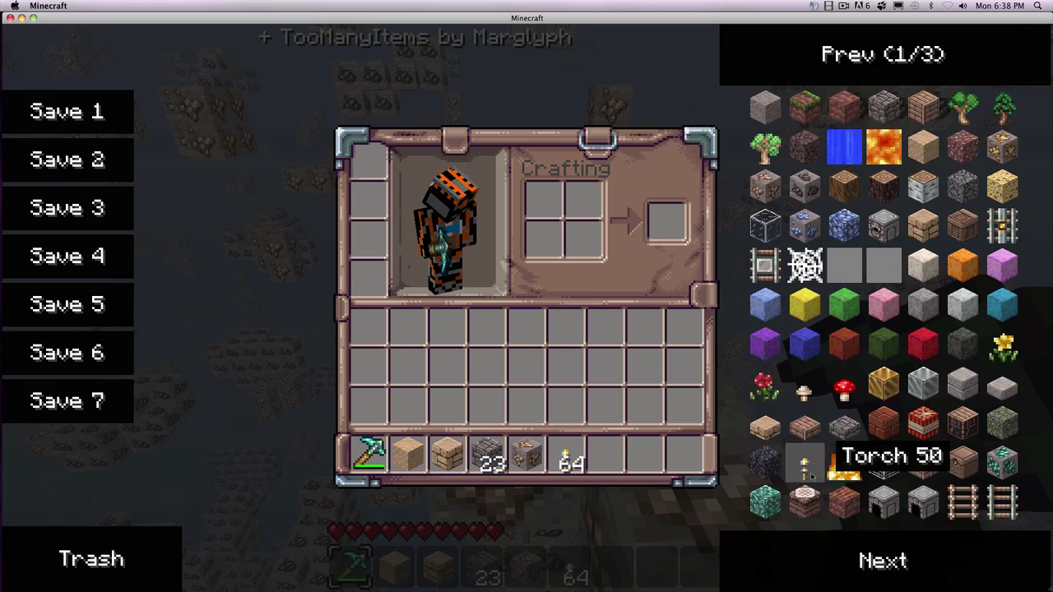
pyautogui.press('e')
pyautogui.press('q')
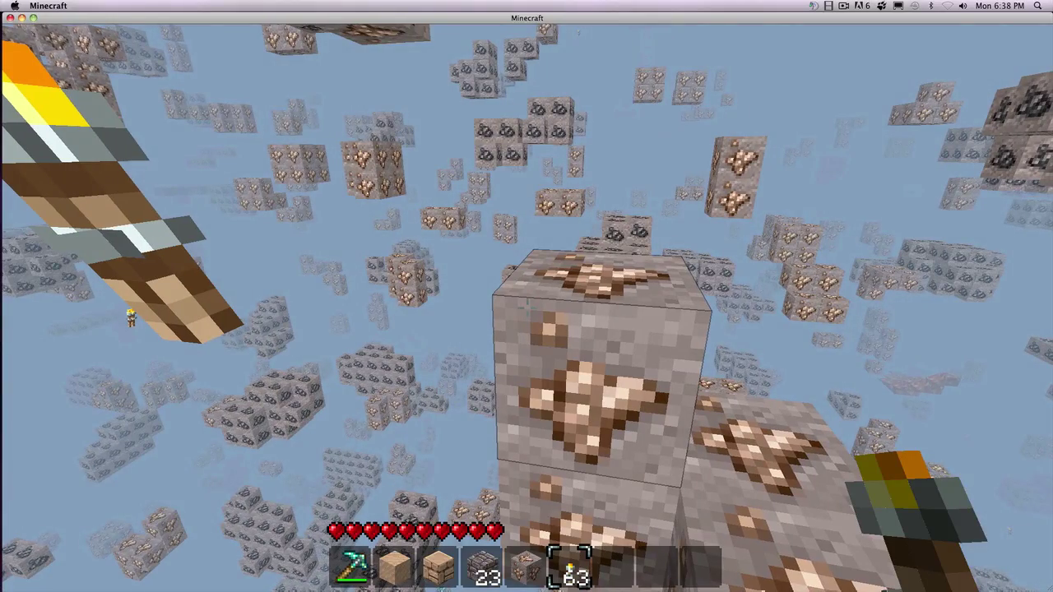
pyautogui.press('x')
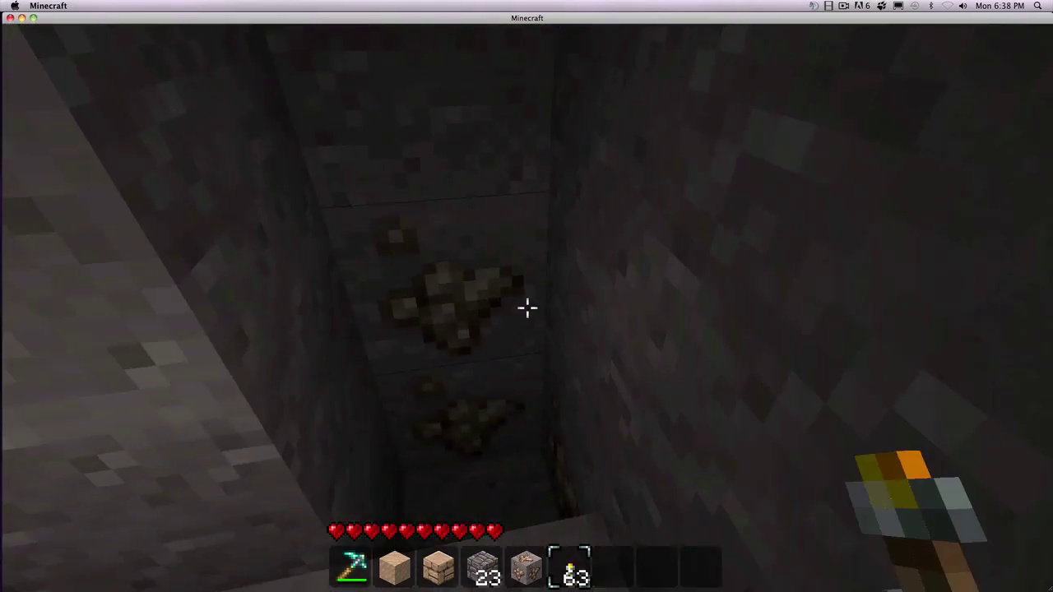
# Place a torch on the wall, mine the iron ore with the diamond pickaxe, and walk down the tunnel.
pyautogui.rightClick(528, 307)
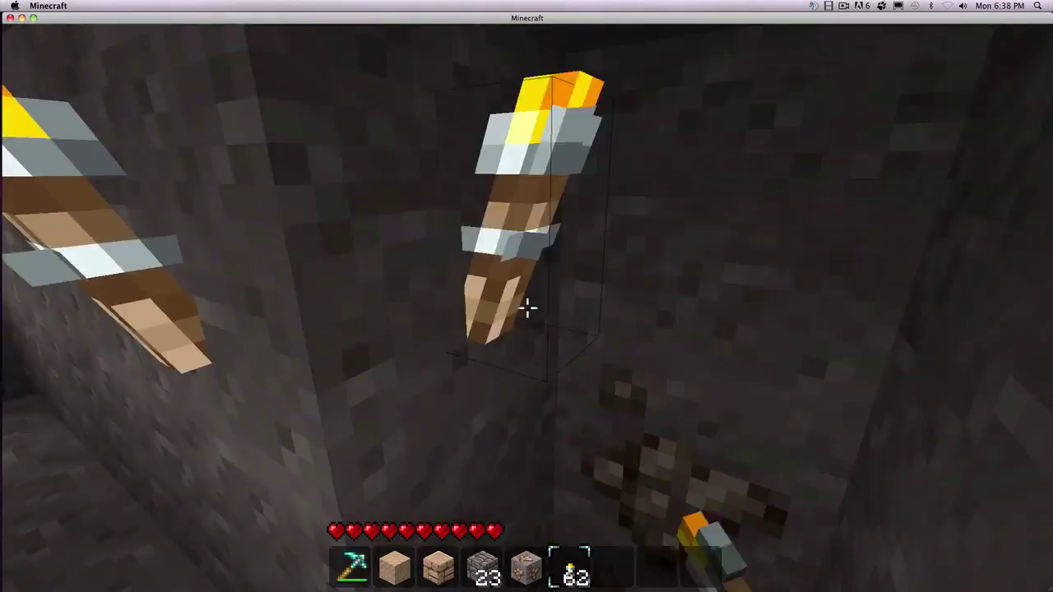
pyautogui.press('1')
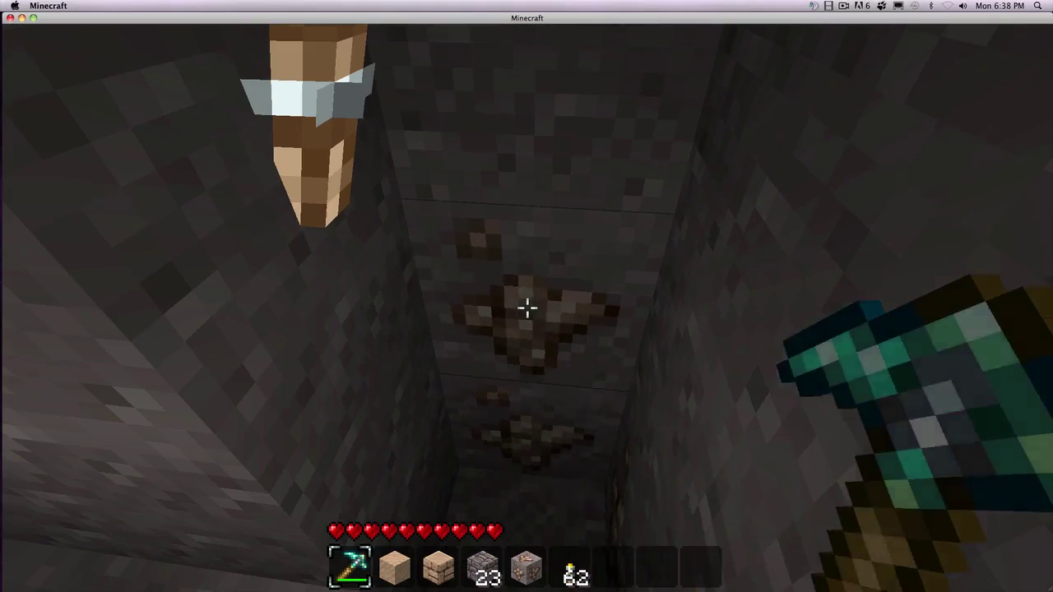
pyautogui.click(527, 307)
pyautogui.click(527, 307)
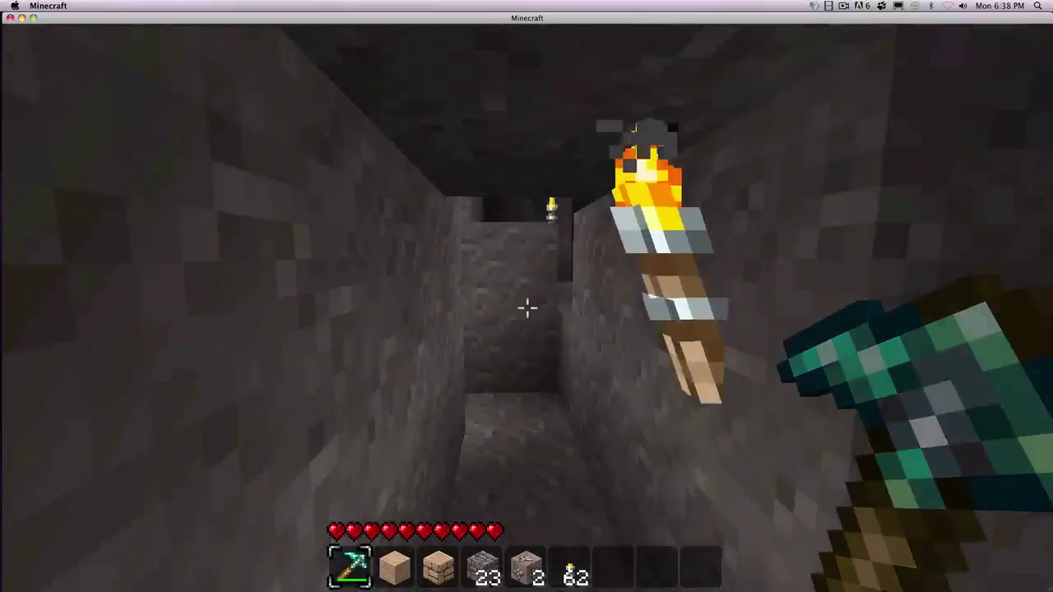
pyautogui.press('w')
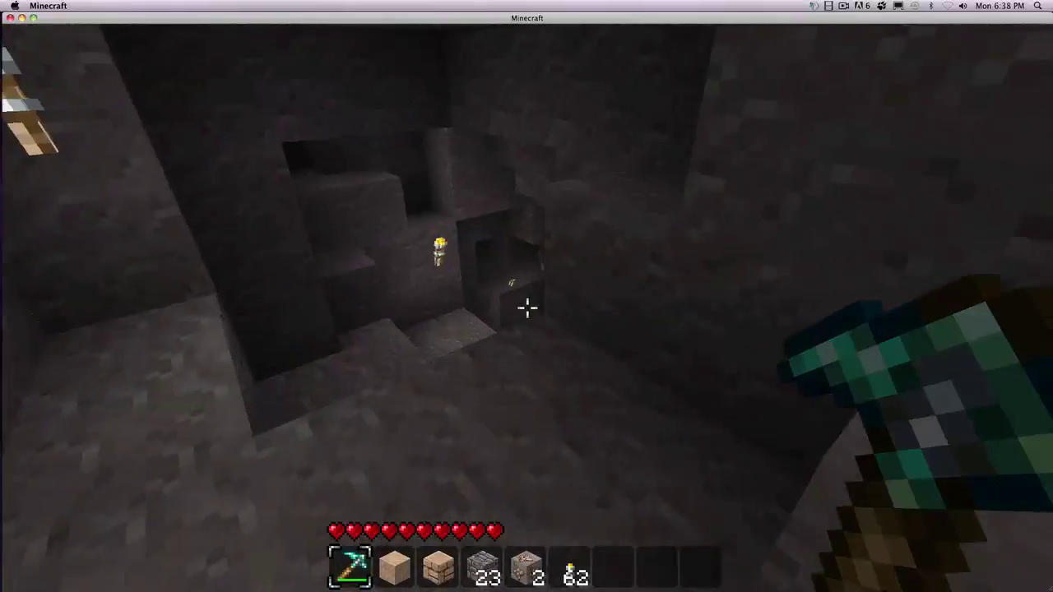
pyautogui.press('w')
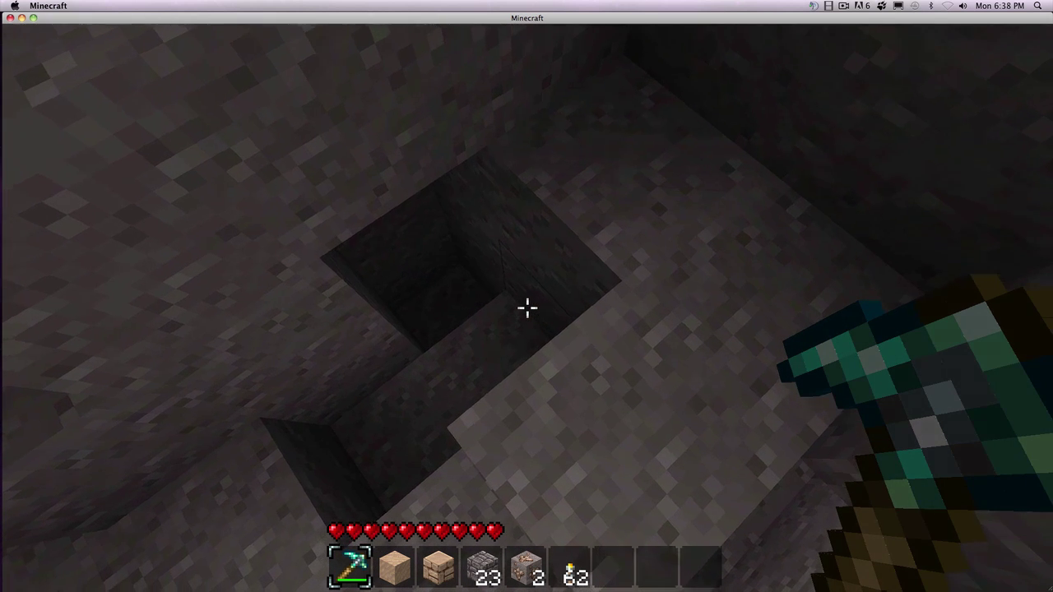
# In the X-ray block filter, mark sapling, log, leaves and sandStone as hidden.
pyautogui.press('b')
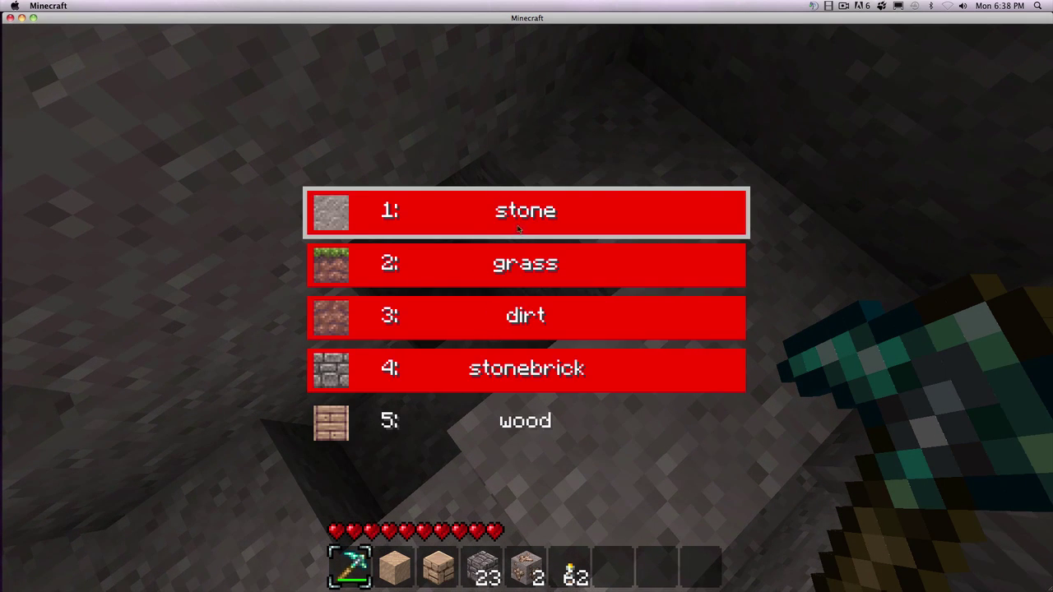
pyautogui.scroll(-7, 528, 182)
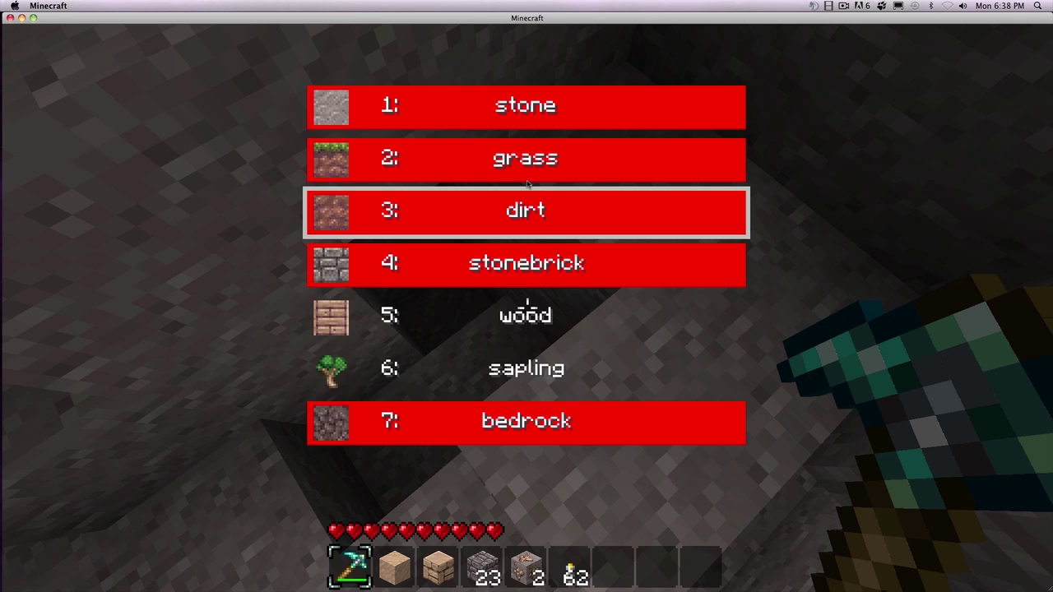
pyautogui.scroll(-1, 527, 182)
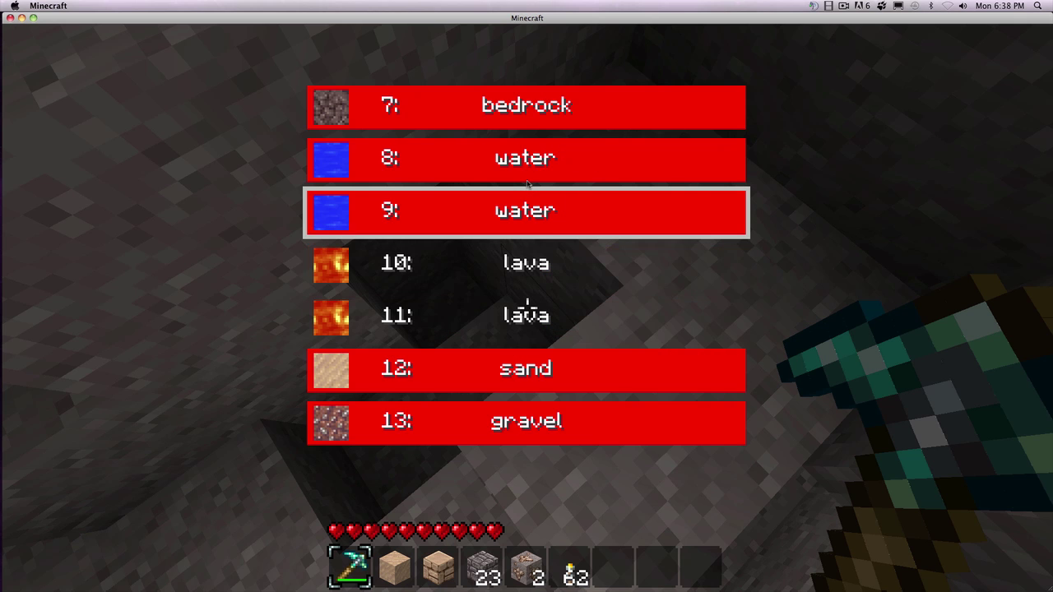
pyautogui.scroll(-9, 527, 183)
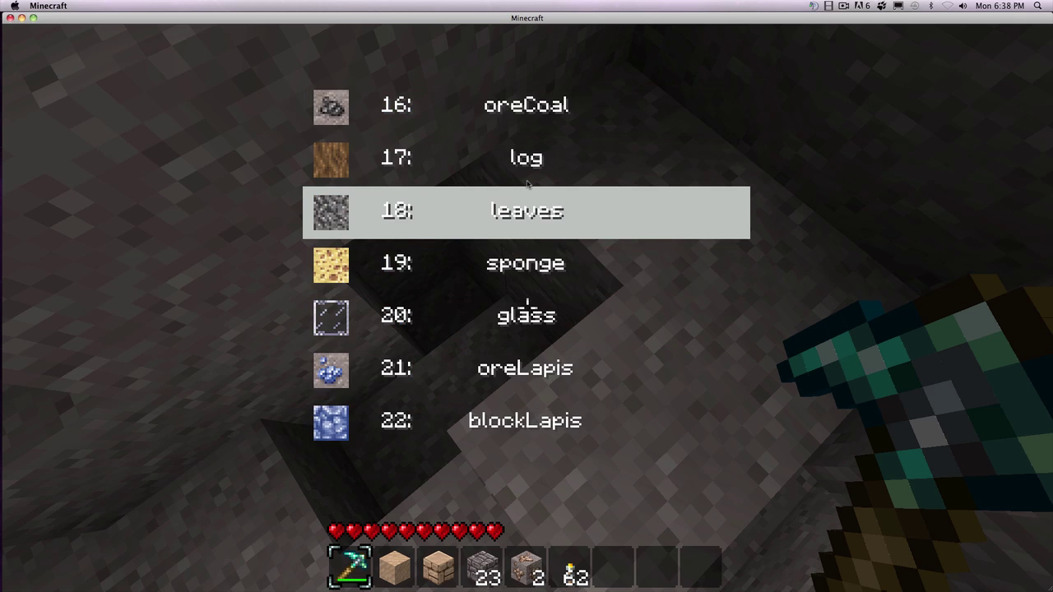
pyautogui.scroll(6, 527, 183)
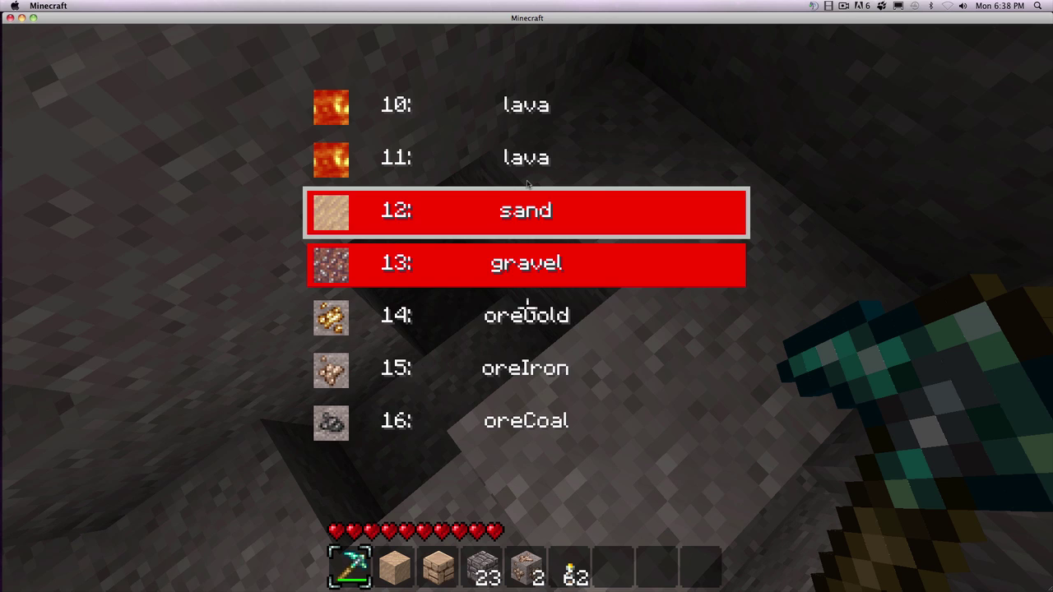
pyautogui.scroll(7, 528, 183)
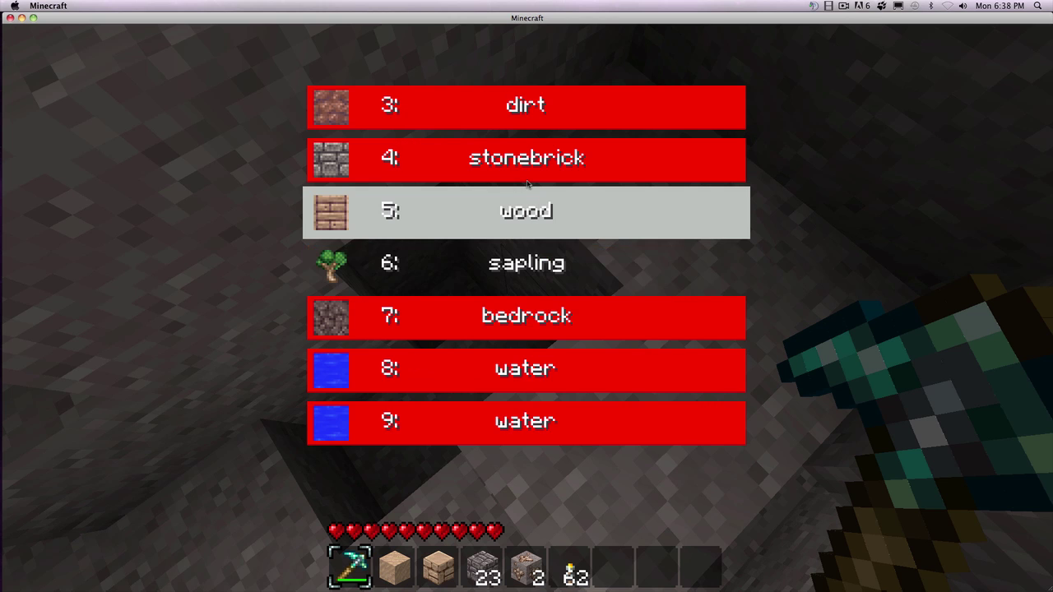
pyautogui.scroll(-1, 527, 183)
pyautogui.click(527, 183)
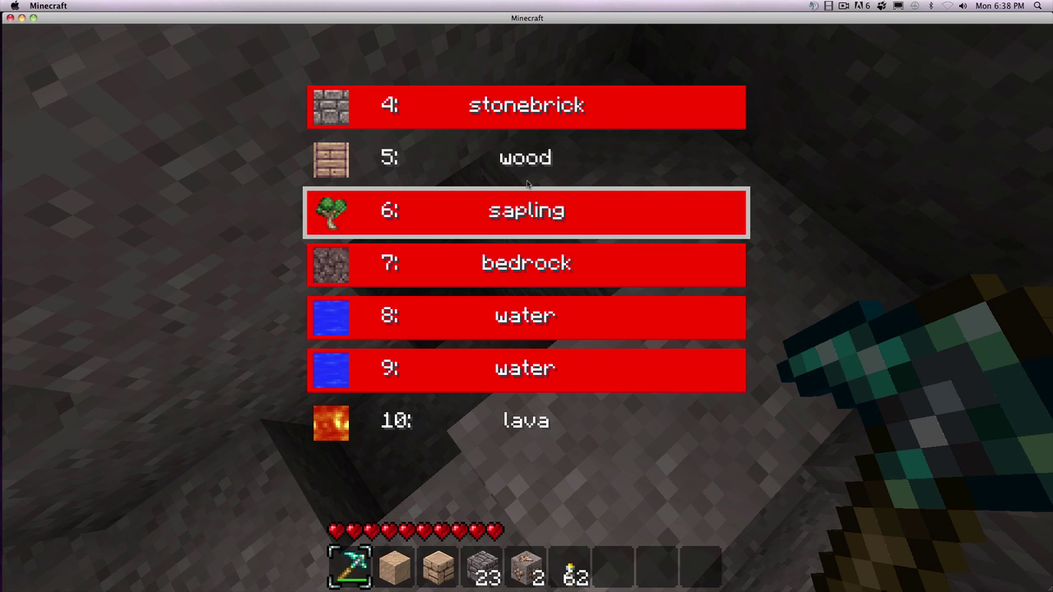
pyautogui.scroll(-9, 527, 182)
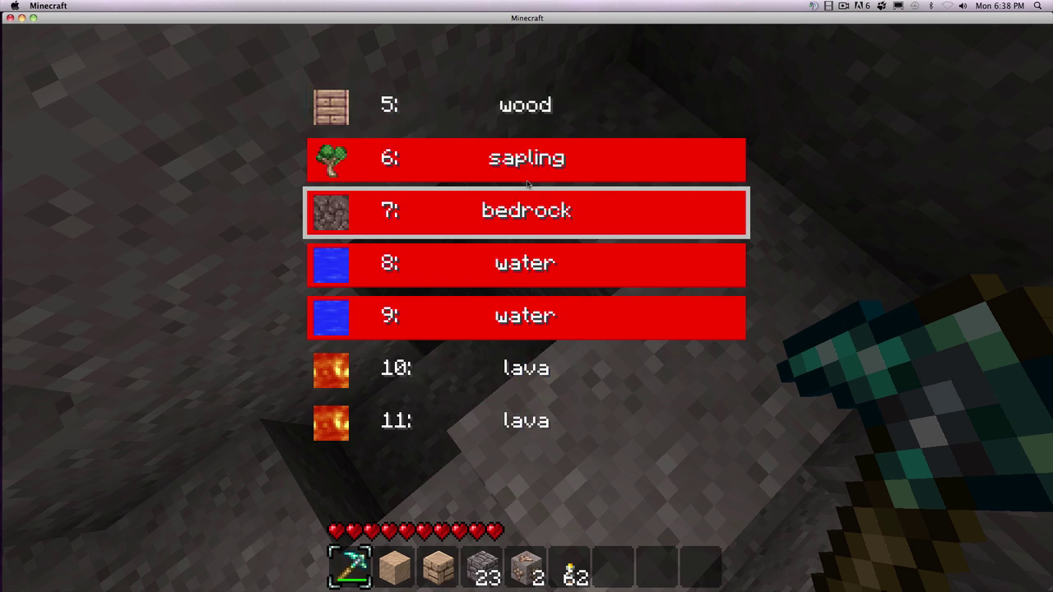
pyautogui.scroll(-2, 528, 183)
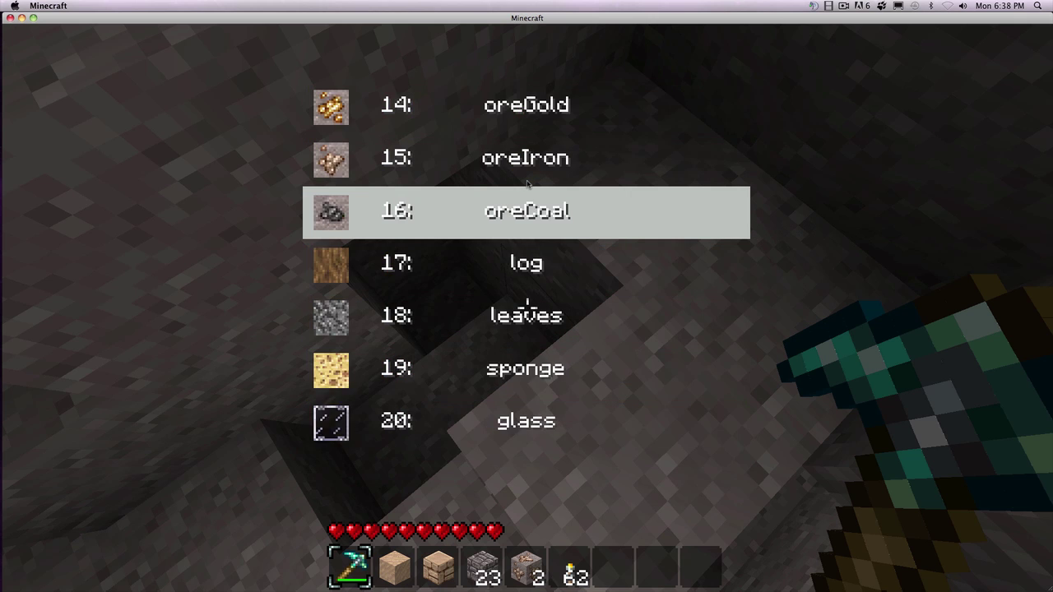
pyautogui.click(527, 183)
pyautogui.scroll(-1, 527, 183)
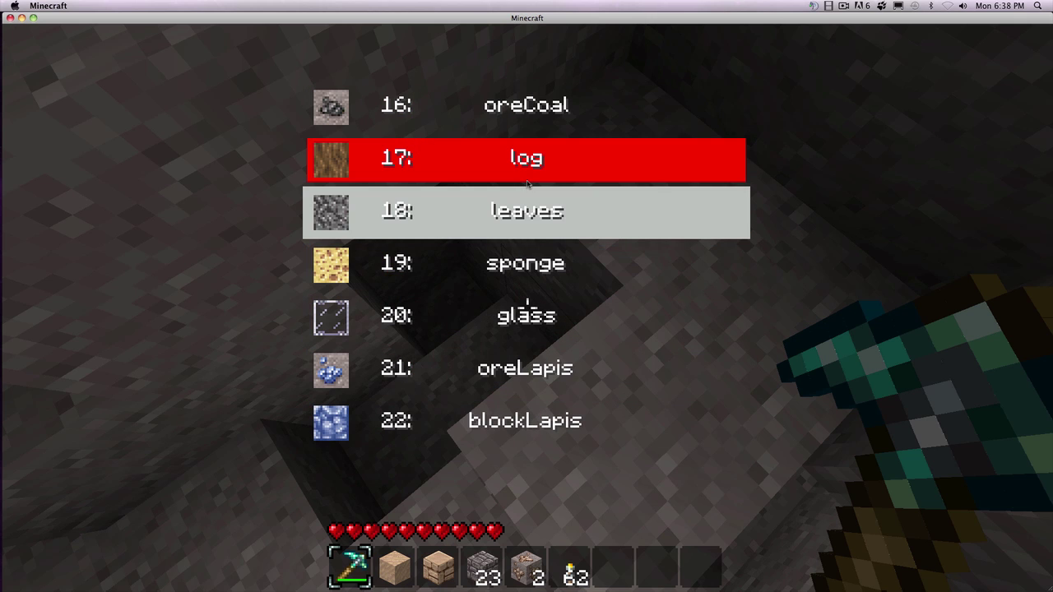
pyautogui.click(527, 183)
pyautogui.scroll(-1, 527, 182)
pyautogui.click(527, 182)
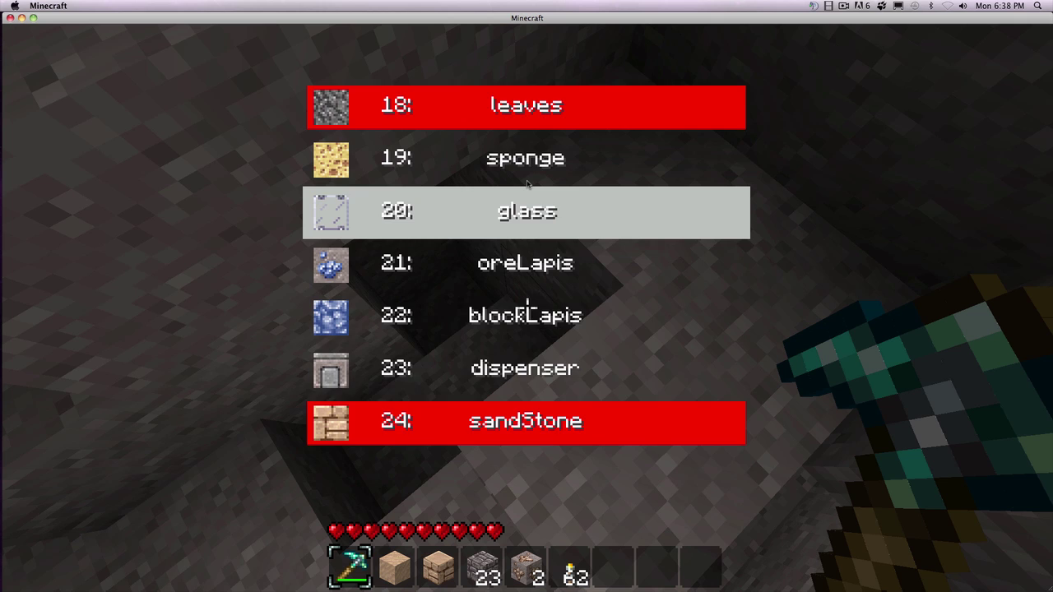
# Also hide dispenser, bed, goldenRail, detectorRail, web, tallgrass, deadbush, cloth, rose and mushrooms, and toggle blockGold.
pyautogui.scroll(-2, 527, 183)
pyautogui.scroll(-1, 528, 183)
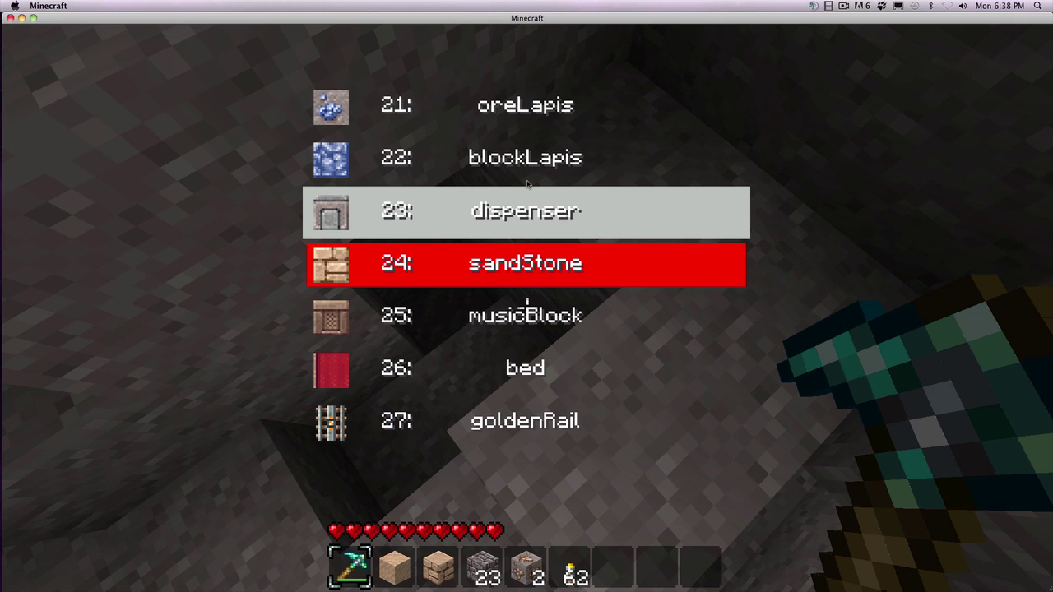
pyautogui.click(528, 183)
pyautogui.scroll(-3, 527, 183)
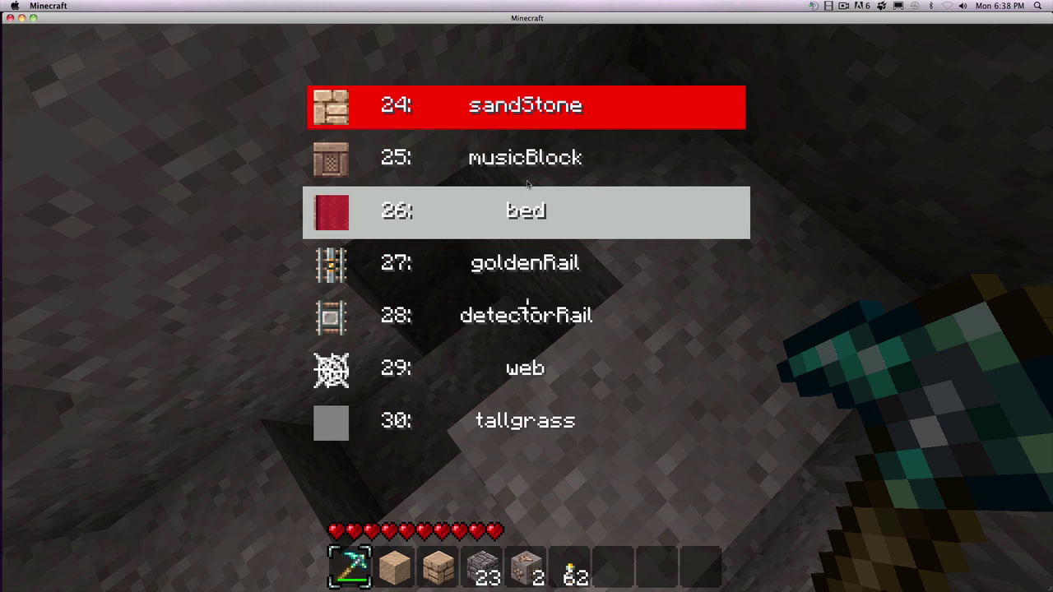
pyautogui.click(527, 182)
pyautogui.scroll(-1, 528, 182)
pyautogui.click(527, 183)
pyautogui.scroll(-1, 527, 183)
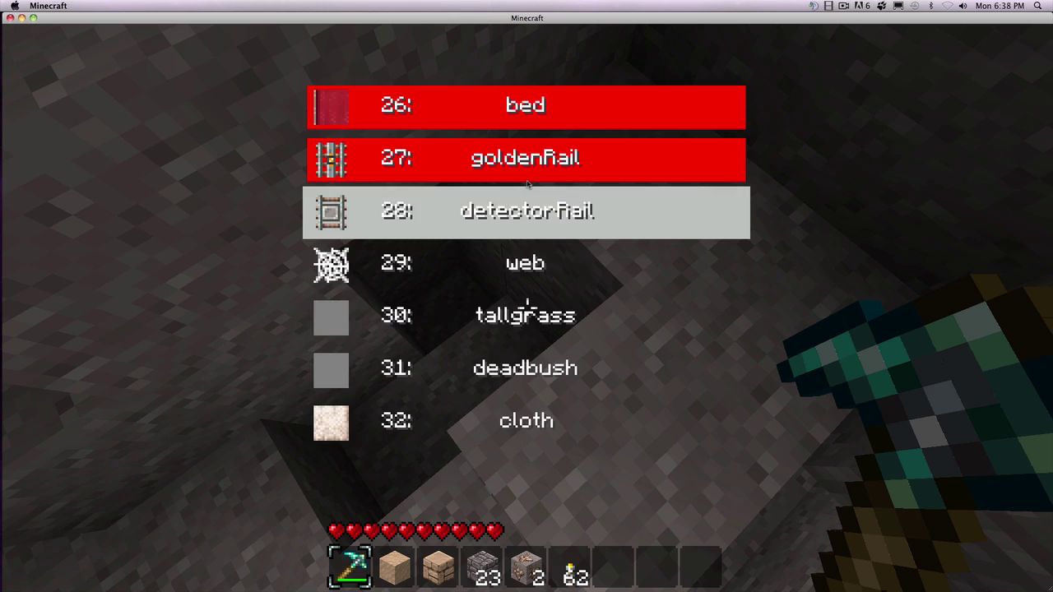
pyautogui.click(528, 183)
pyautogui.scroll(-1, 528, 182)
pyautogui.click(527, 183)
pyautogui.scroll(-2, 527, 183)
pyautogui.click(527, 182)
pyautogui.scroll(-2, 527, 183)
pyautogui.click(528, 183)
pyautogui.scroll(-3, 527, 182)
pyautogui.click(528, 183)
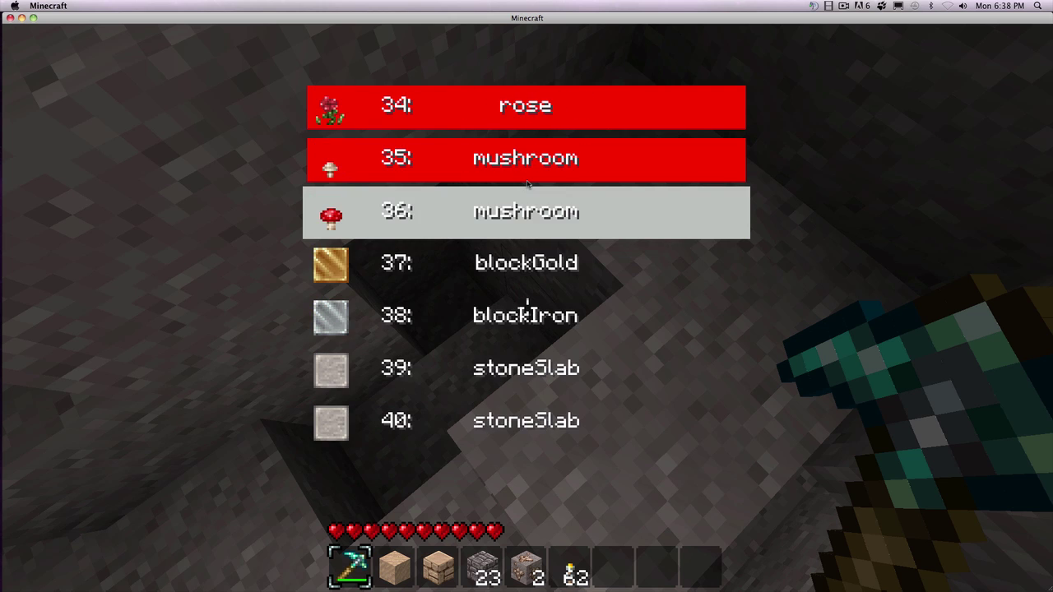
pyautogui.click(527, 183)
pyautogui.scroll(-2, 528, 183)
pyautogui.scroll(1, 527, 183)
pyautogui.click(527, 182)
pyautogui.scroll(-4, 528, 183)
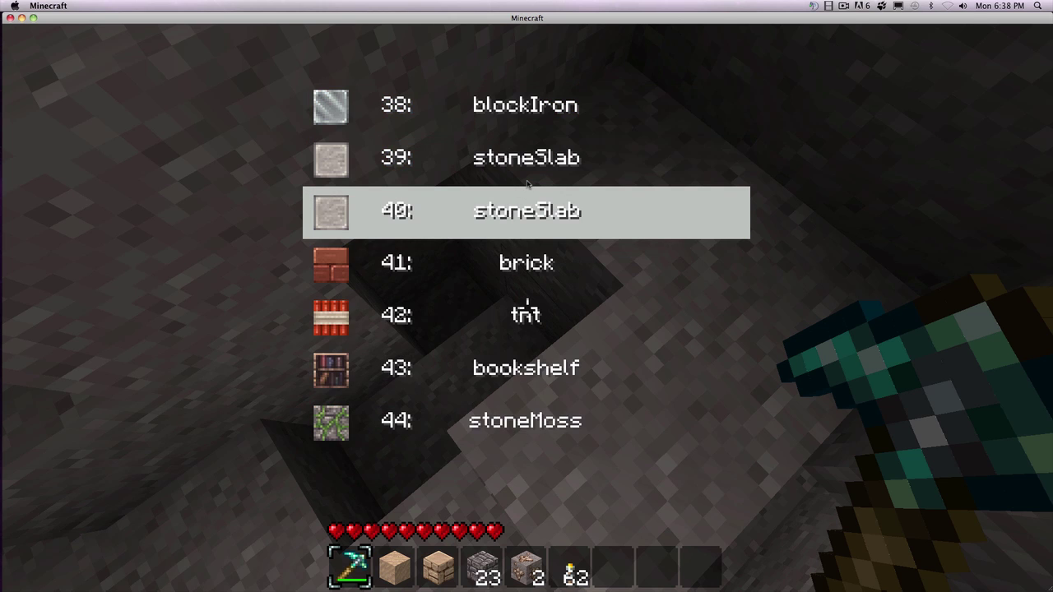
# Close the X-ray block filter with Escape and re-enable X-ray so only ores remain visible.
pyautogui.press('Escape')
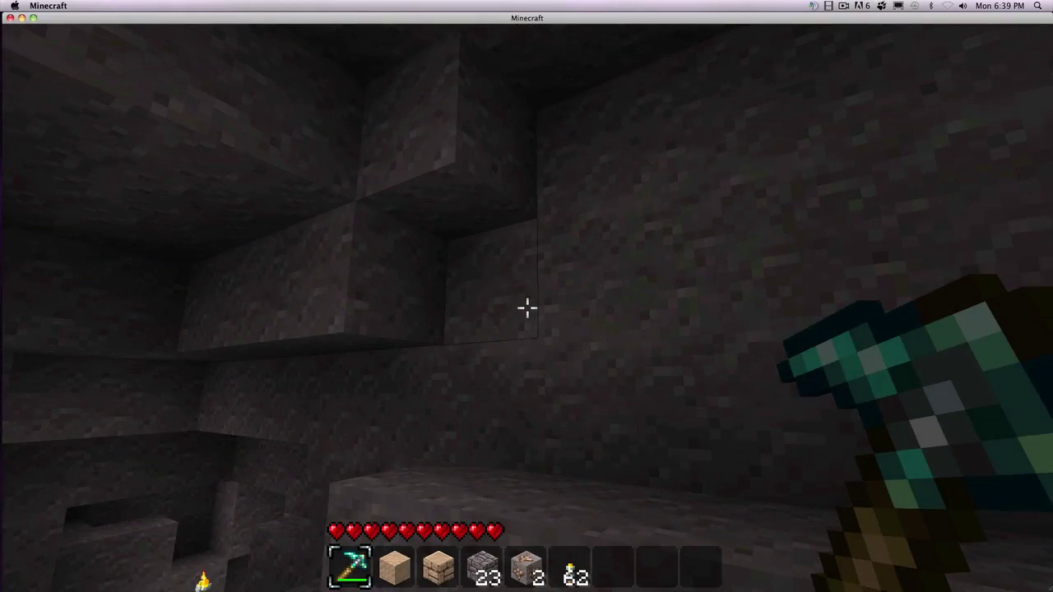
pyautogui.press('x')
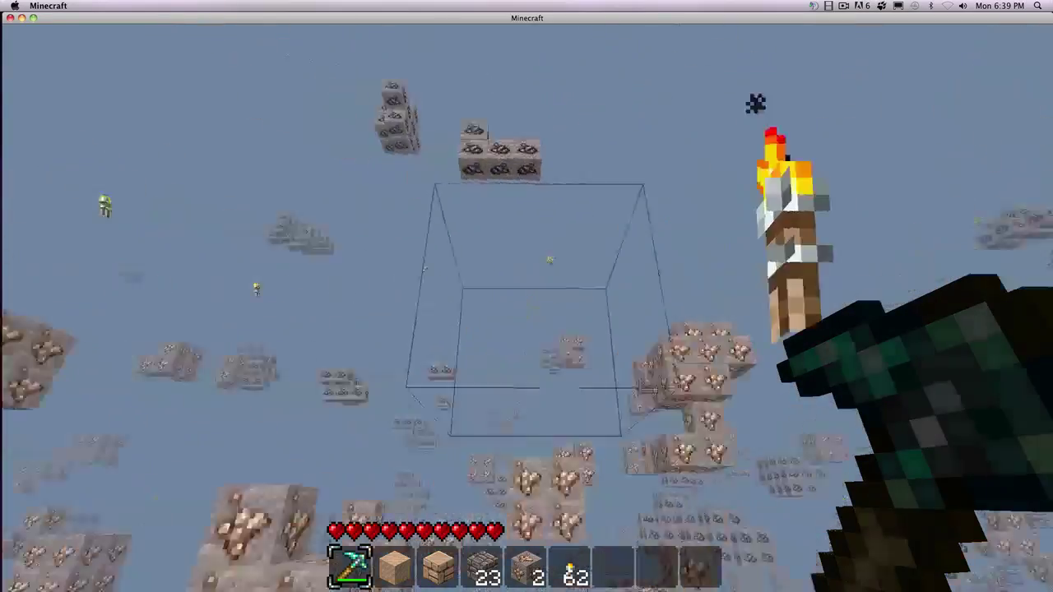